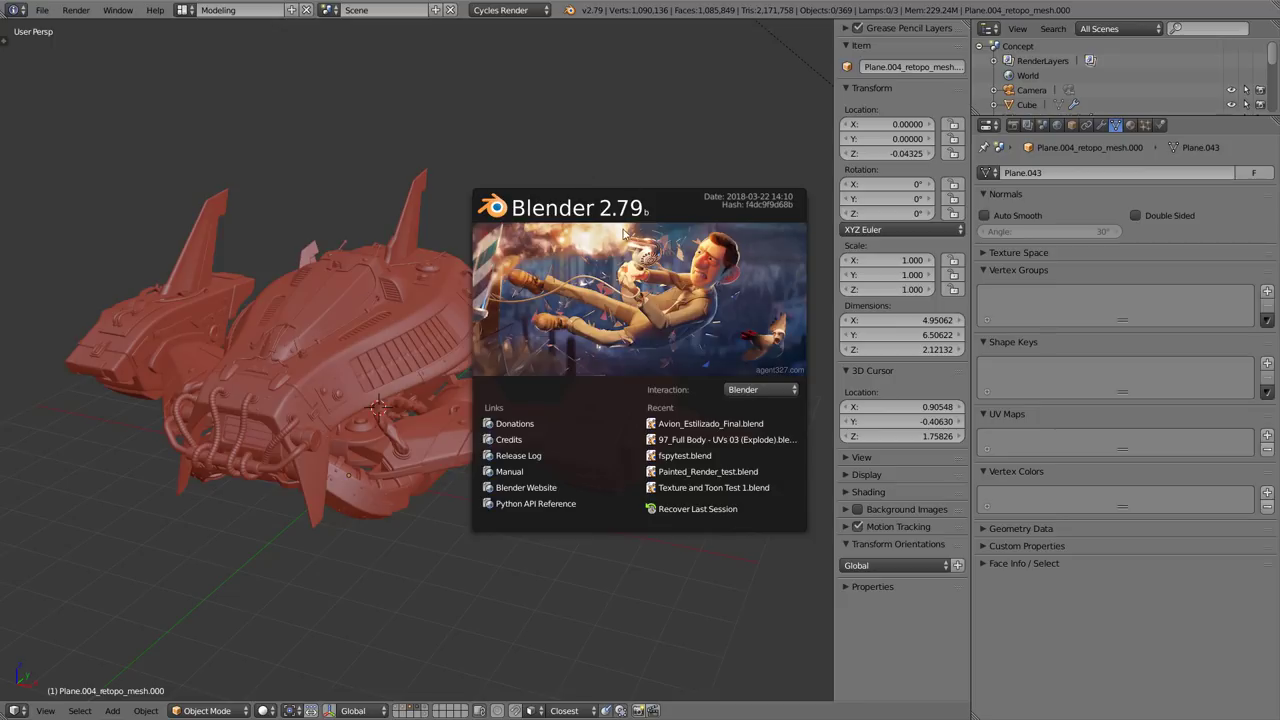
Dismiss the Blender 2.79 splash screen to reveal the red spaceship model.
left_click(632, 118)
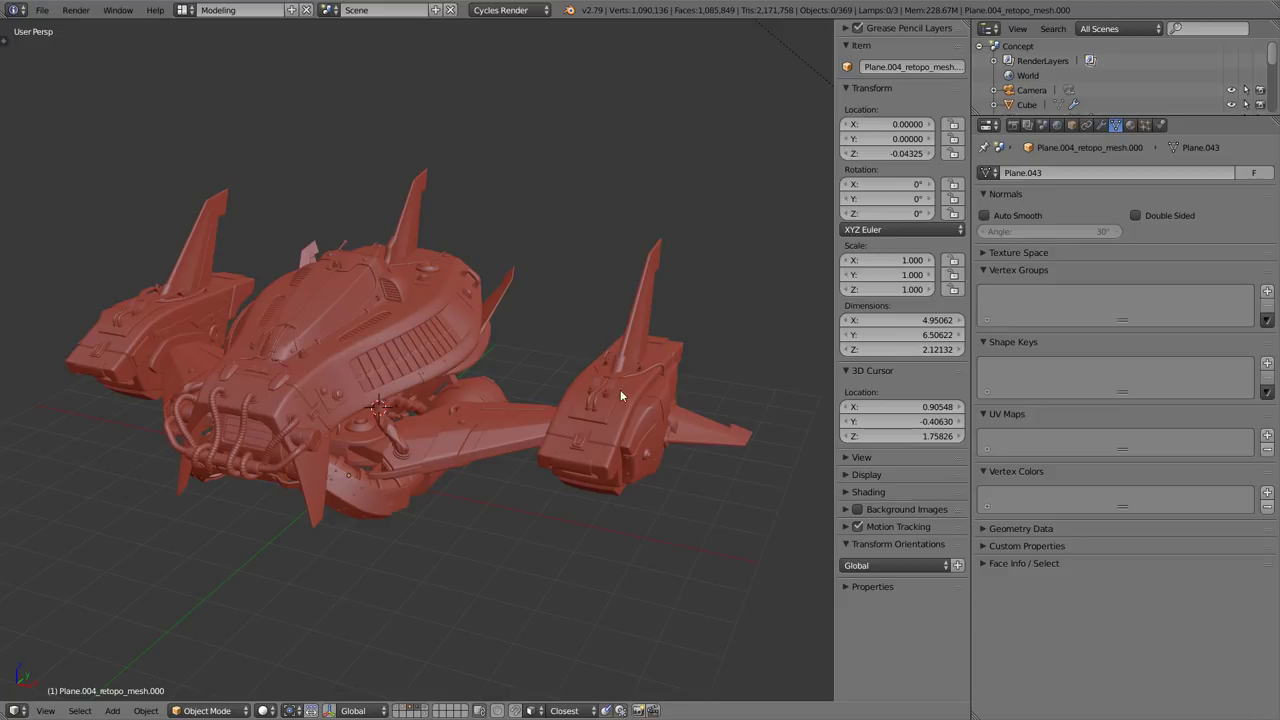
Select the spaceship and zoom and orbit in for a close front-left view.
right_click(465, 393)
scroll(444, 318, "up", 3)
scroll(470, 338, "up", 2)
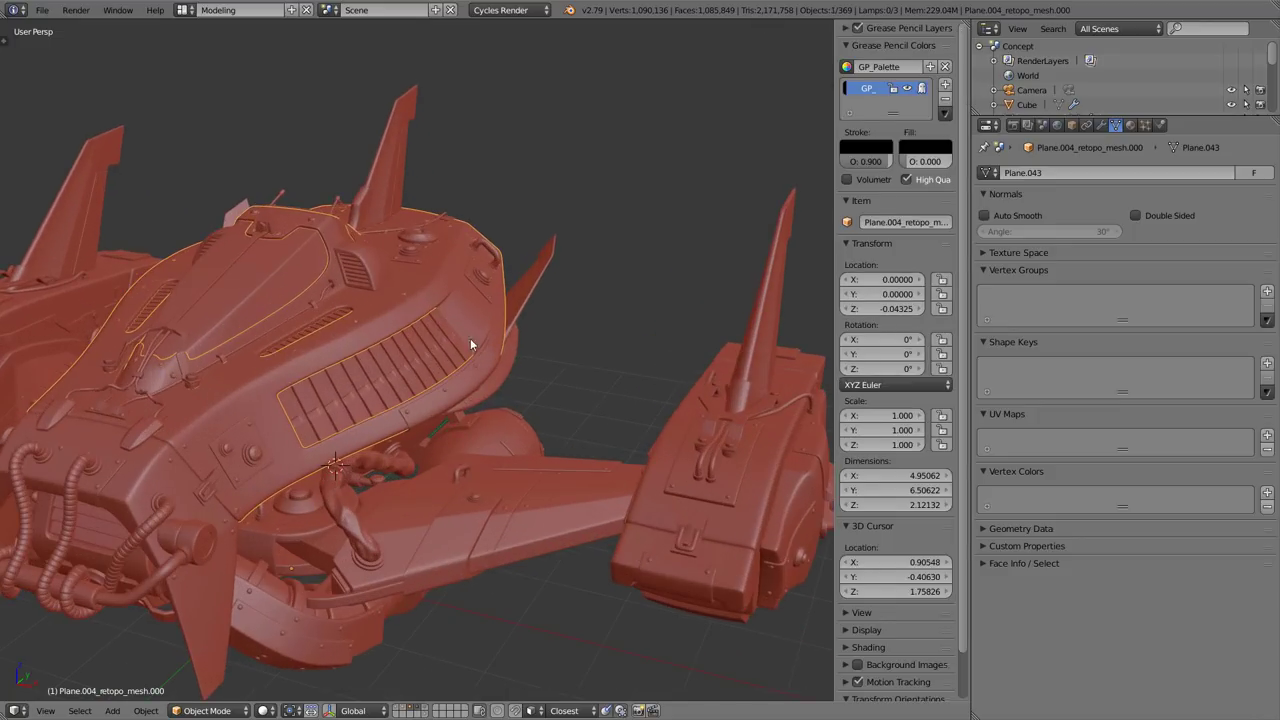
mouse_move(470, 338)
middle_mouse_down()
mouse_move(538, 343)
mouse_move(511, 365)
middle_mouse_up()
scroll(498, 350, "up", 2)
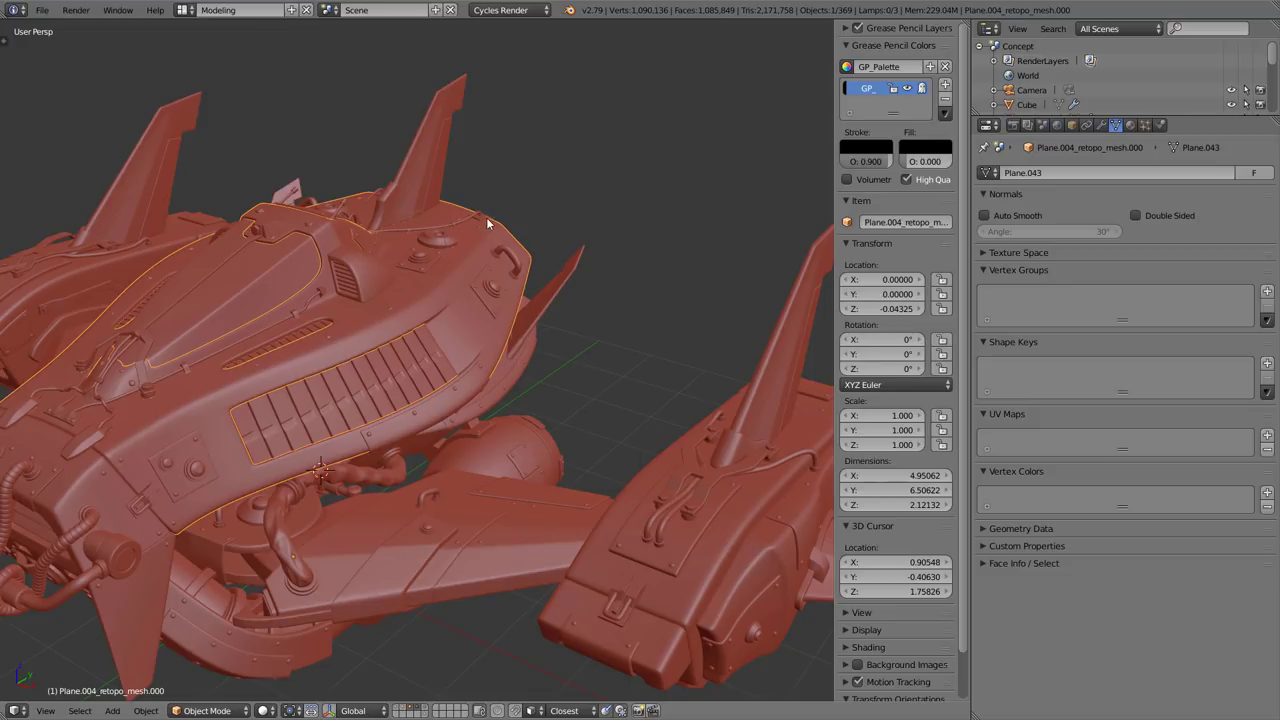
middle_click_drag(463, 303, 593, 270)
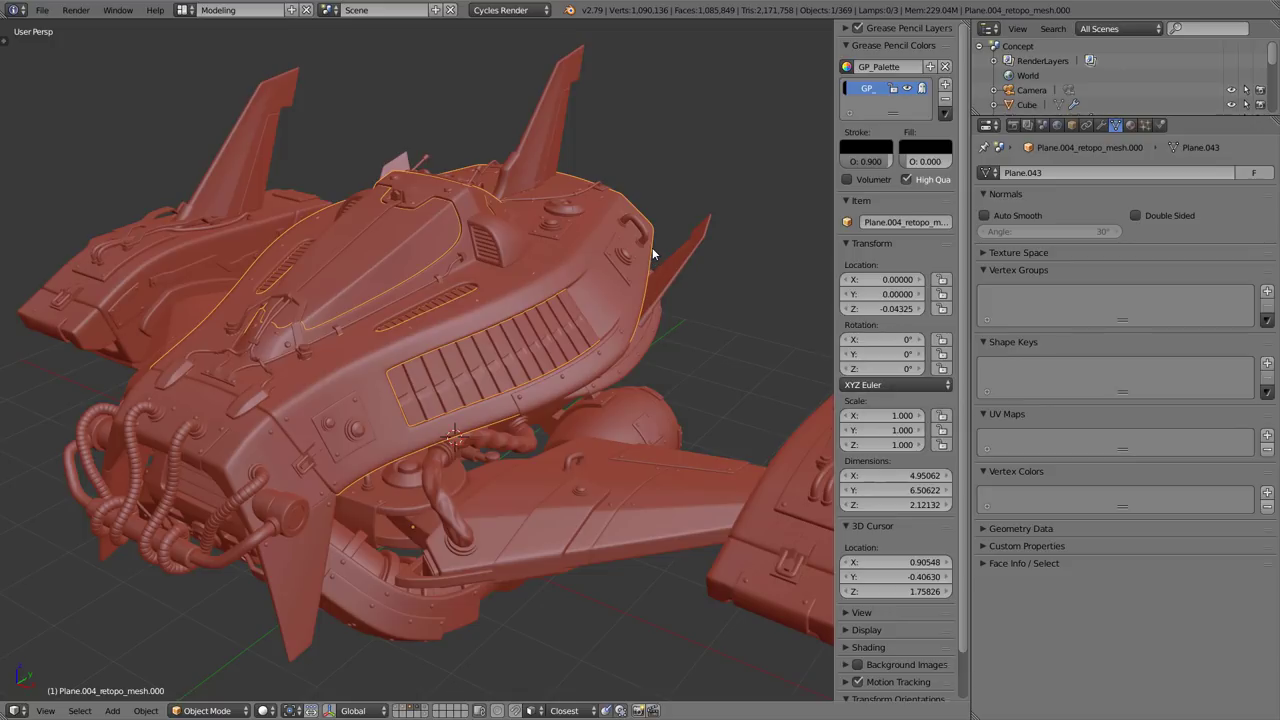
scroll(890, 560, "down", 2)
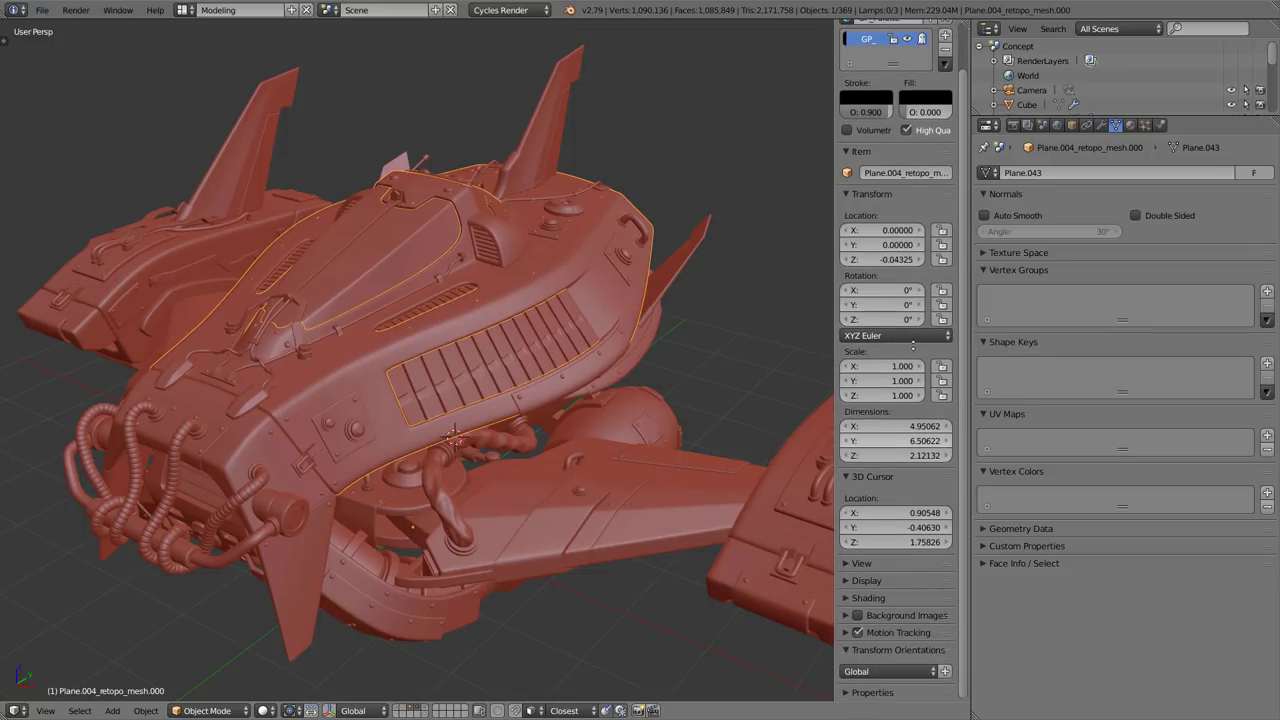
In the Display panel toggle Only Render, Outline Selected and Grid Floor, then expand Shading.
left_click(880, 580)
scroll(882, 581, "down", 5)
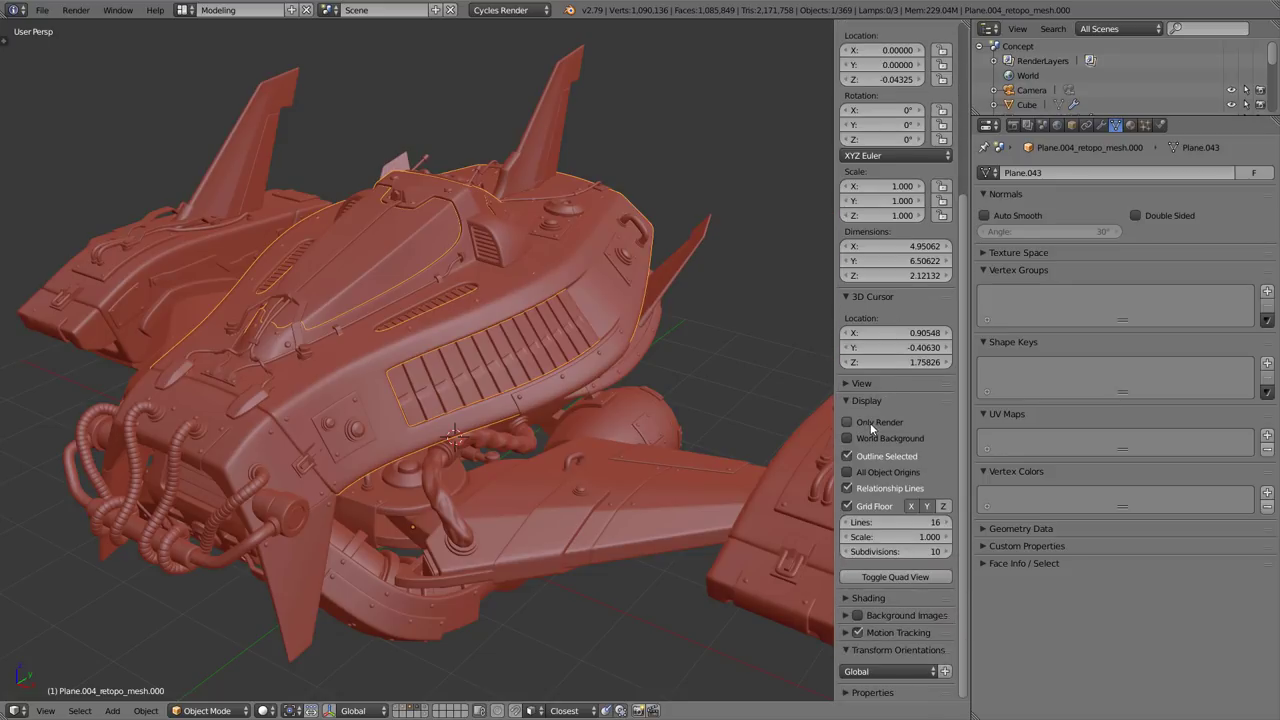
left_click(848, 422)
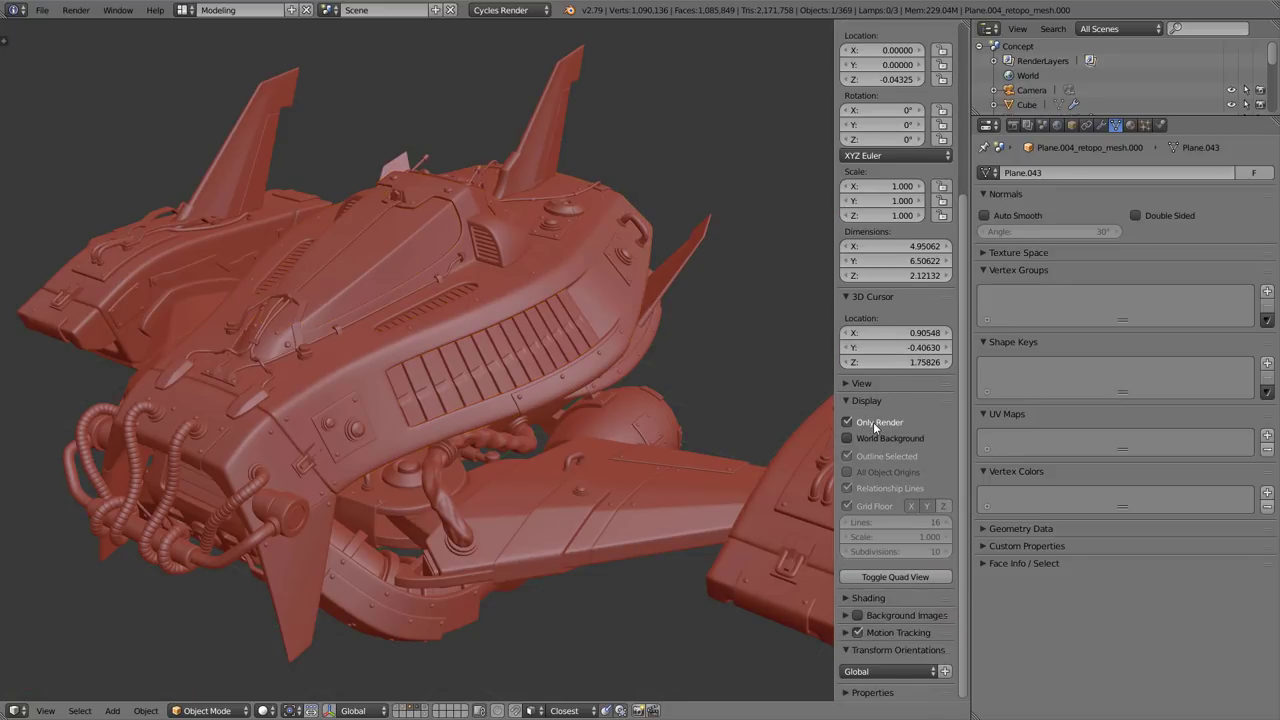
left_click(873, 422)
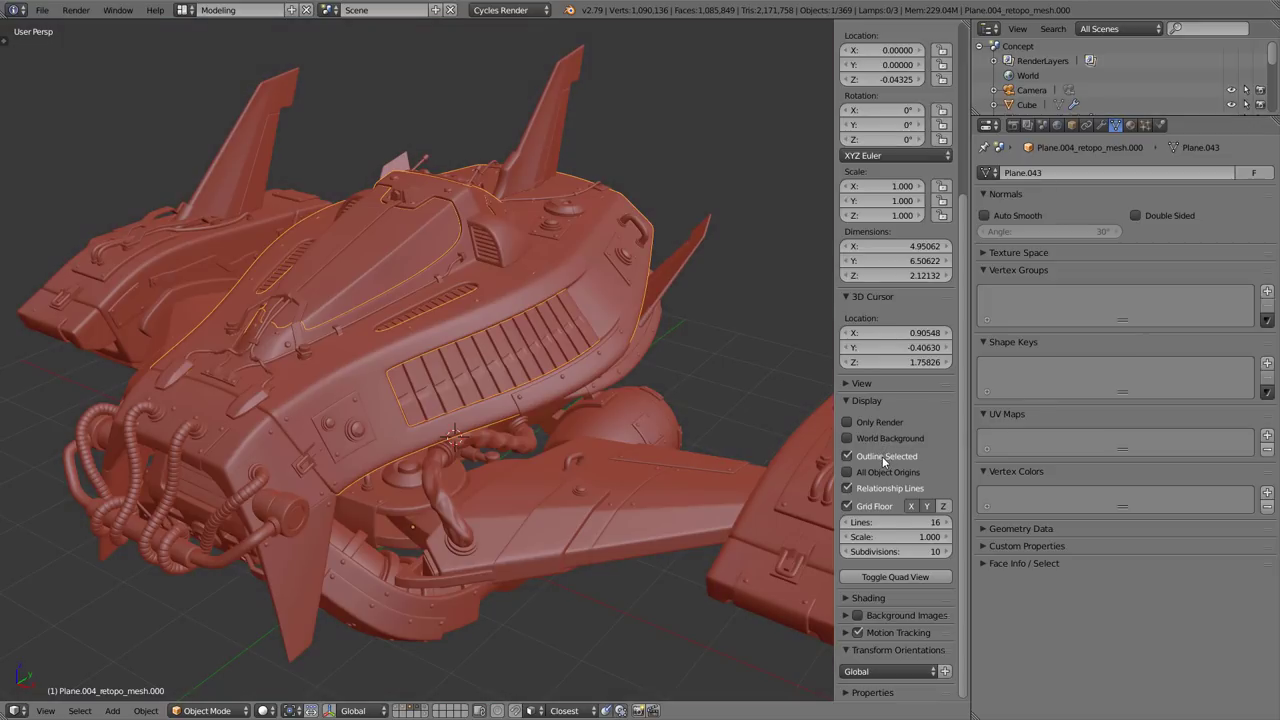
left_click(882, 456)
left_click(882, 455)
left_click(882, 455)
left_click(881, 454)
left_click(849, 507)
left_click(849, 507)
left_click(868, 598)
scroll(885, 579, "down", 5)
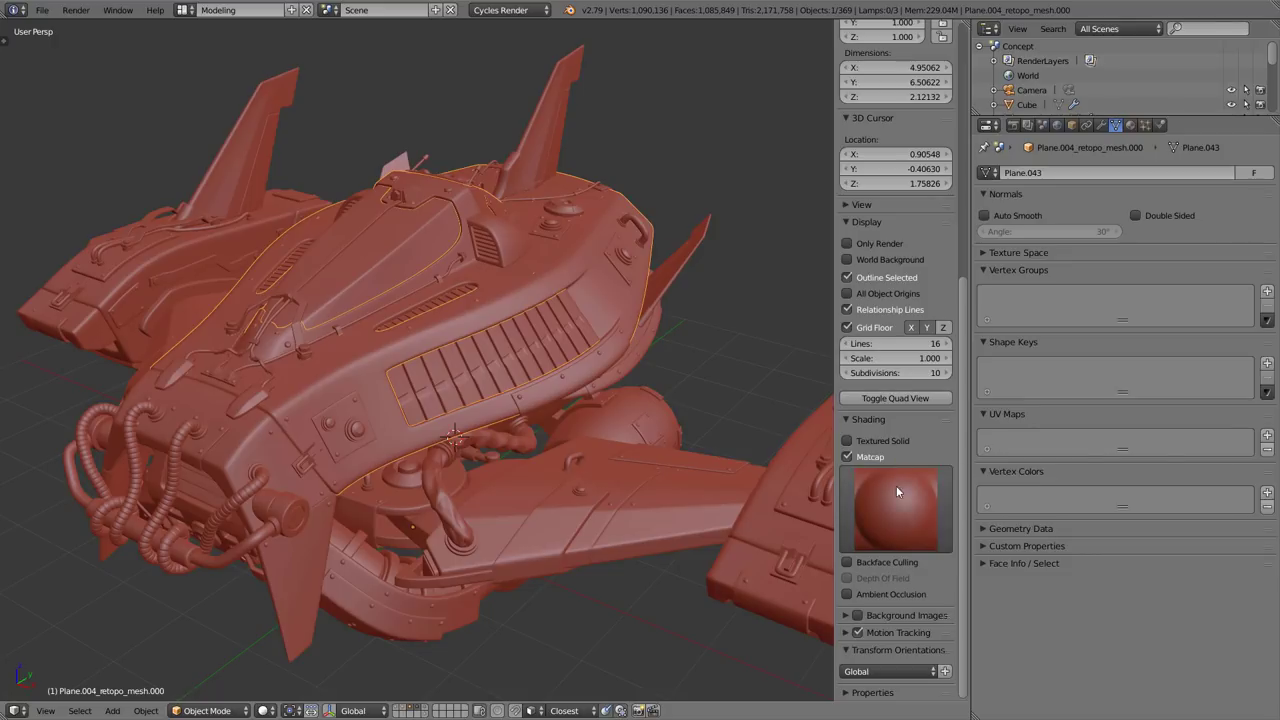
Open the Matcap picker, put the ship's mesh into Edit Mode, and hide the sidebar.
left_click(918, 500)
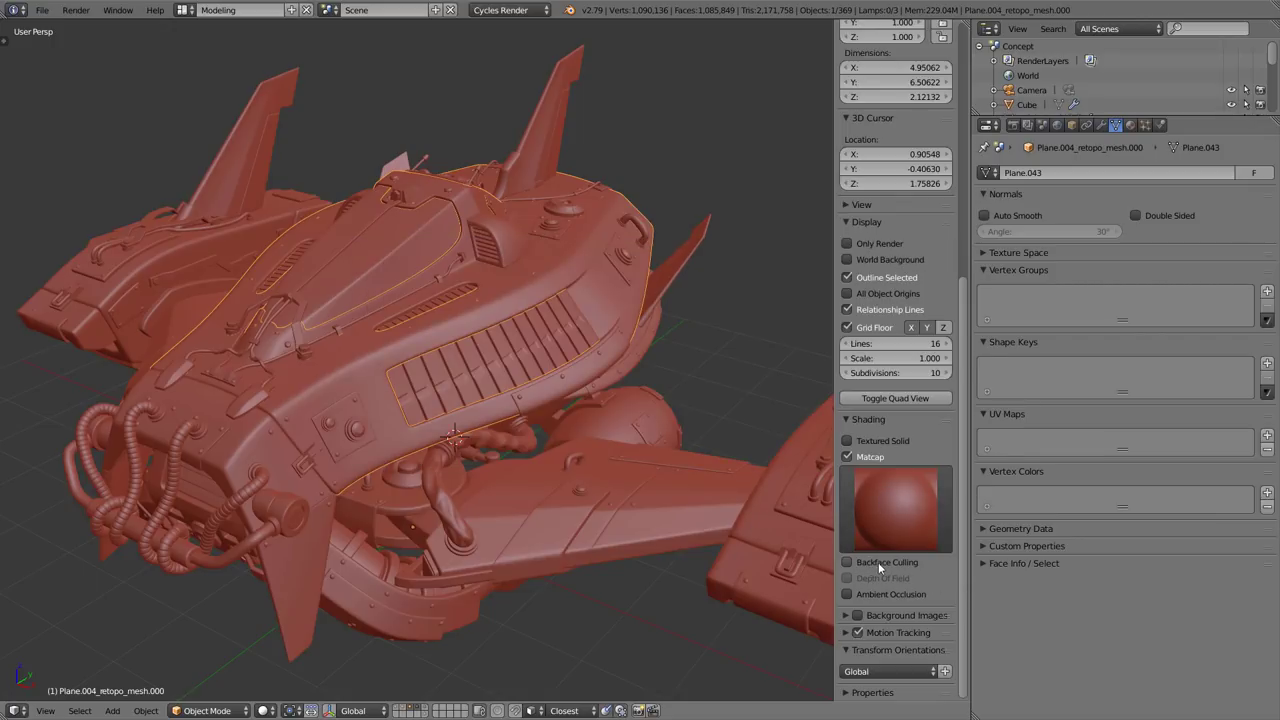
key("Tab")
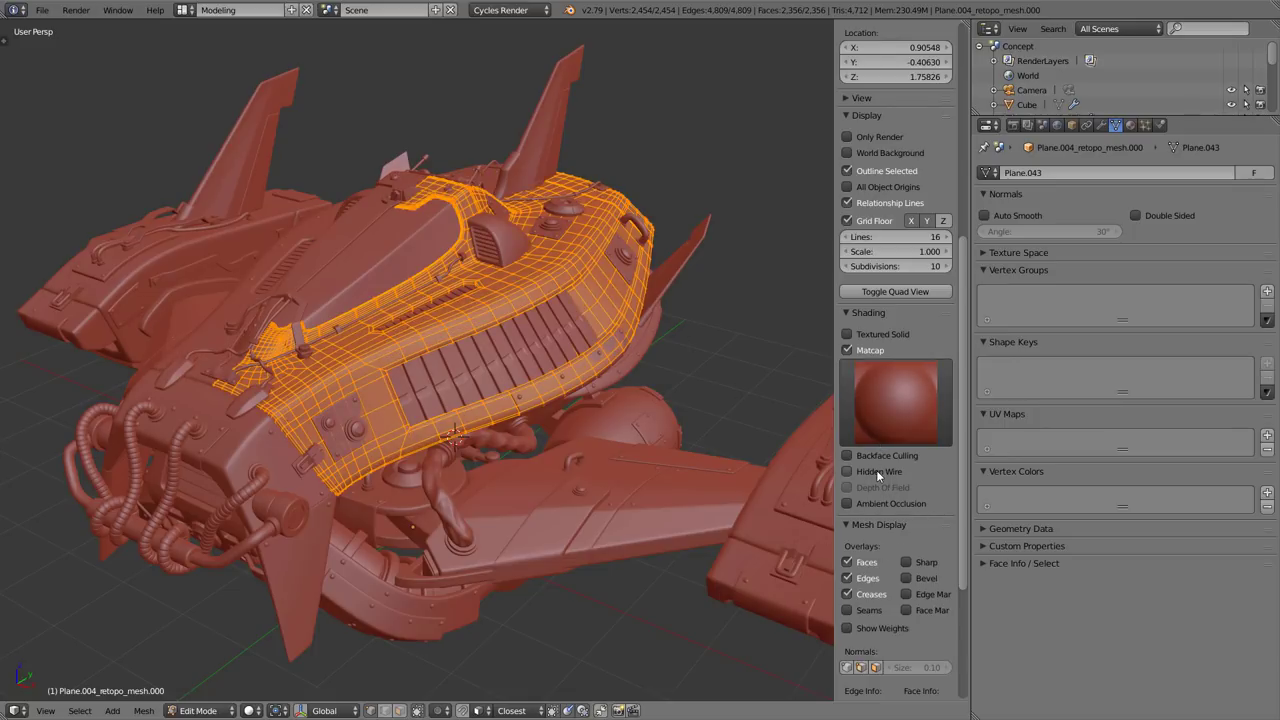
middle_click_drag(884, 503, 890, 405)
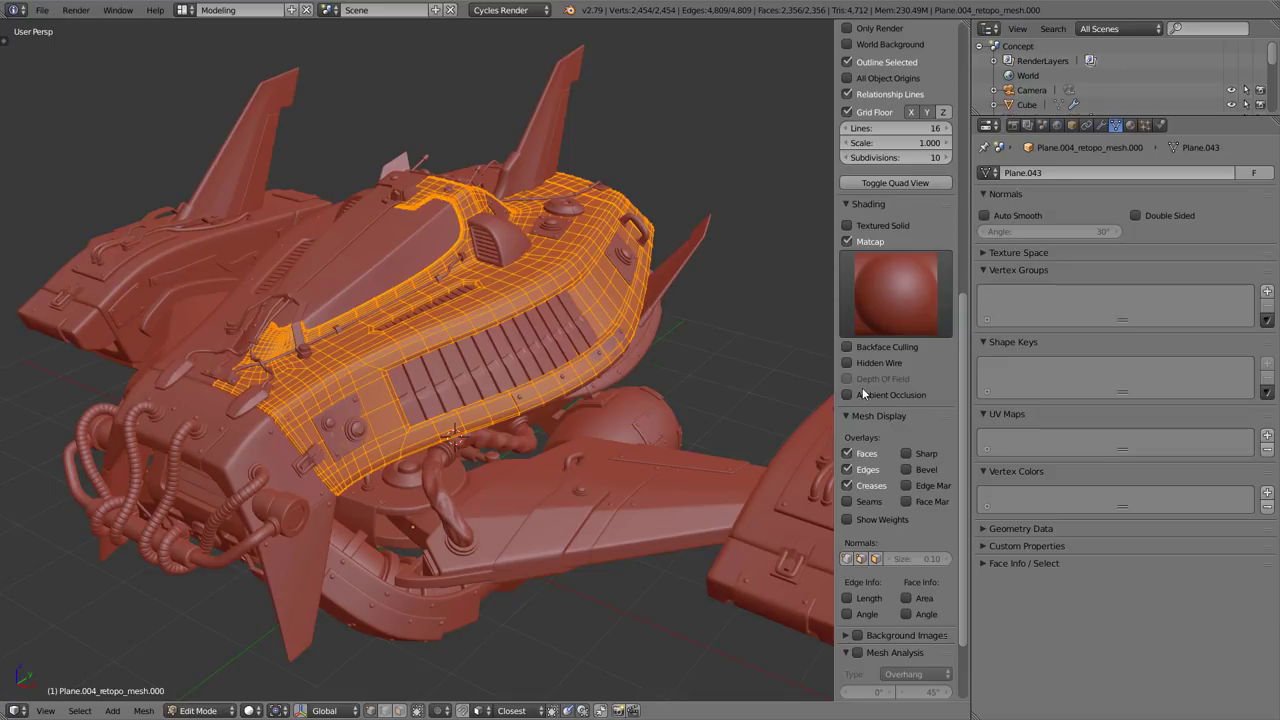
key("n")
key("n")
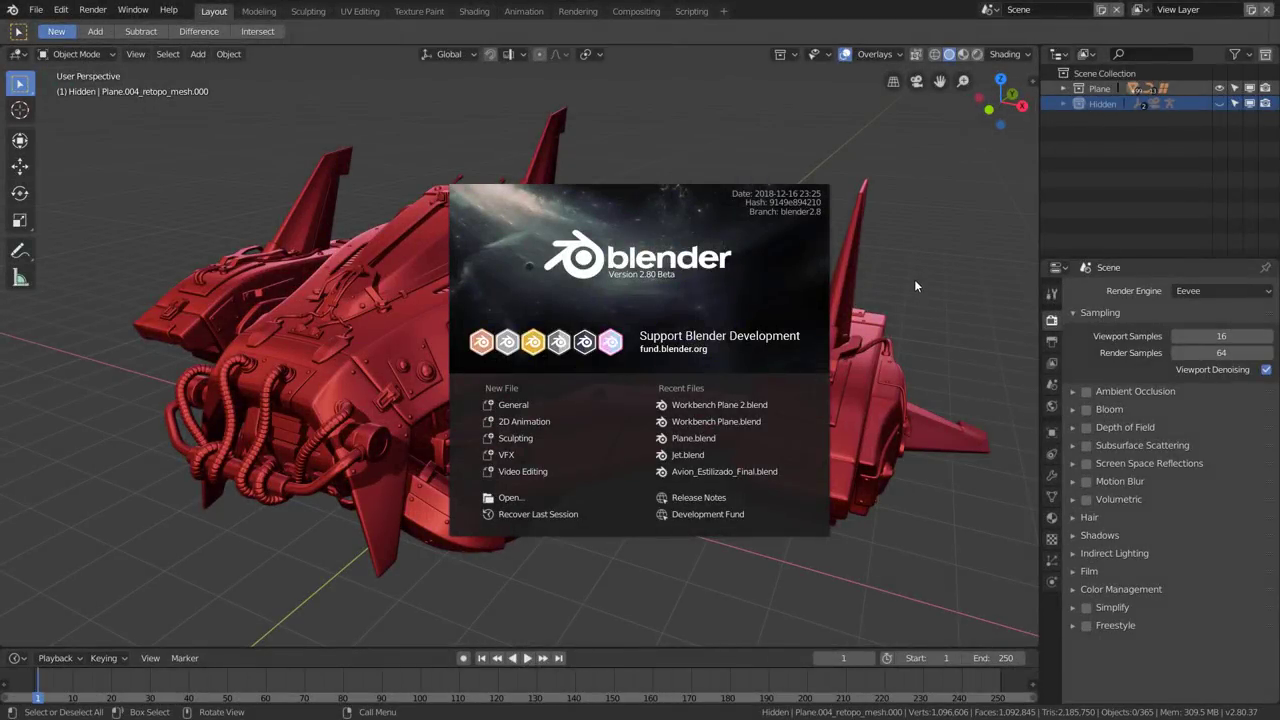
Close the 2.80 splash, show and hide the N sidebar, and display the Overlays settings.
left_click(910, 260)
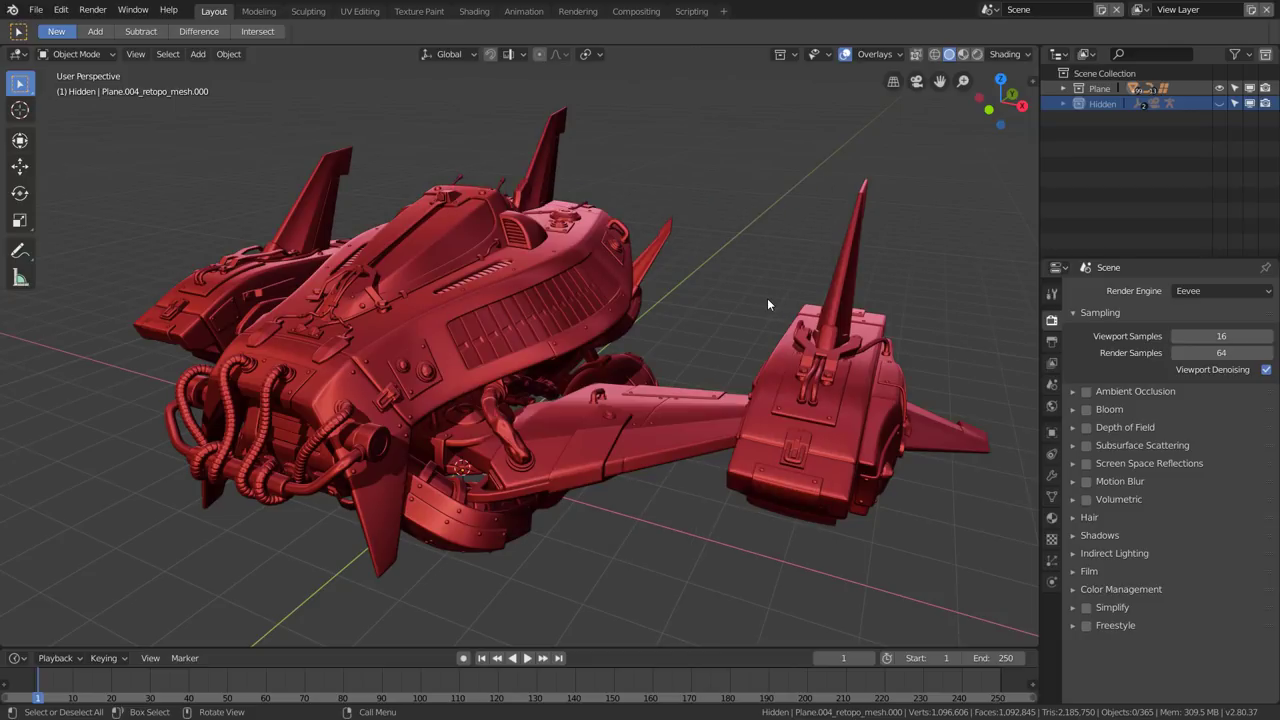
key("n")
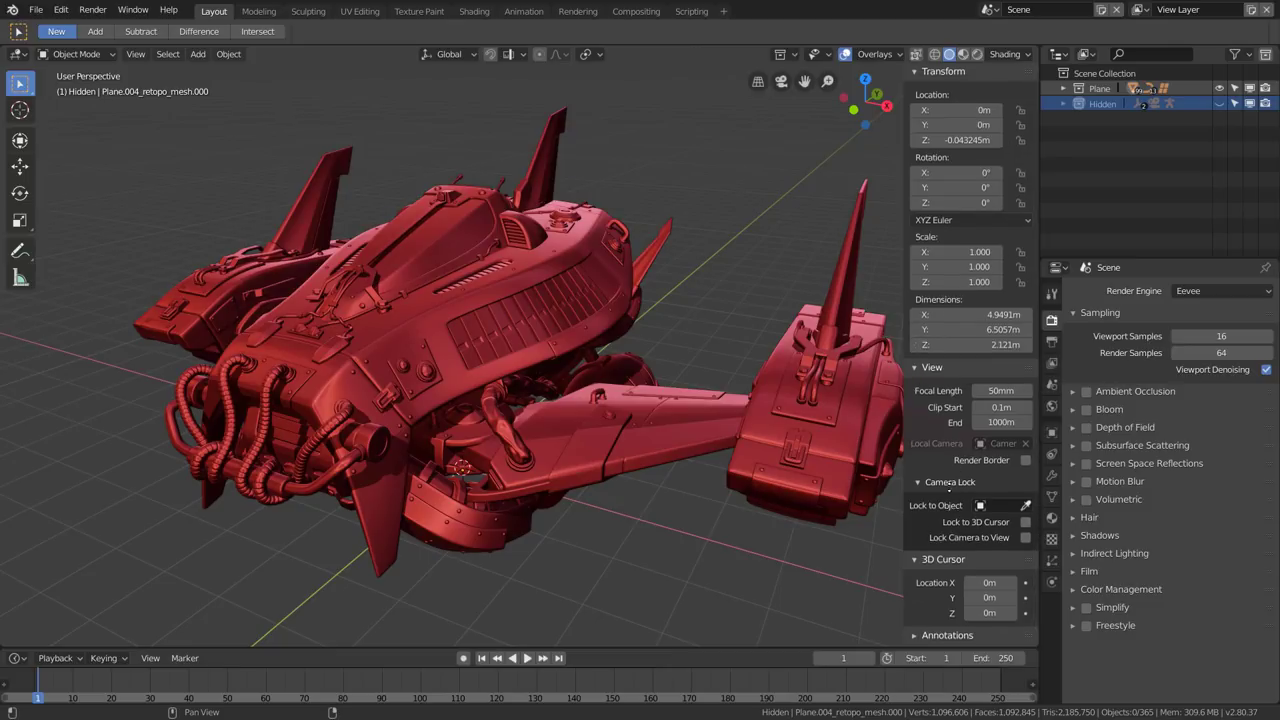
scroll(939, 350, "down", 1)
scroll(935, 355, "up", 1)
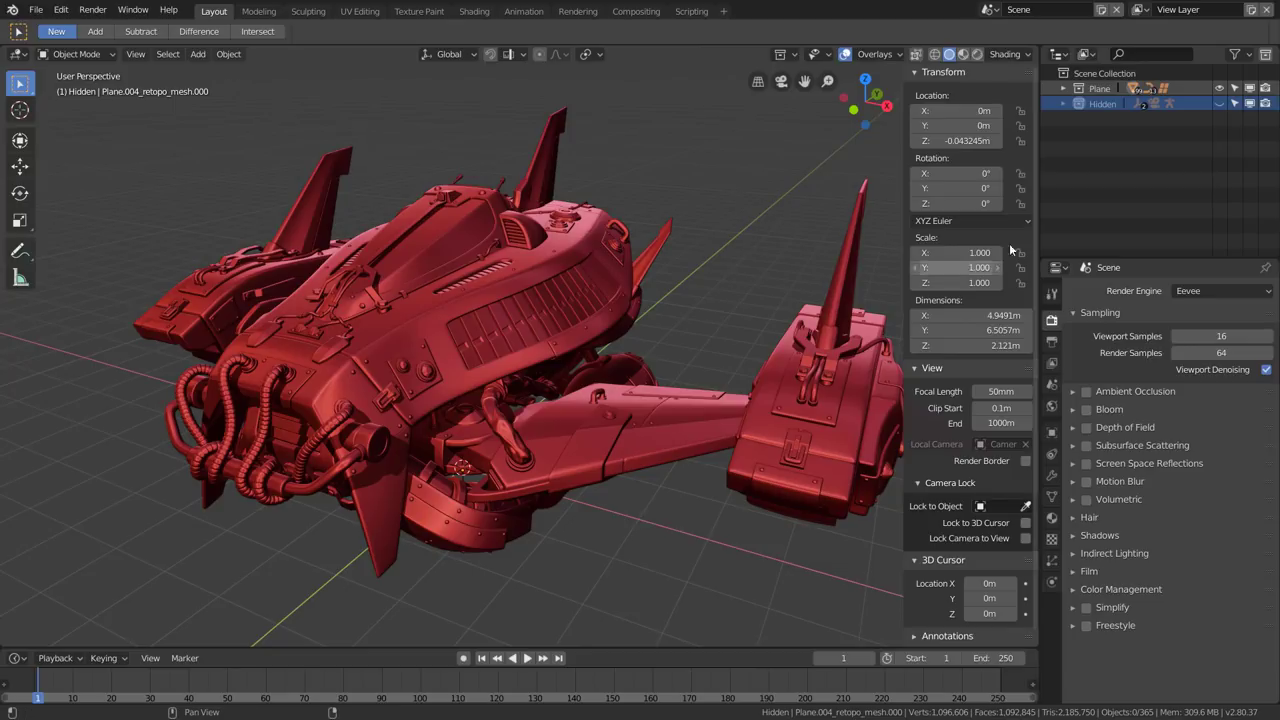
key("n")
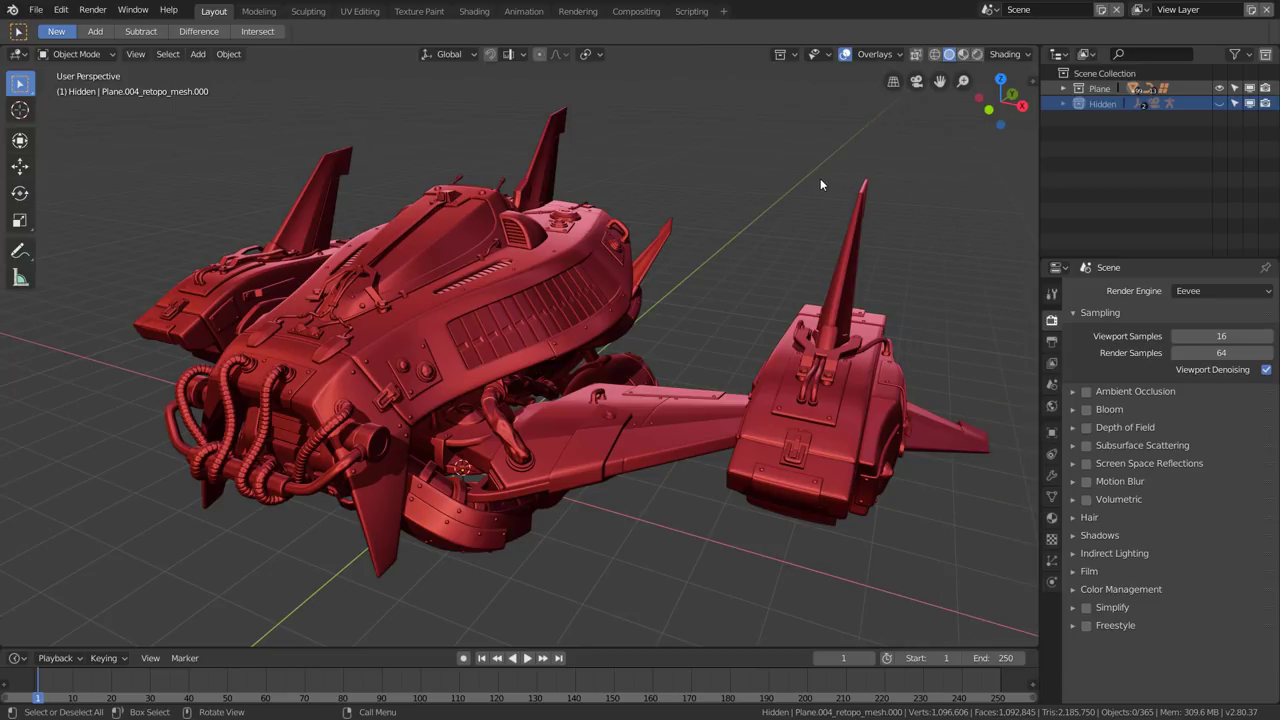
left_click(872, 54)
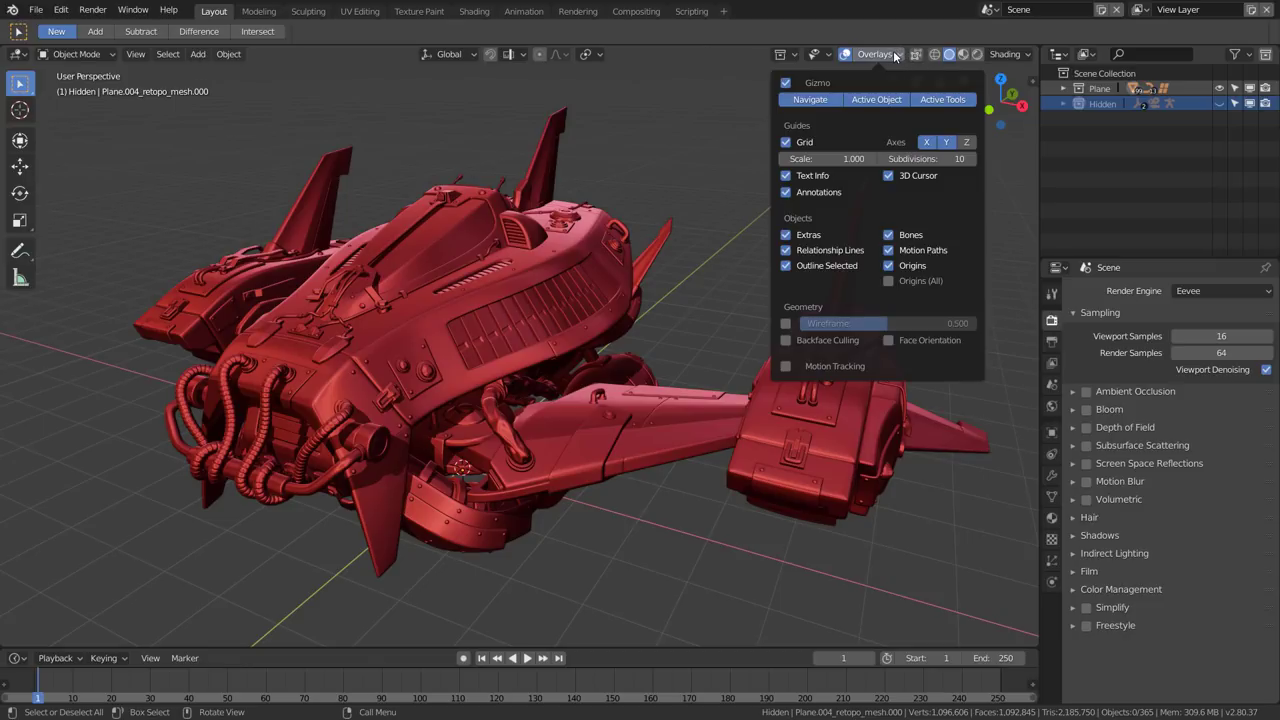
Close the Overlays popover, then start File > Open and cancel without loading a file.
left_click(858, 58)
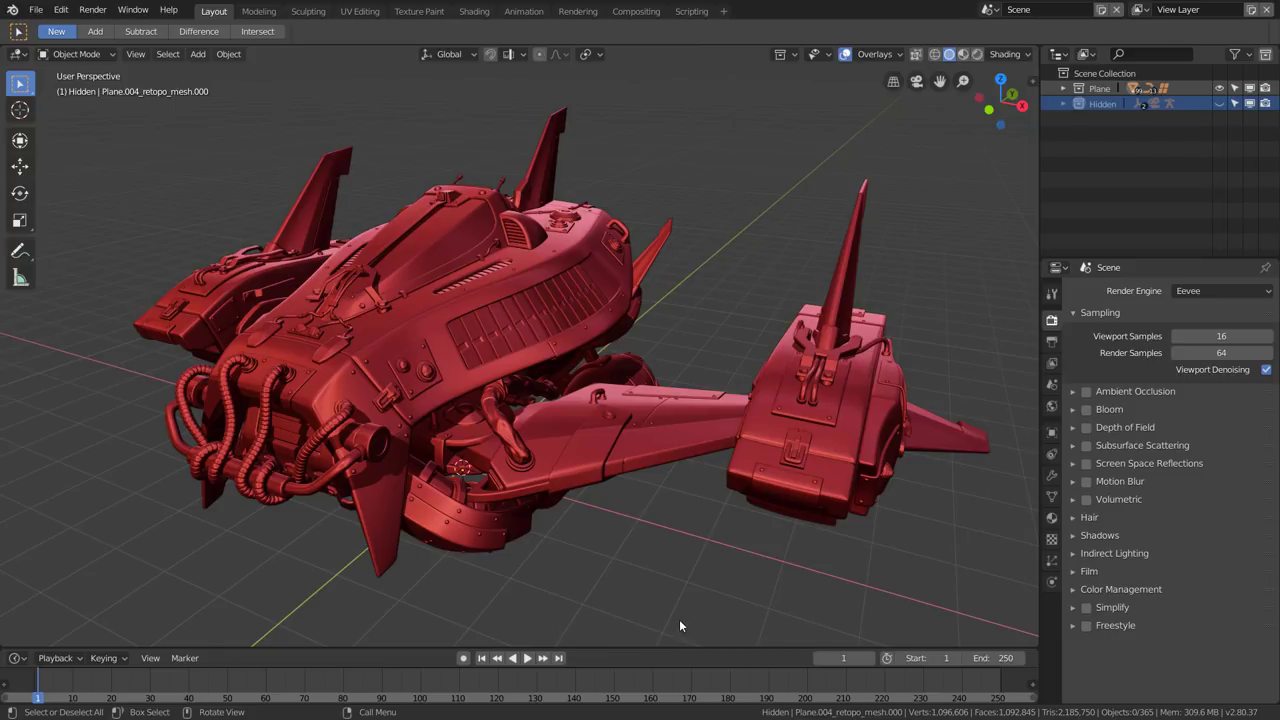
left_click(35, 9)
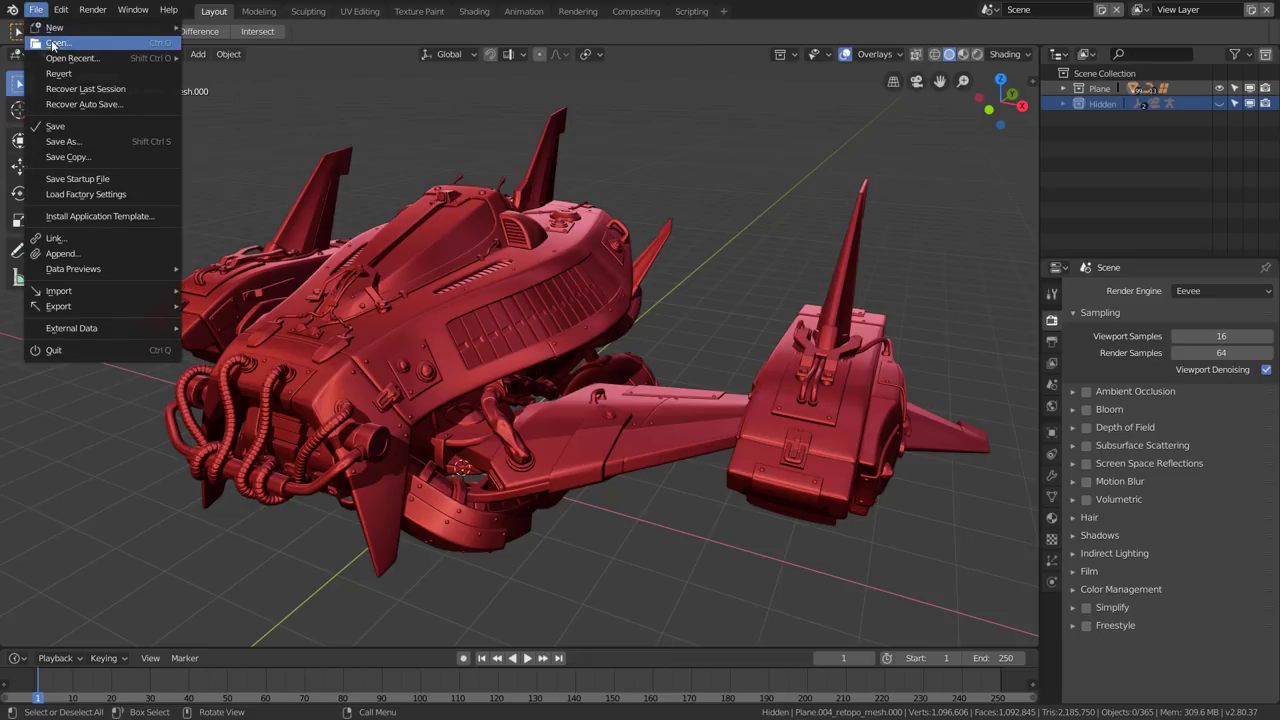
left_click(45, 42)
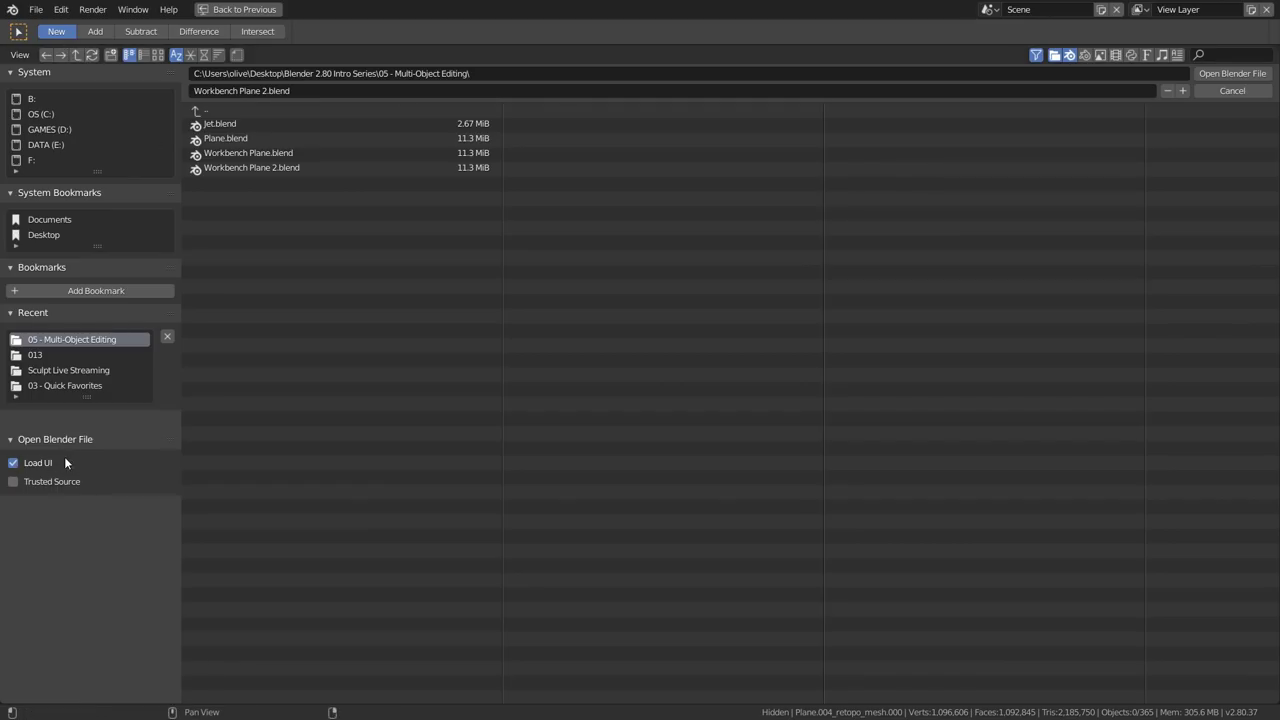
left_click(1222, 92)
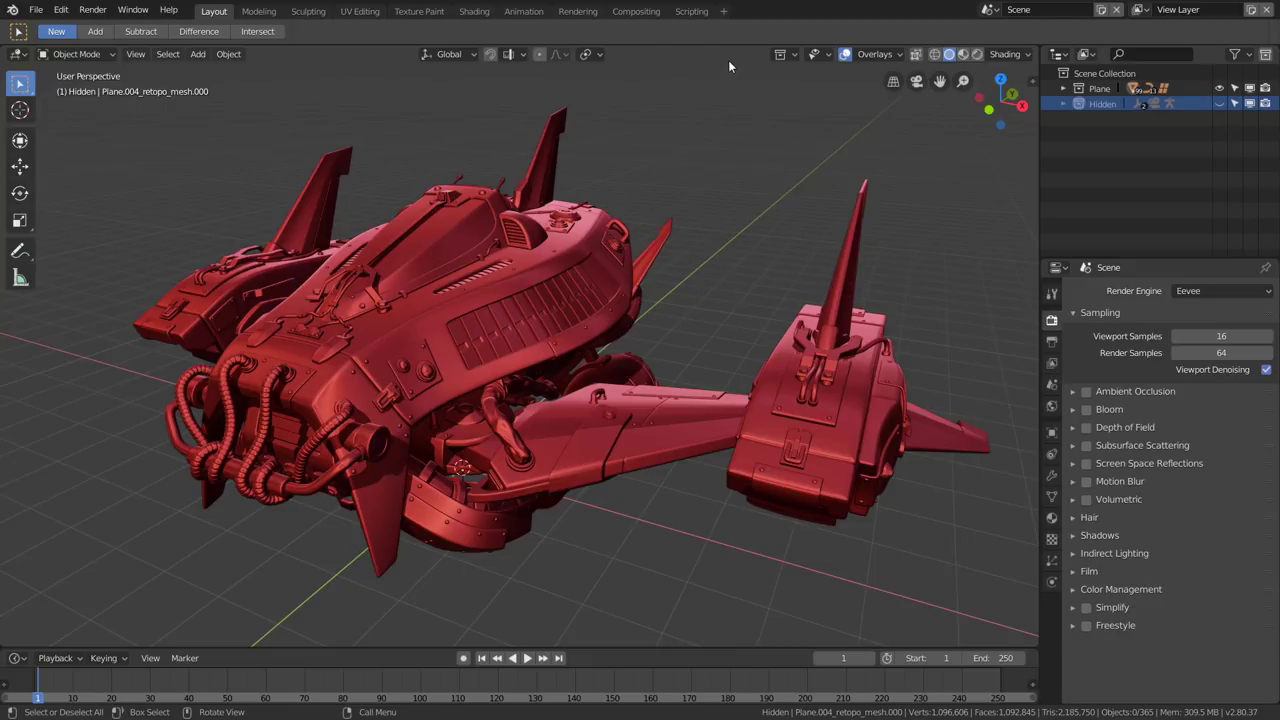
Flip the viewport header to the bottom and back to the top, then show Overlays.
right_click(764, 51)
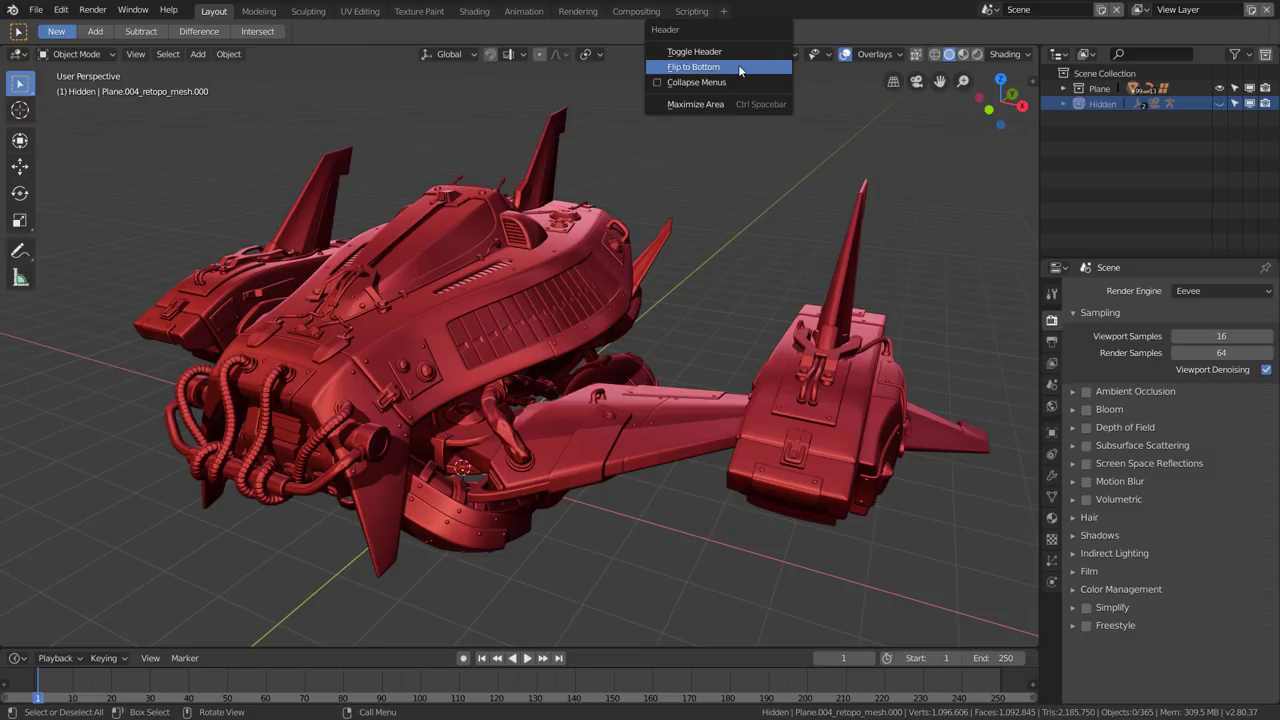
left_click(740, 68)
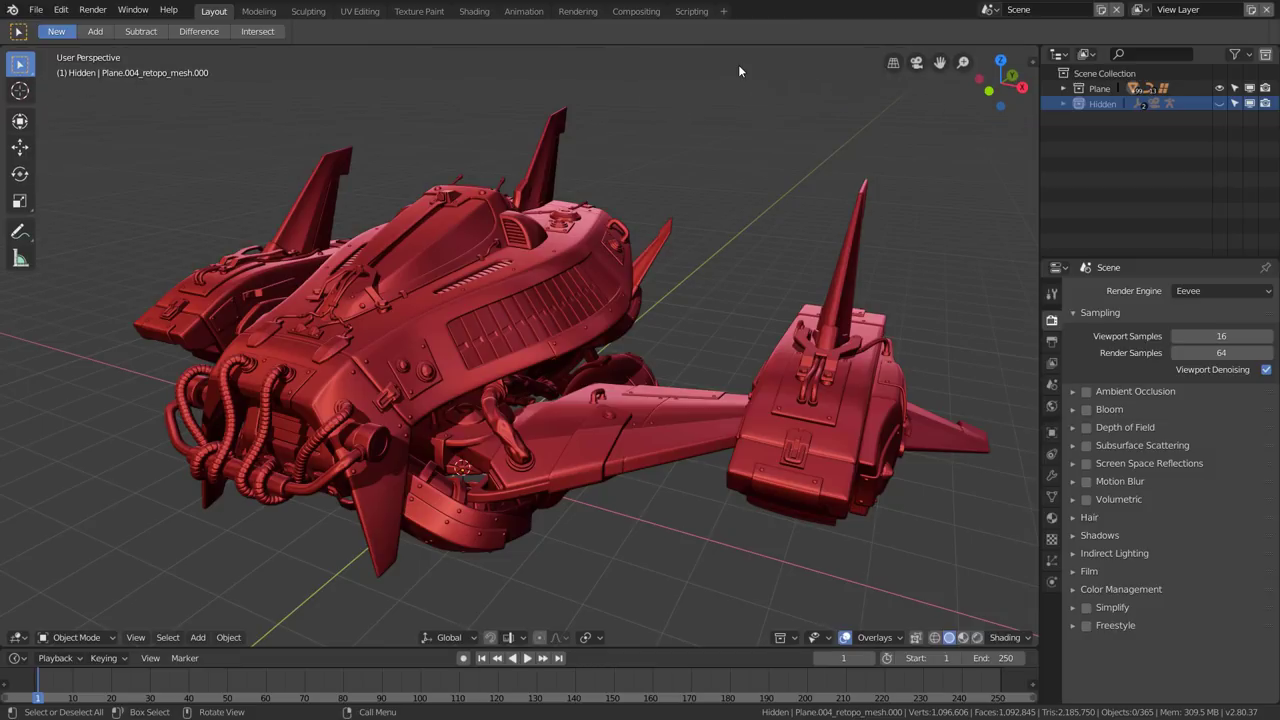
right_click(733, 639)
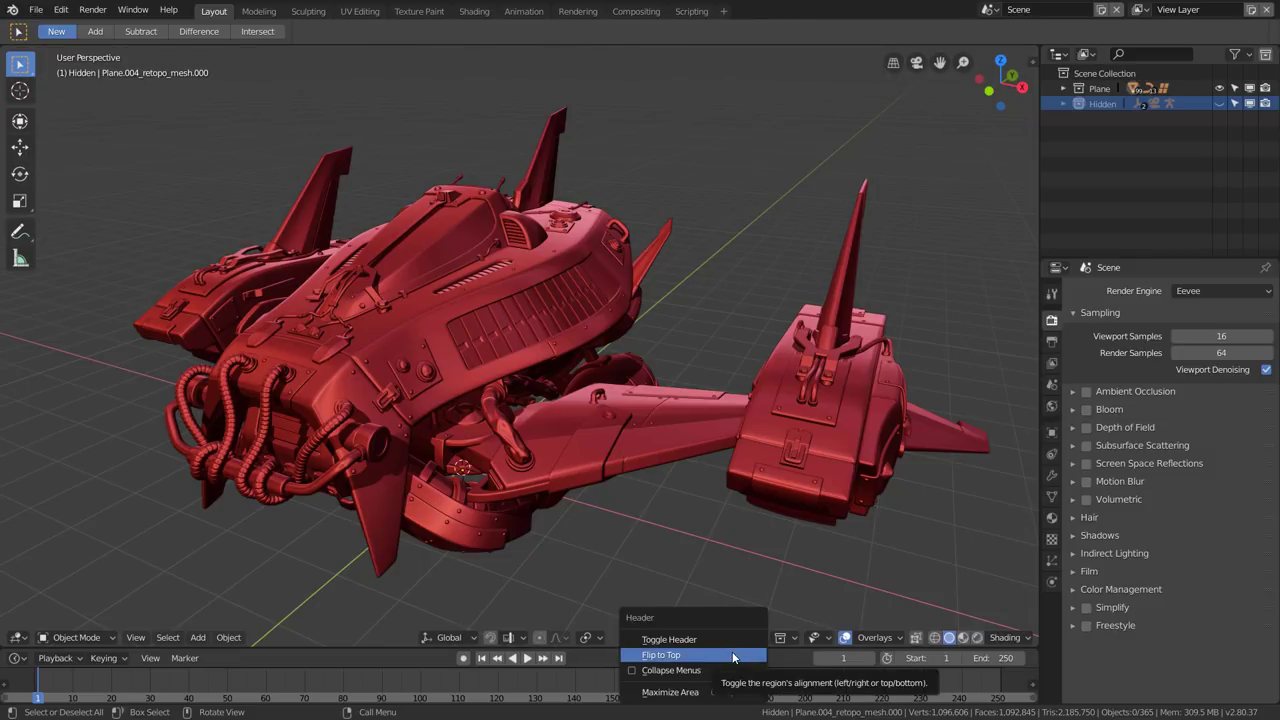
left_click(733, 655)
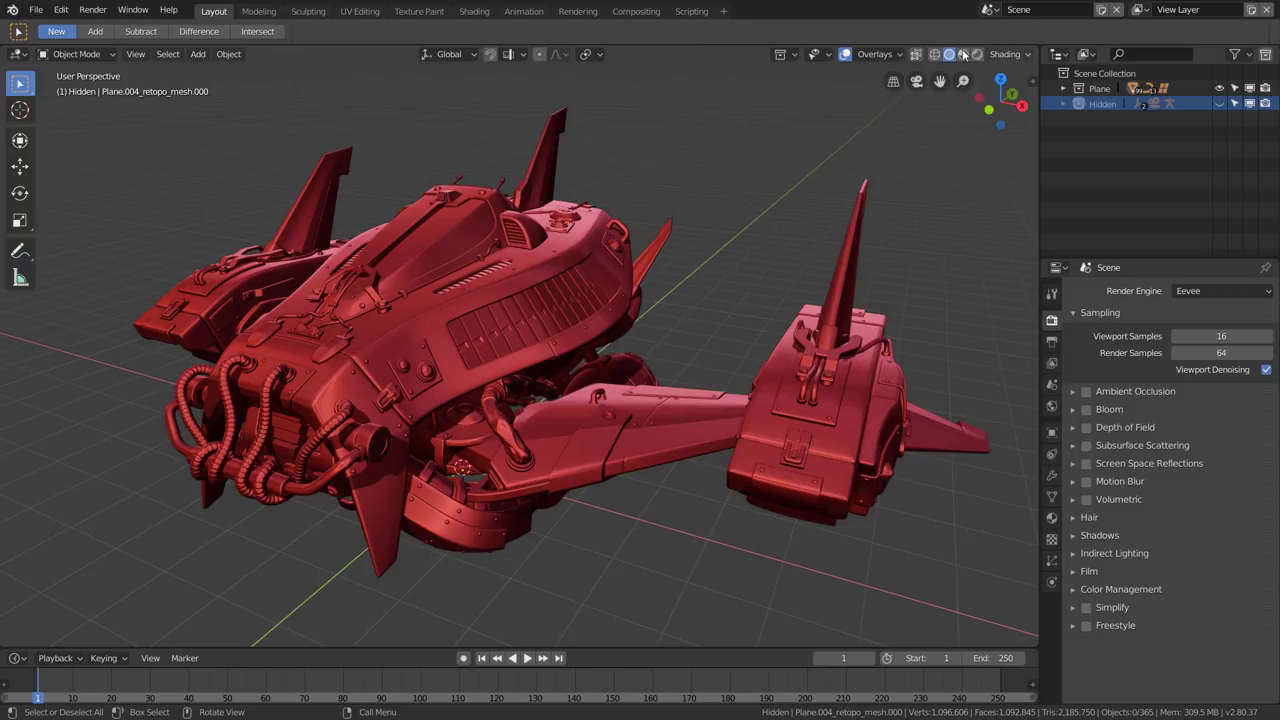
left_click(886, 54)
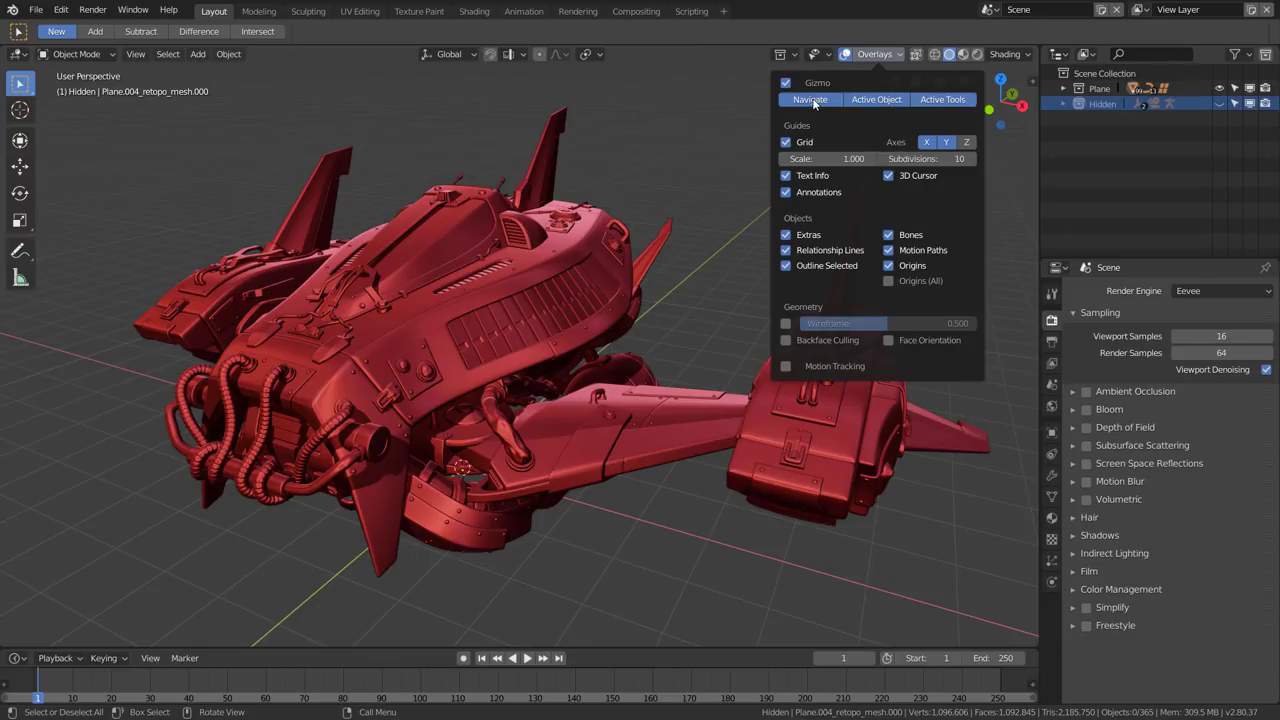
Toggle the navigation gizmo off, on and off again in the Overlays settings.
left_click(785, 84)
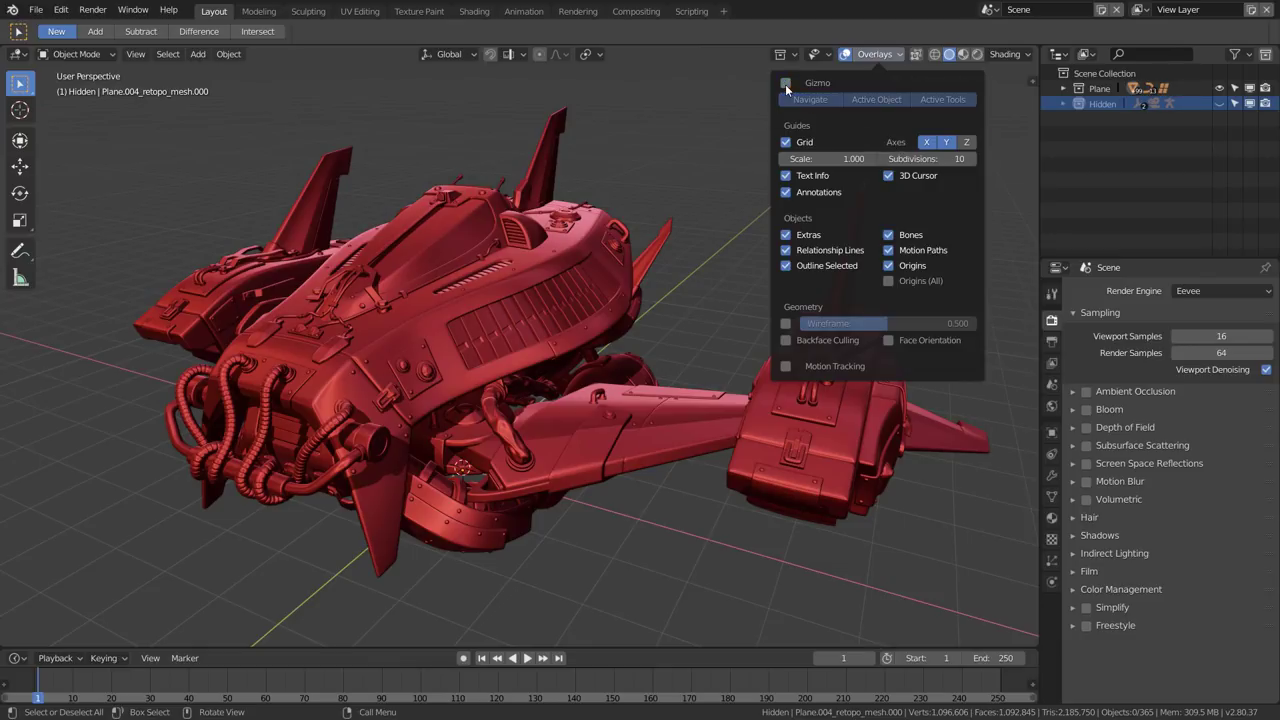
left_click(785, 84)
left_click(785, 84)
left_click(878, 56)
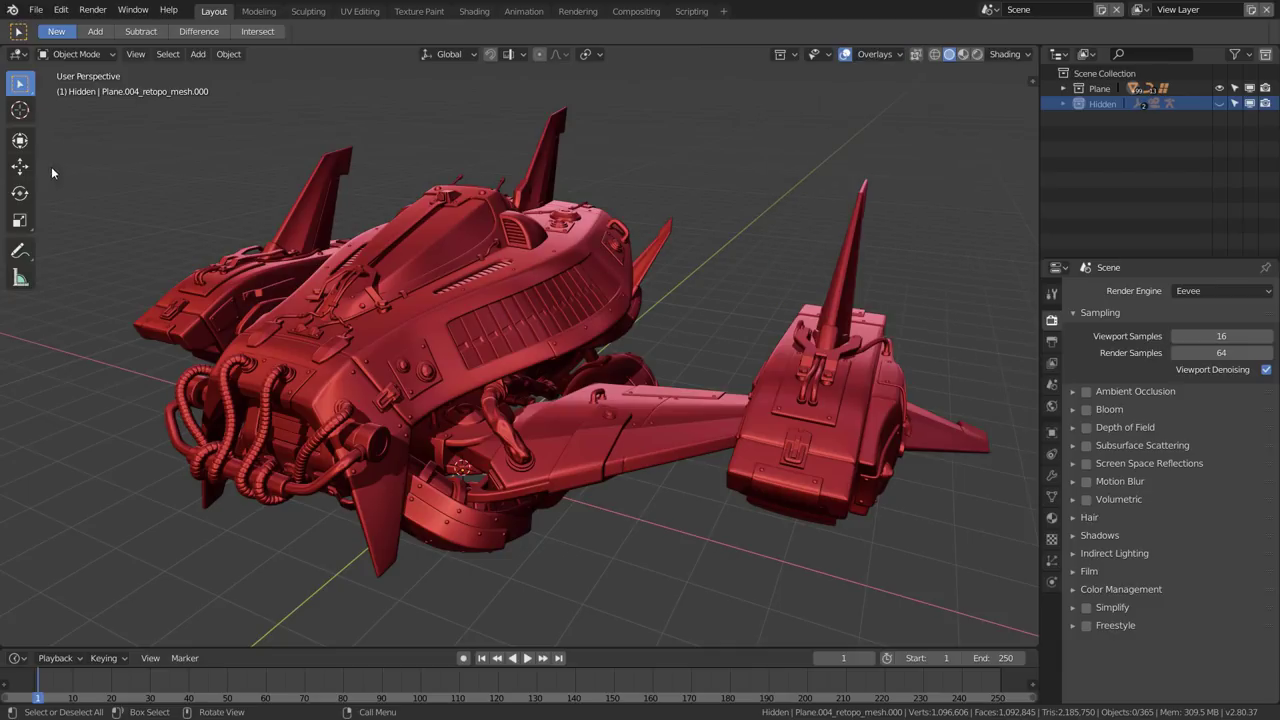
Select the upper hull with the Move tool, toggle viewport gizmos, and hide Navigate.
left_click(19, 166)
left_click(578, 250)
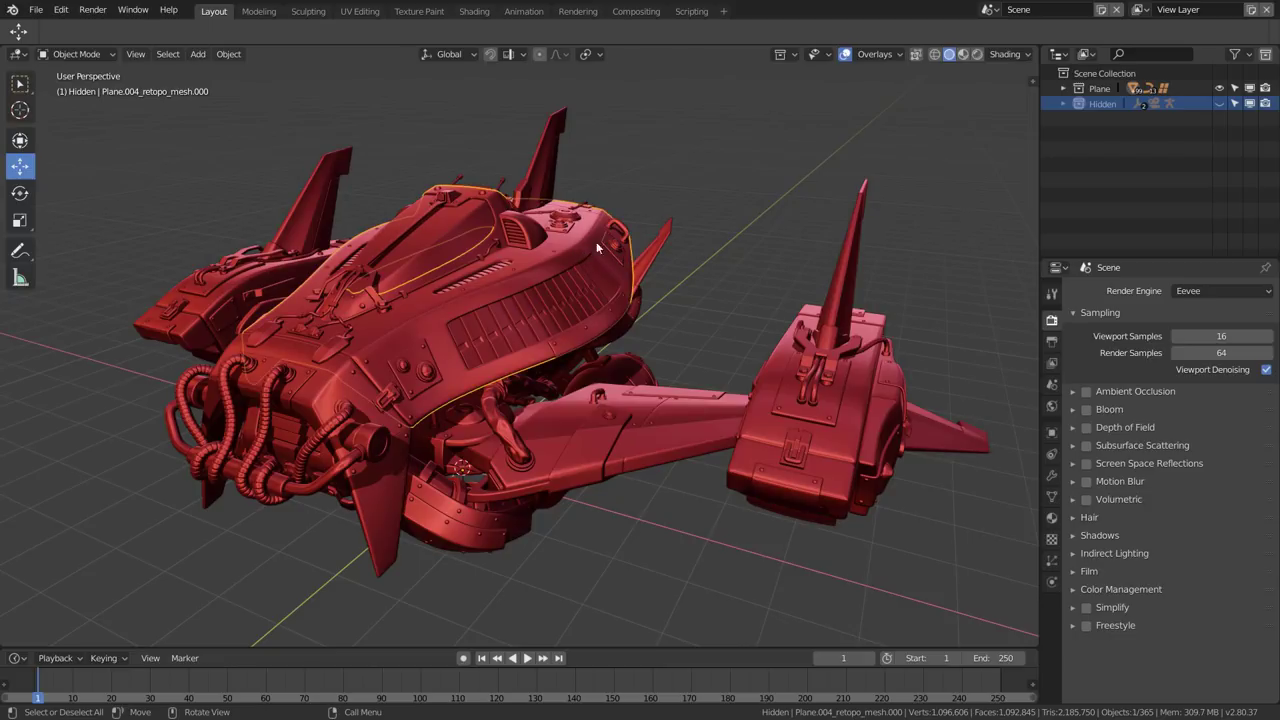
left_click(893, 54)
left_click(786, 83)
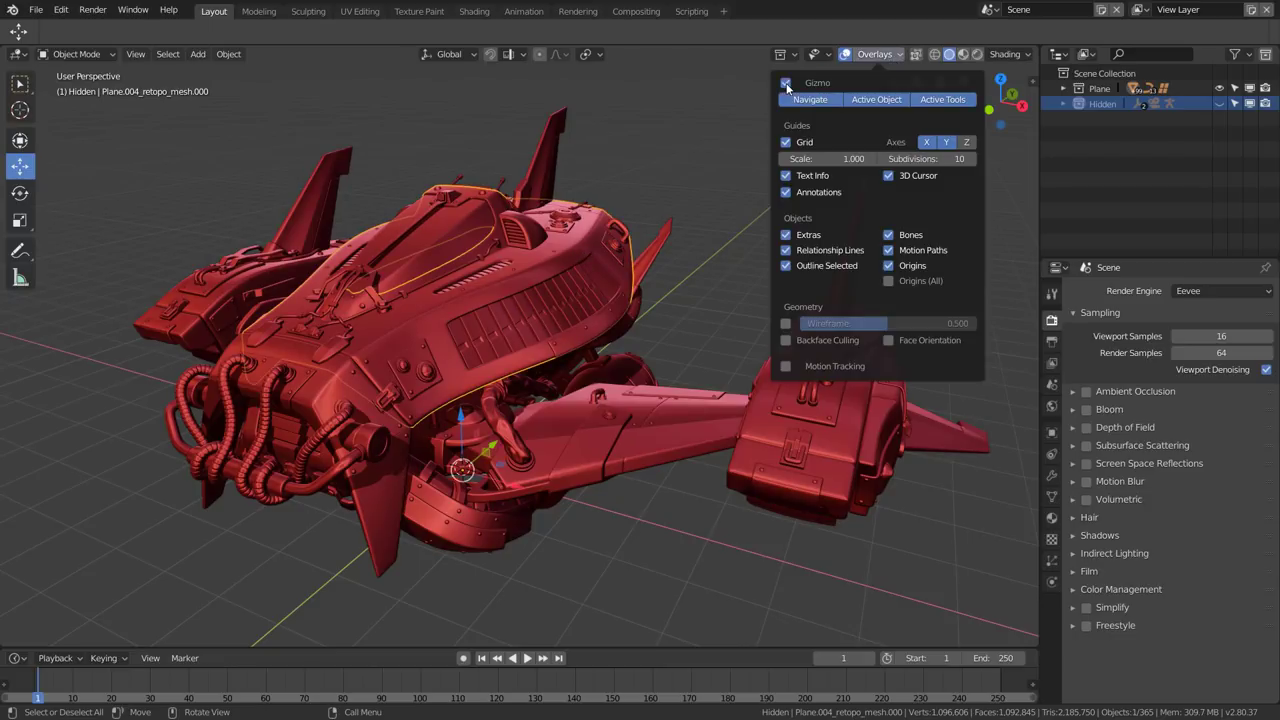
left_click(786, 83)
left_click(786, 83)
left_click(816, 102)
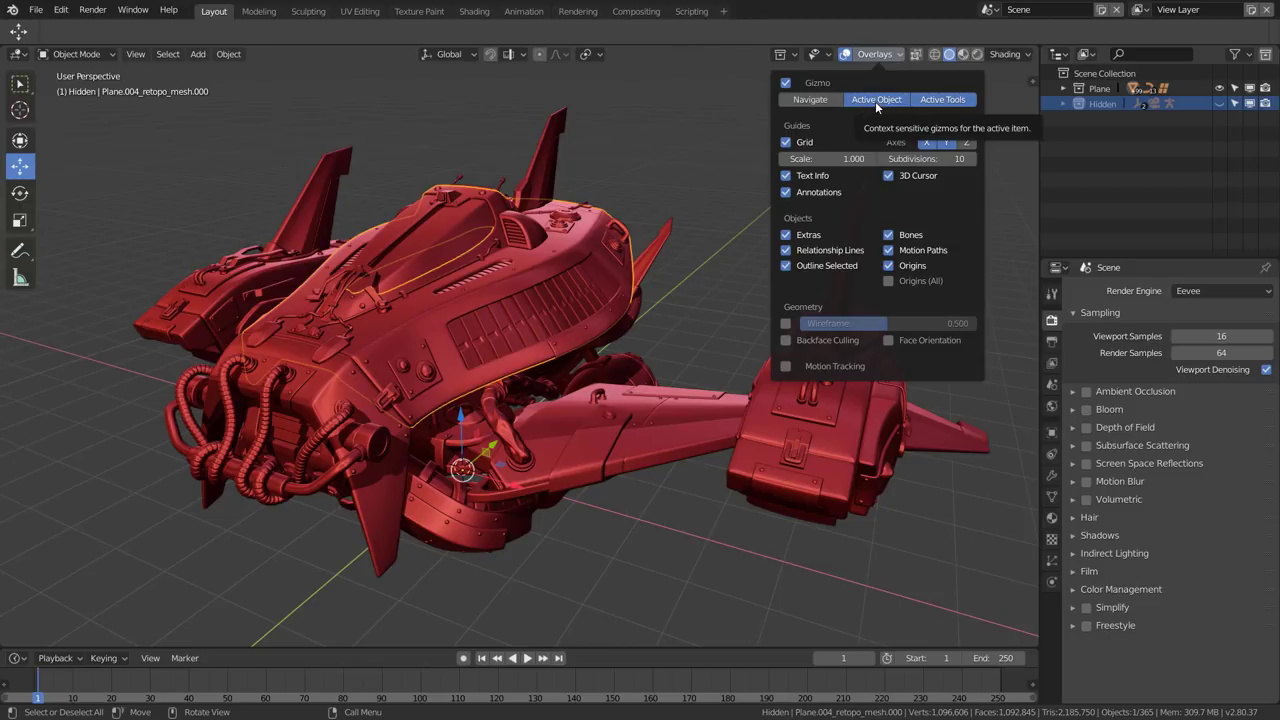
Toggle the Active Tools move gizmo off and on repeatedly, then re-enable Navigate.
left_click(946, 99)
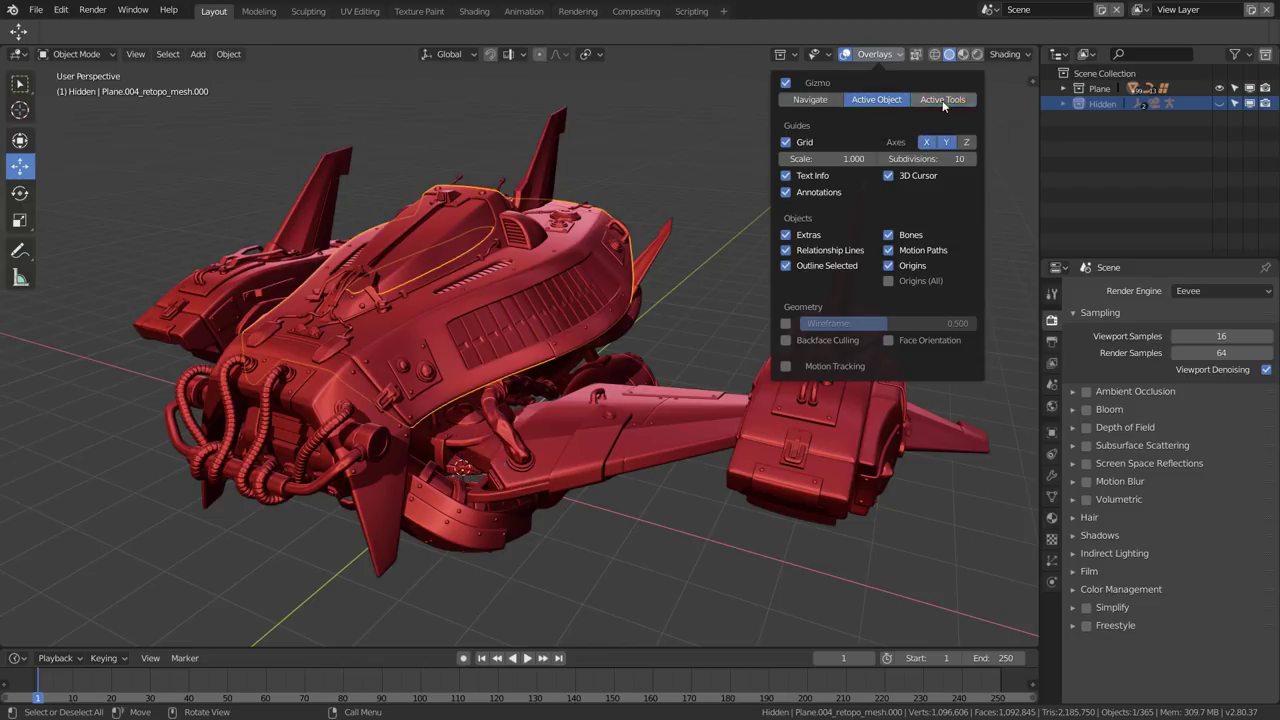
left_click(942, 100)
left_click(940, 101)
left_click(940, 101)
left_click(940, 101)
left_click(940, 101)
left_click(812, 99)
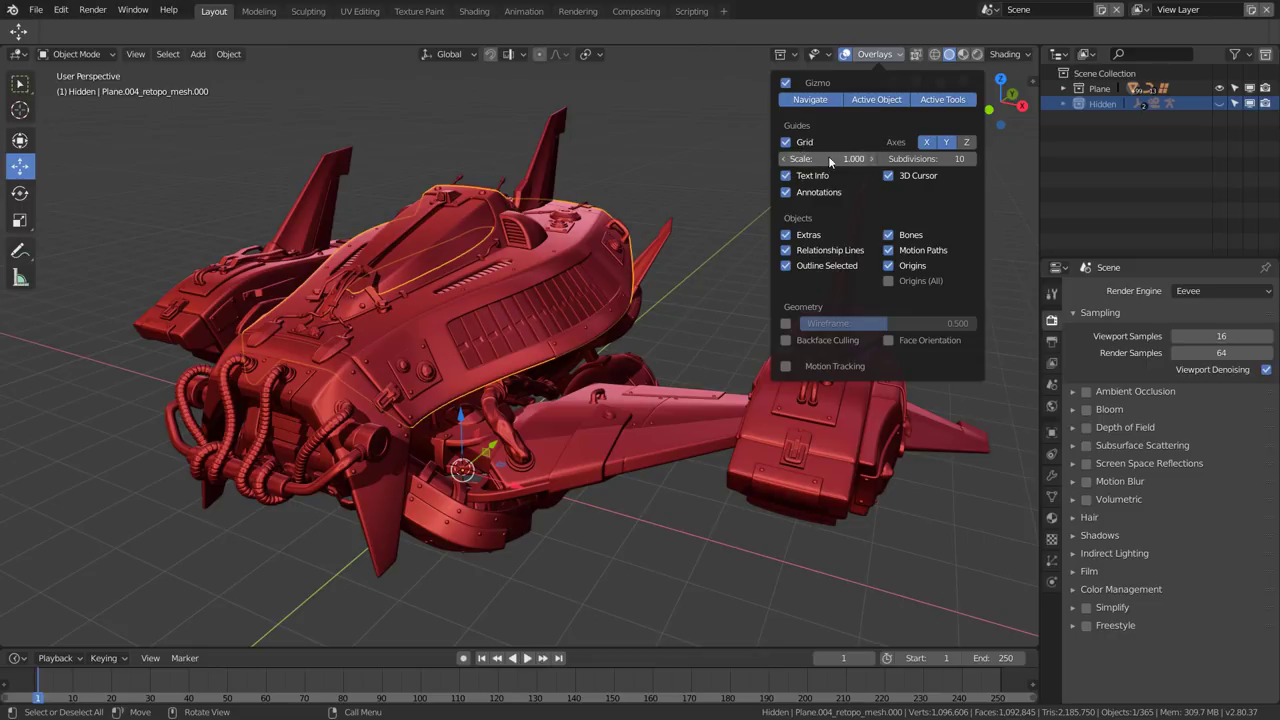
Increase the floor Grid Scale and set grid Subdivisions to 8 for a coarser grid.
mouse_move(830, 160)
left_mouse_down()
mouse_move(880, 160)
mouse_move(180, 155)
mouse_move(383, 140)
mouse_move(96, 152)
left_mouse_up()
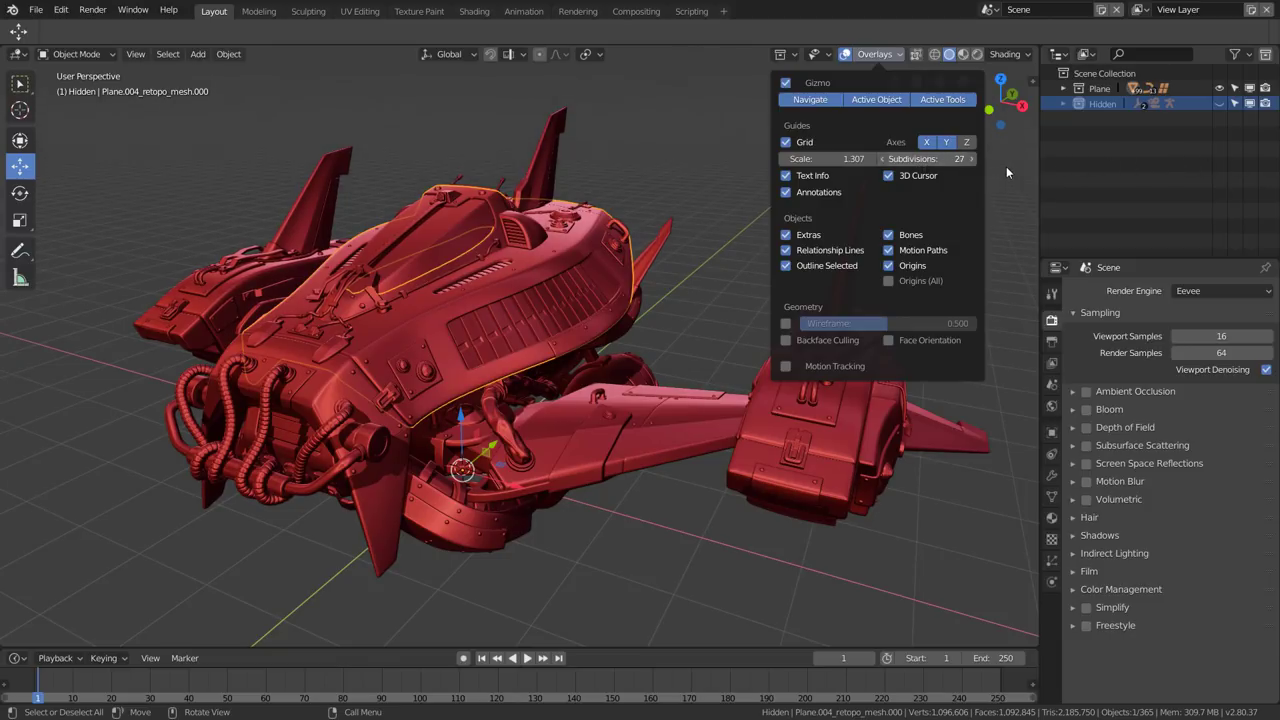
left_click_drag(1006, 172, 1014, 167)
left_click_drag(830, 161, 181, 194)
left_click_drag(943, 170, 847, 164)
left_click_drag(920, 170, 908, 171)
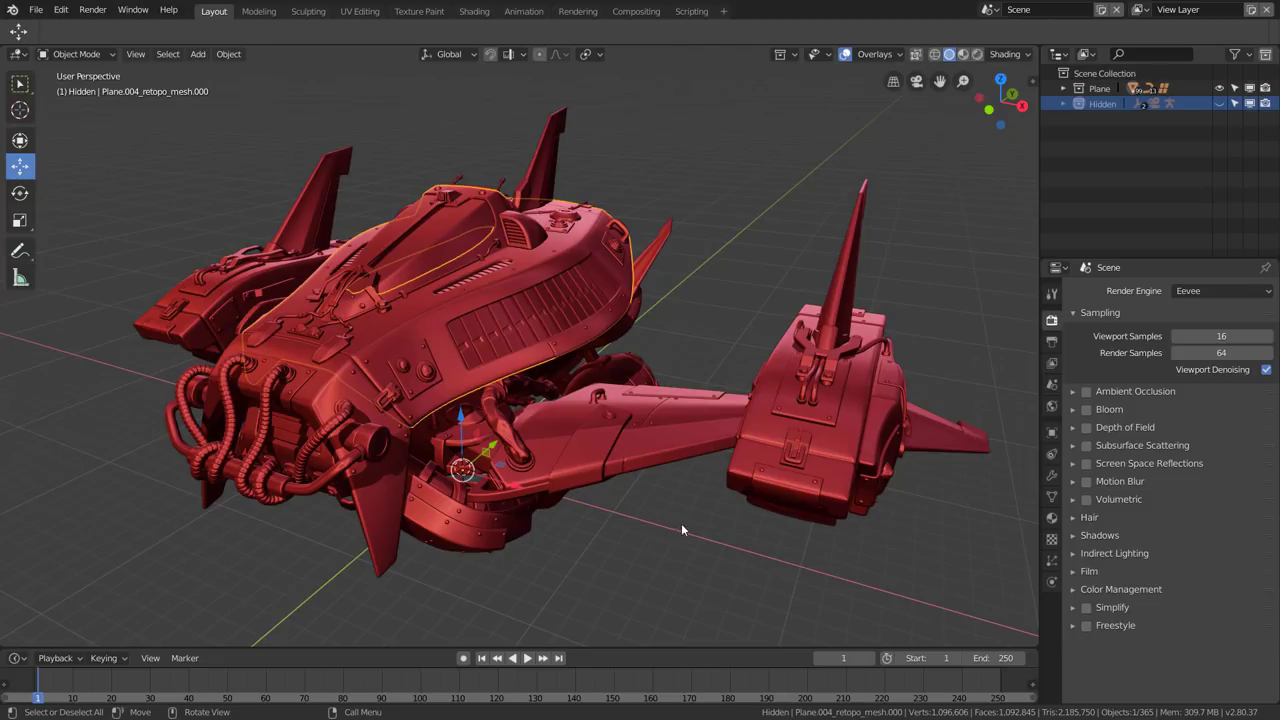
Toggle the X, Y and Z axis lines, showing then hiding the Z axis.
left_click(890, 57)
left_click(926, 142)
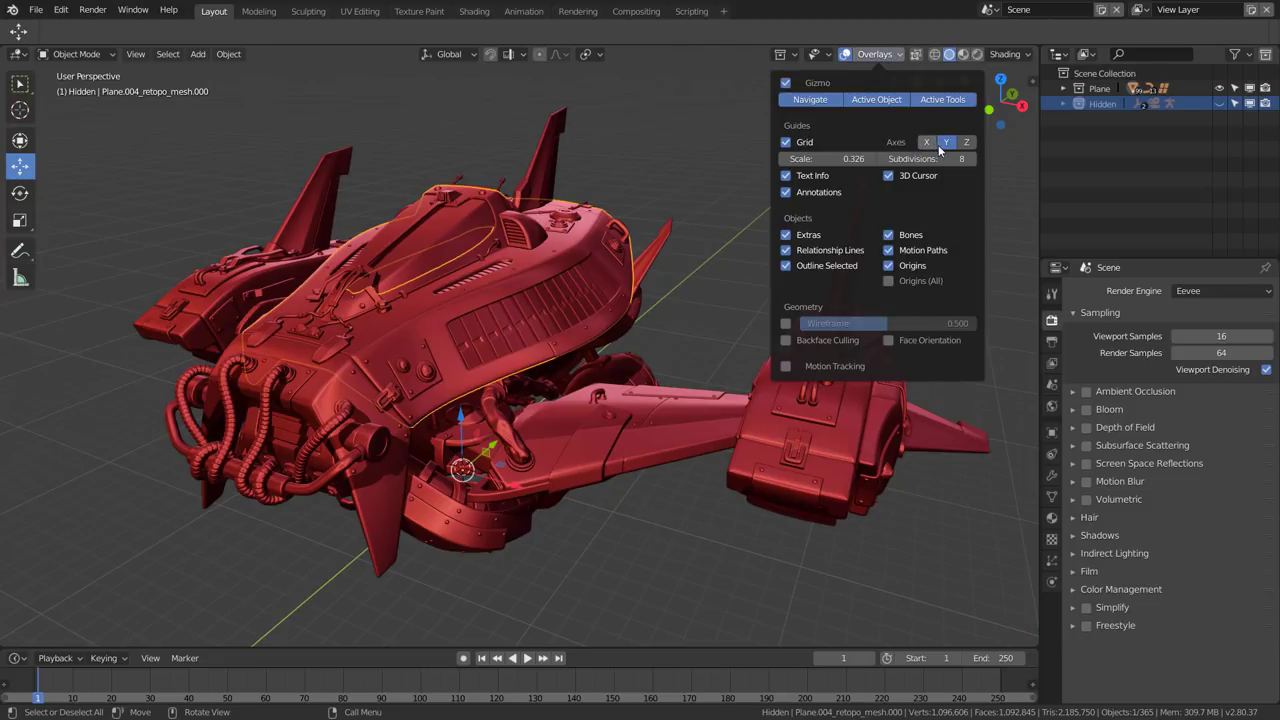
left_click(946, 142)
left_click(926, 142)
left_click(946, 142)
left_click(966, 142)
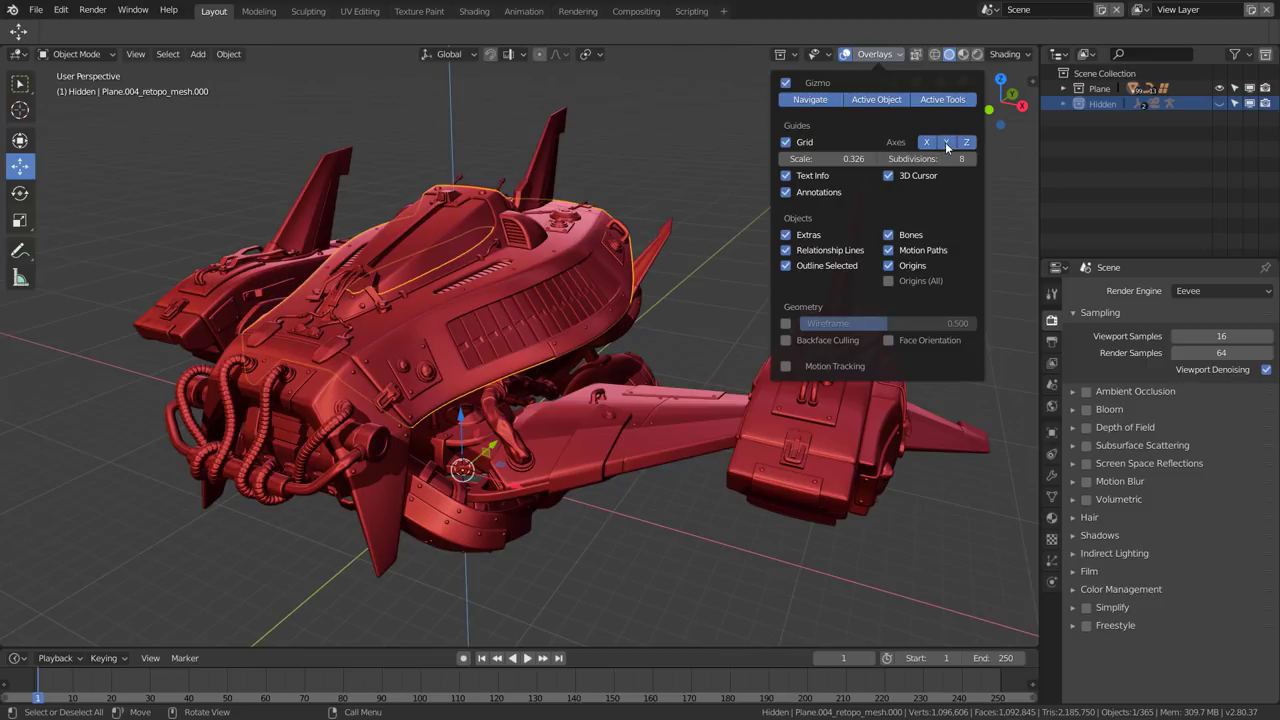
left_click(946, 142)
left_click(966, 142)
left_click(946, 142)
Reposition the 3D cursor, hide it from the viewport, and toggle Text Info off and on.
left_click(889, 176)
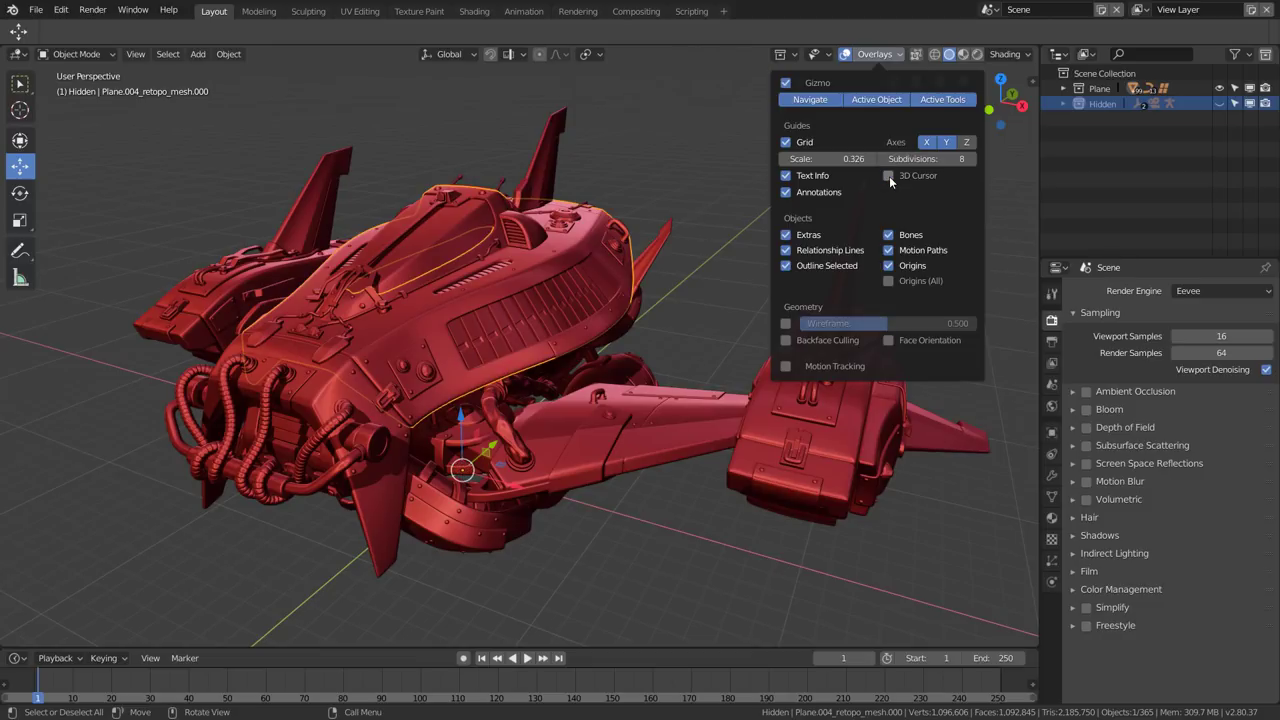
left_click(889, 176)
left_click(888, 175)
left_click(888, 175)
right_click(704, 307, "shift")
left_click(887, 54)
left_click(888, 176)
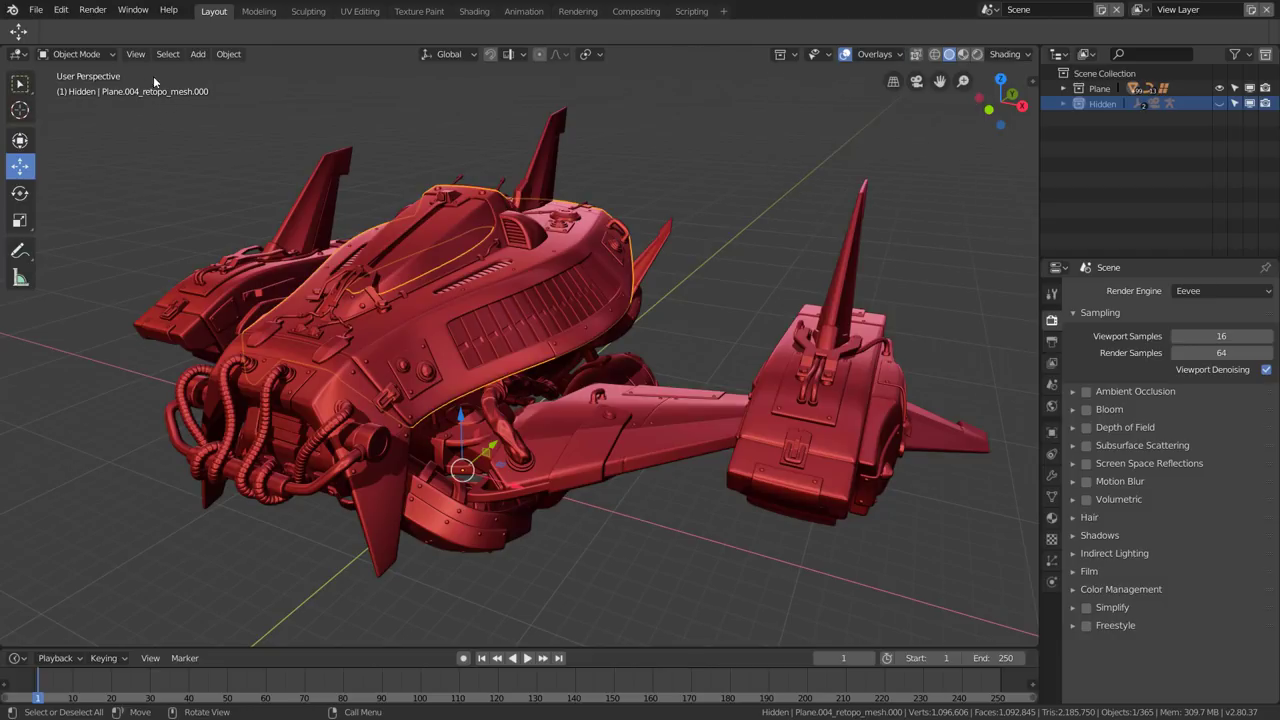
left_click(884, 57)
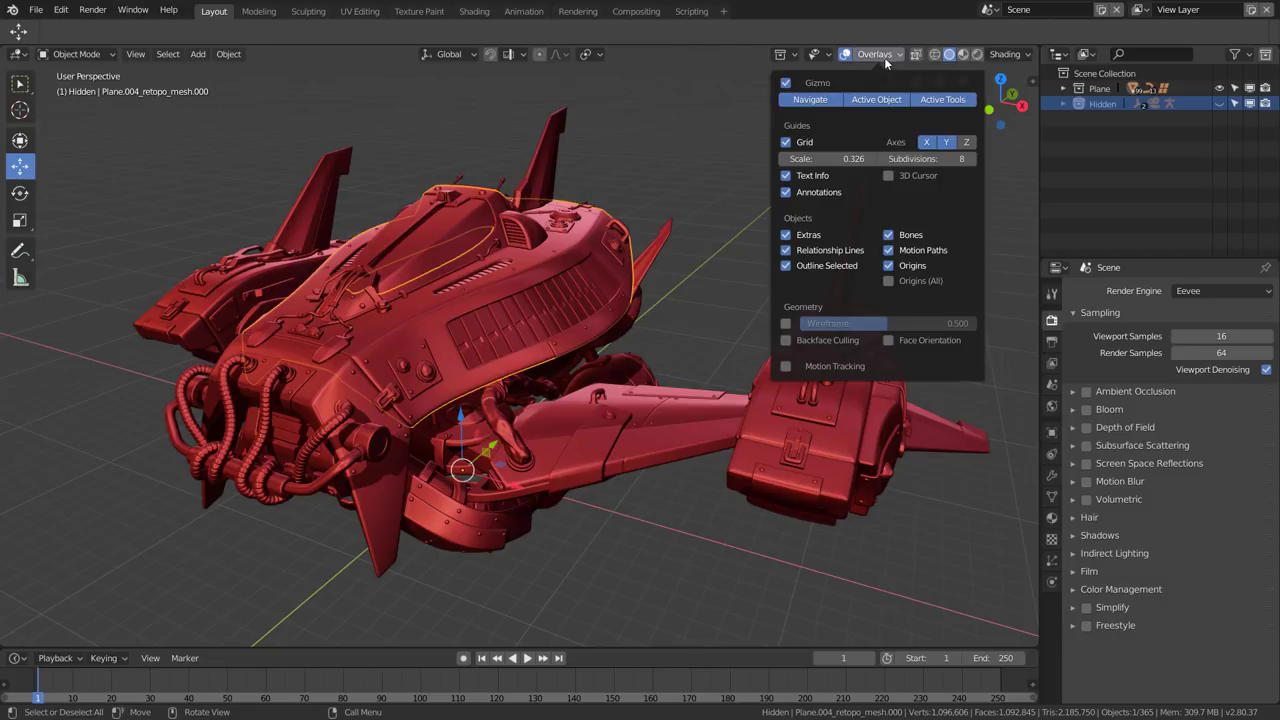
left_click(786, 176)
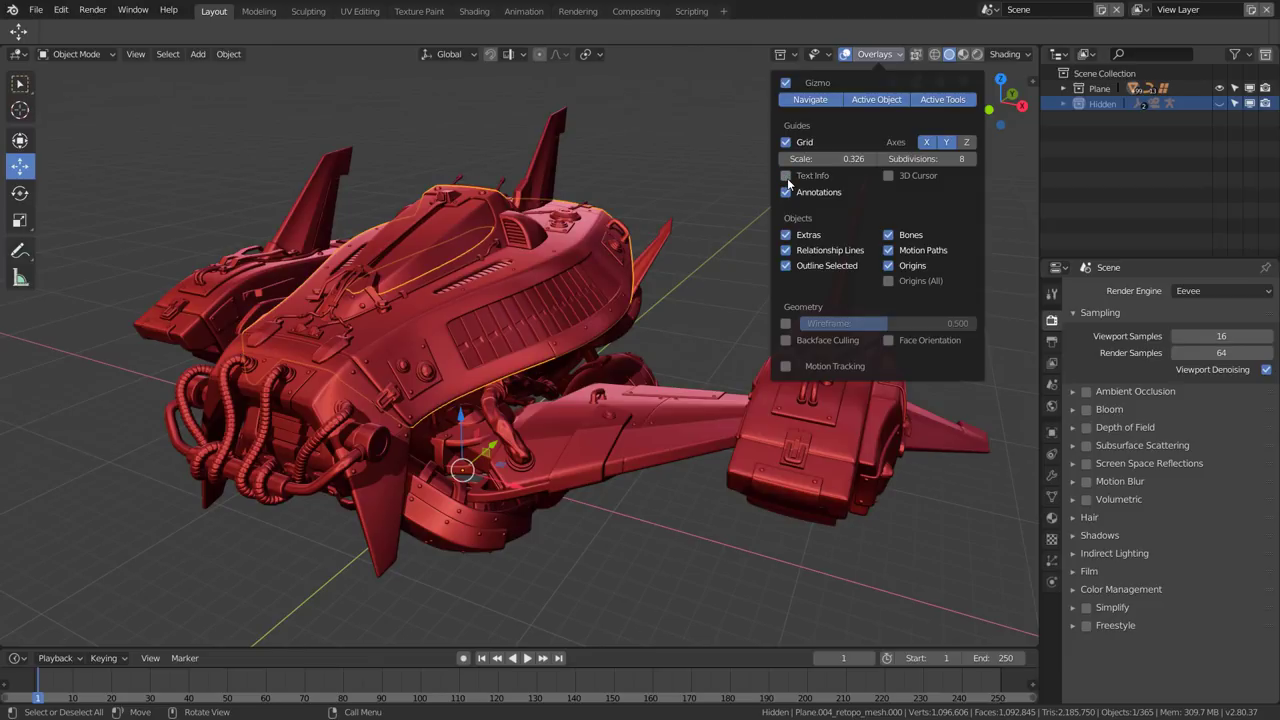
left_click(786, 176)
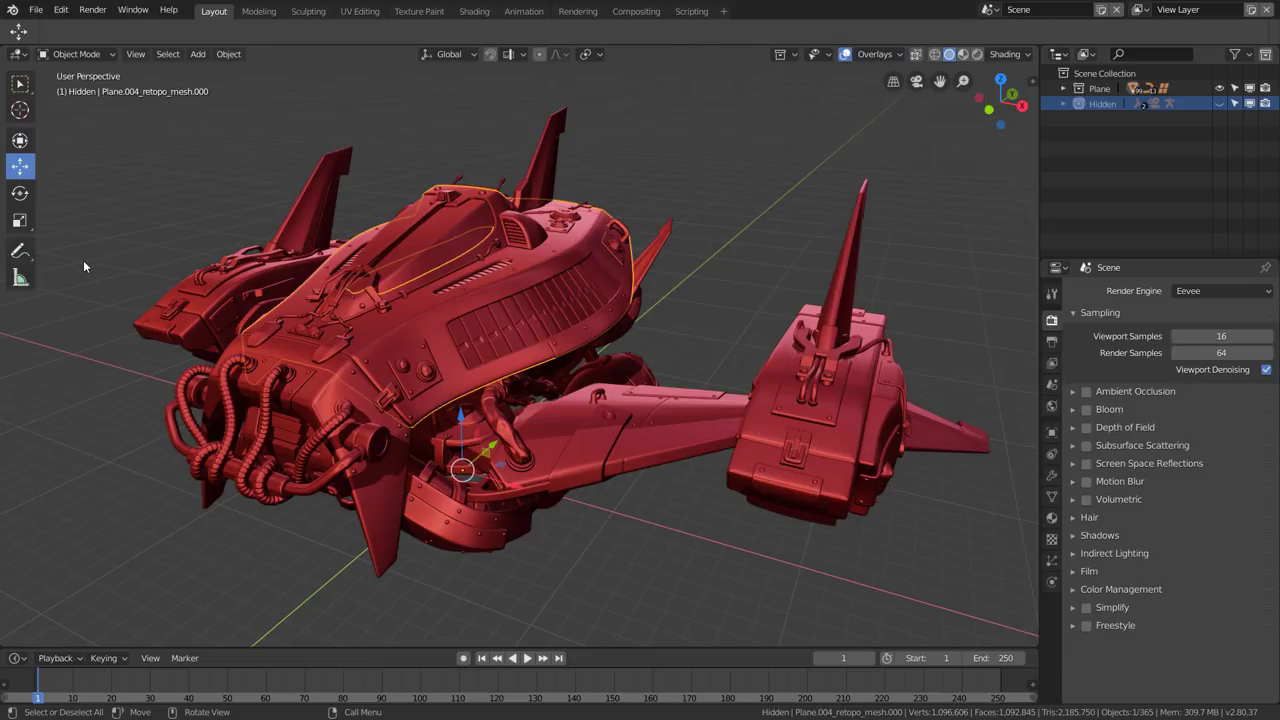
Draw a blue annotation arrow pointing at the upper hull, then orbit around the ship.
left_click(22, 252)
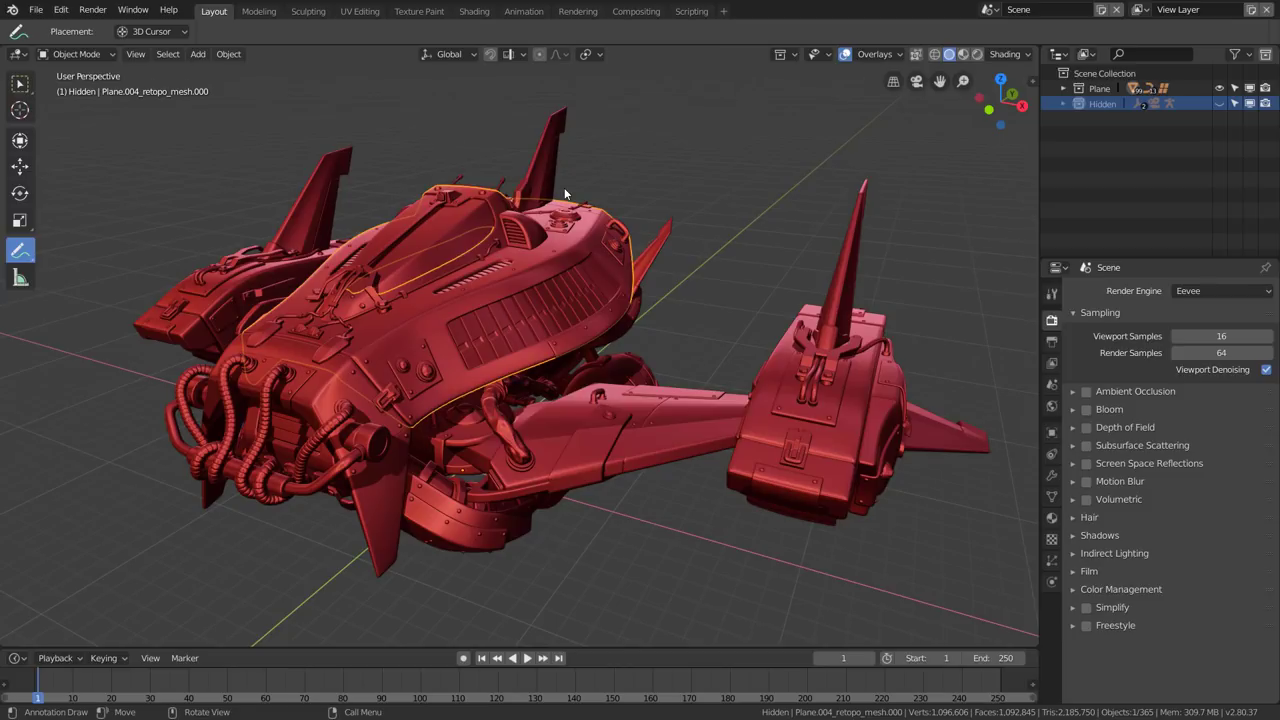
left_click_drag(686, 130, 588, 205)
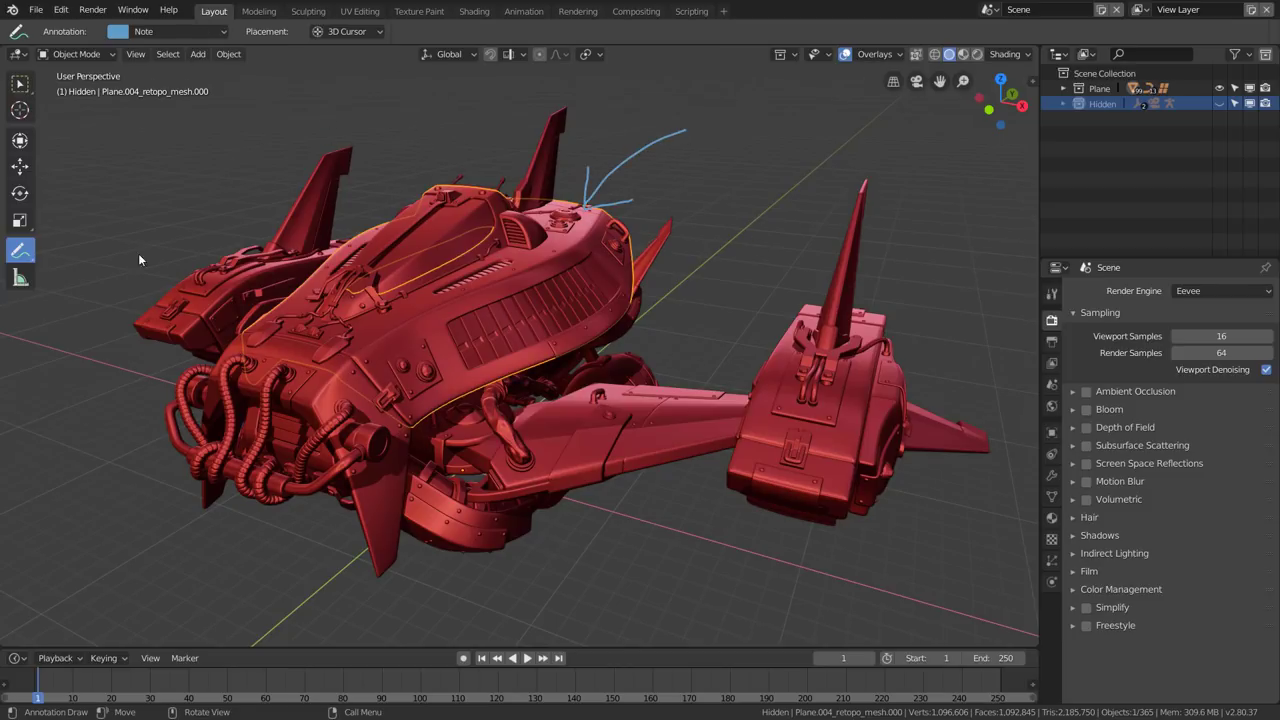
left_click(20, 84)
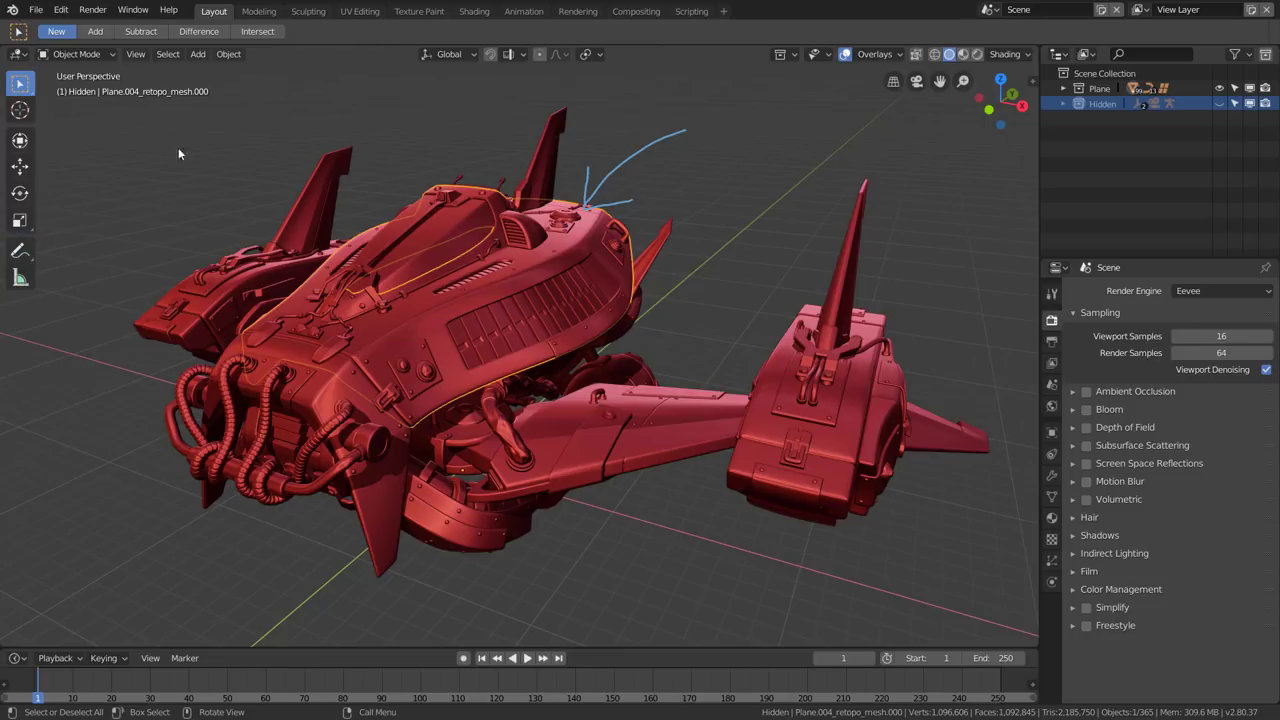
mouse_move(566, 216)
middle_mouse_down()
mouse_move(392, 215)
mouse_move(565, 301)
mouse_move(434, 332)
mouse_move(576, 301)
mouse_move(571, 344)
mouse_move(580, 318)
middle_mouse_up()
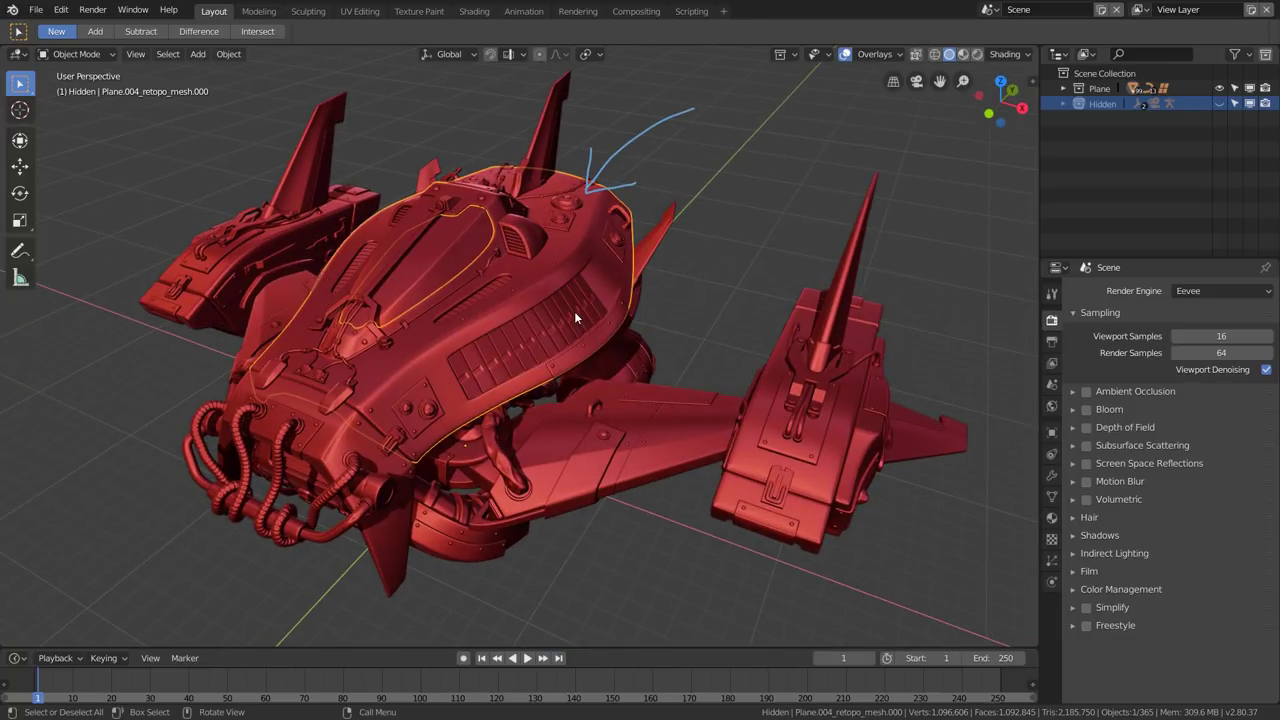
Turn off Annotations in the viewport overlays to hide the blue arrow.
left_click(890, 57)
left_click(876, 54)
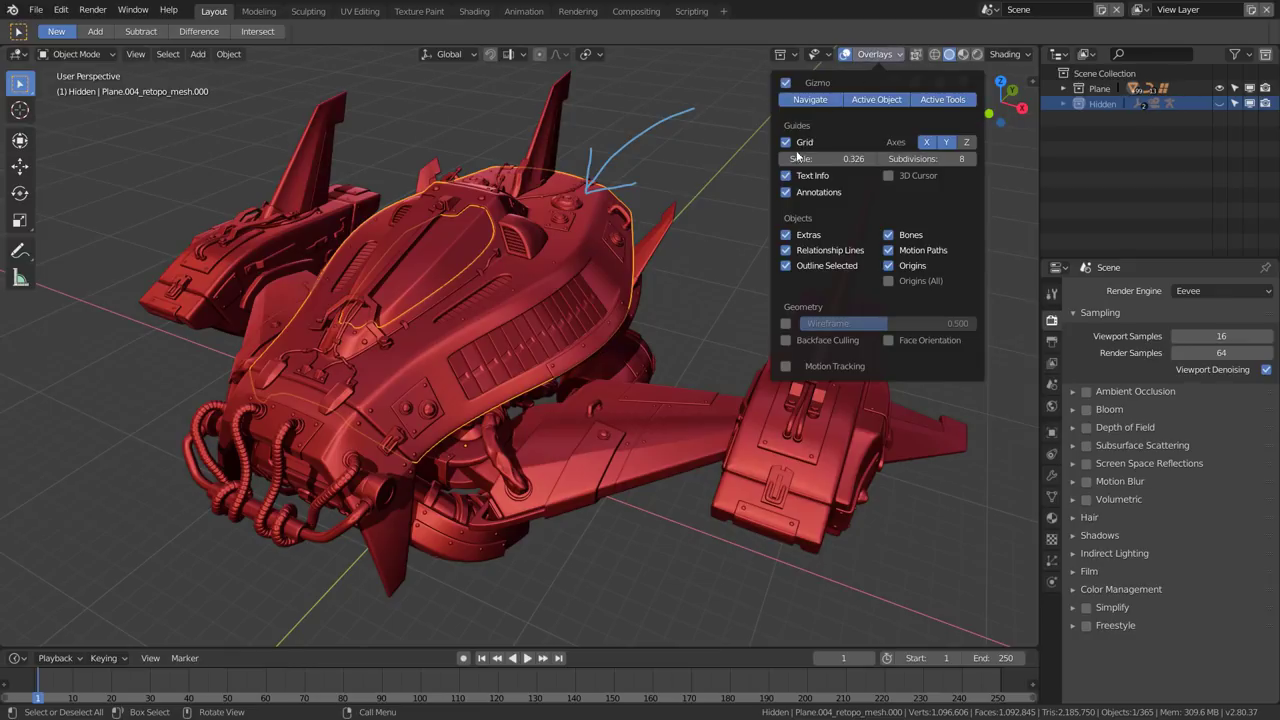
left_click(786, 193)
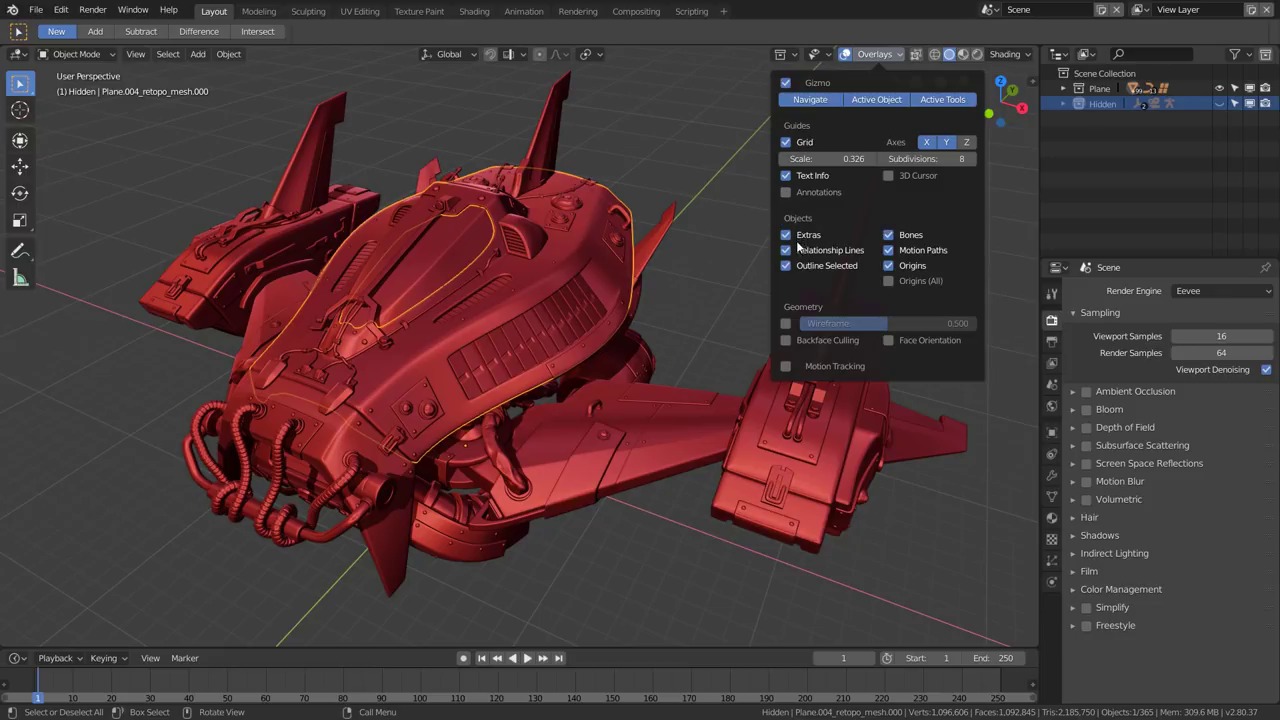
Make the Hidden collection visible, revealing the grey spikes and the camera.
left_click(1219, 103)
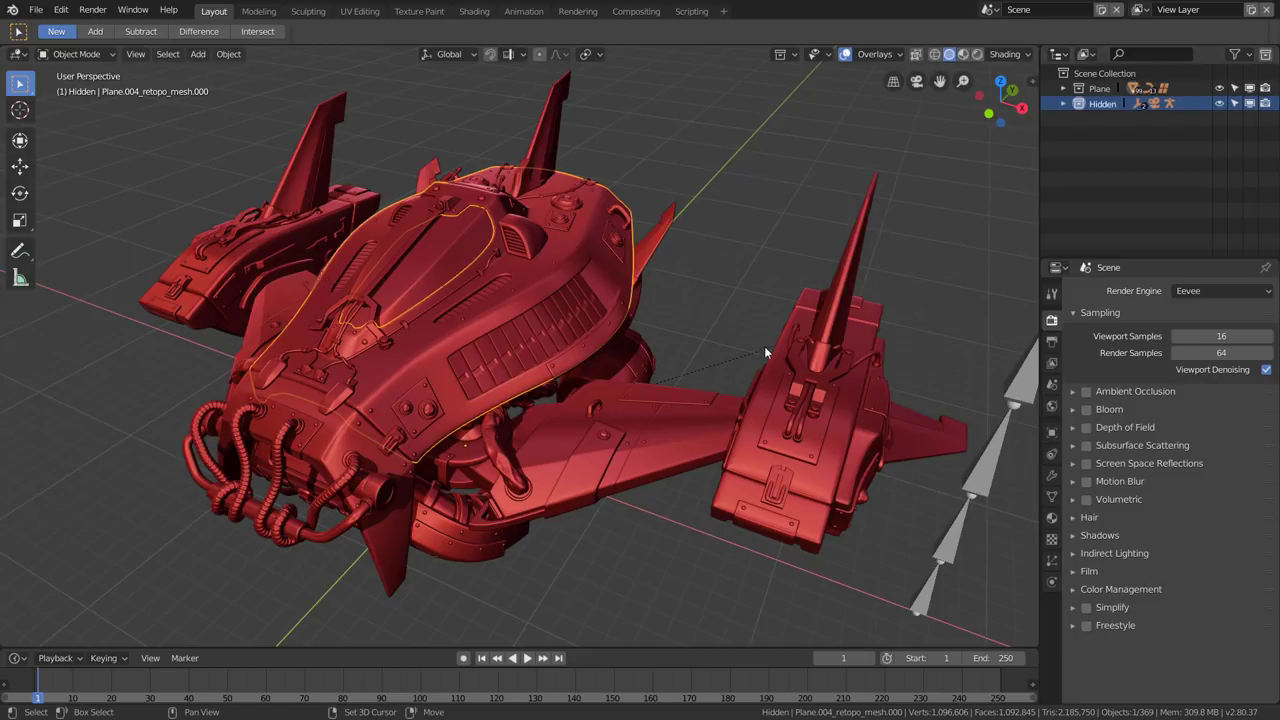
mouse_move(764, 346)
middle_mouse_down()
mouse_move(668, 285)
mouse_move(677, 269)
mouse_move(718, 330)
mouse_move(676, 365)
mouse_move(683, 320)
mouse_move(483, 497)
mouse_move(631, 417)
mouse_move(700, 398)
middle_mouse_up()
left_click(897, 55)
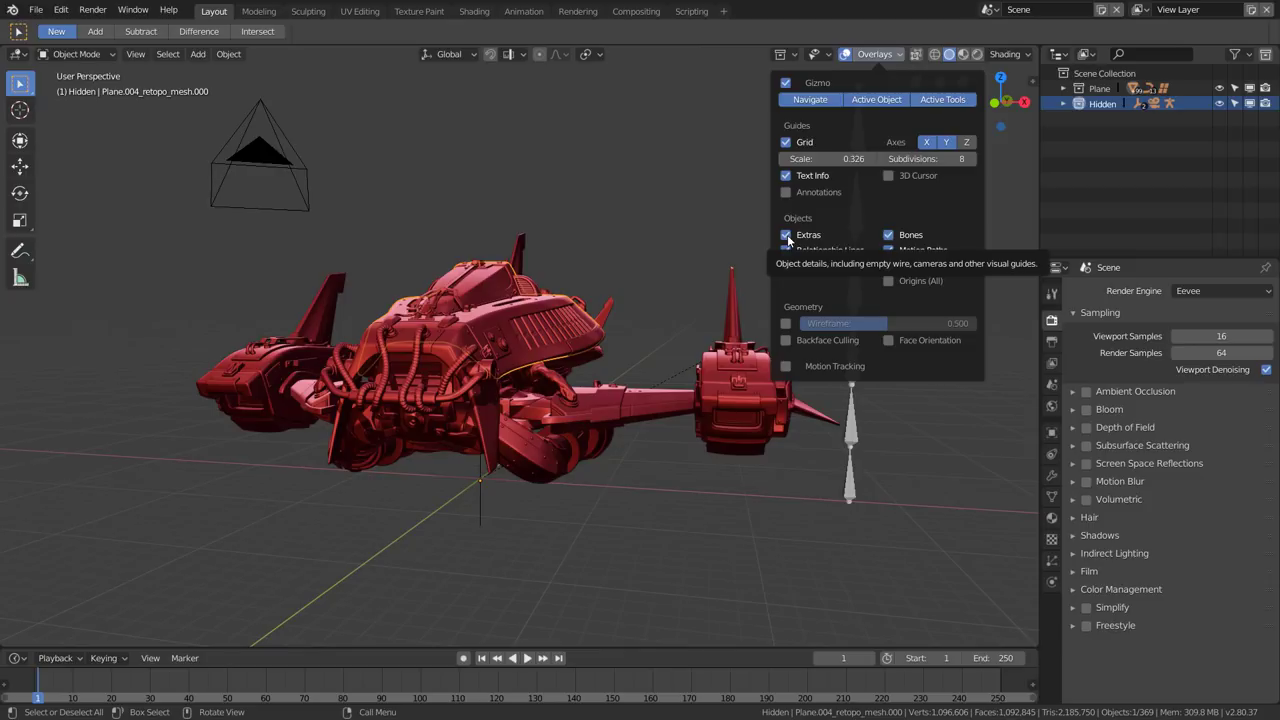
Toggle the Extras overlay off and on to compare the camera's display.
left_click(786, 236)
left_click(786, 236)
left_click(786, 236)
left_click(786, 236)
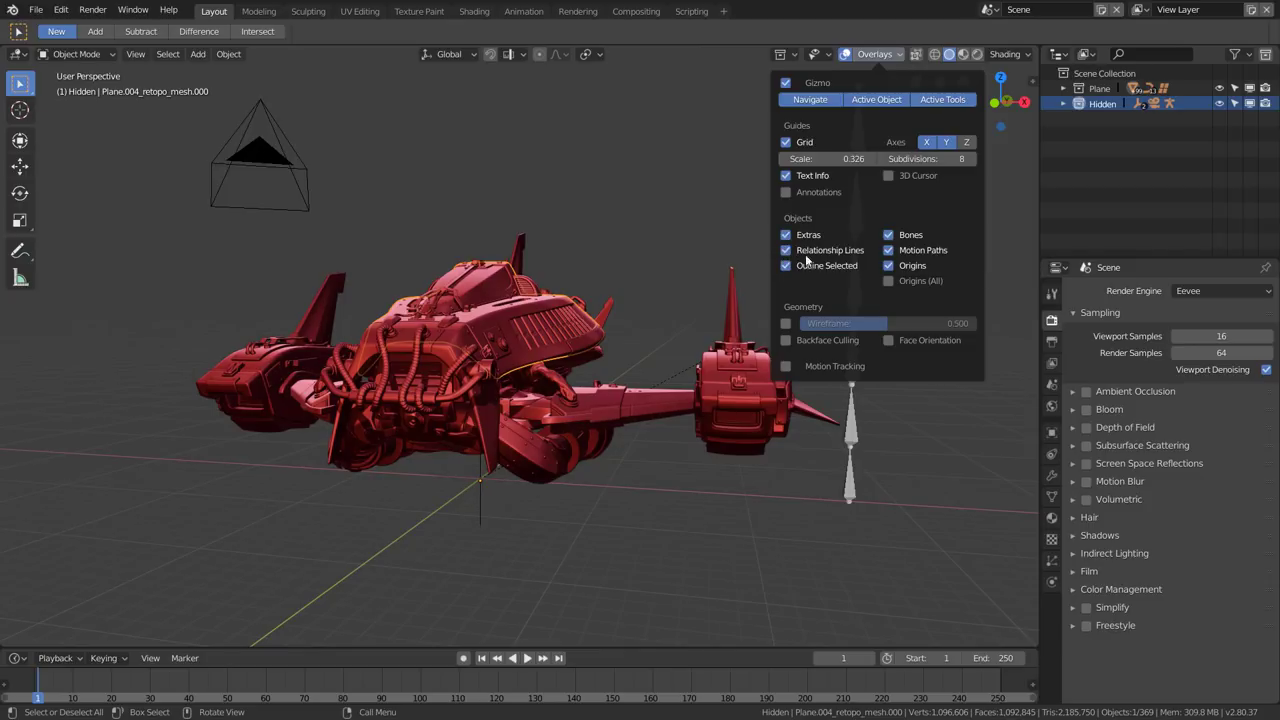
scroll(605, 428, "up", 3)
scroll(754, 334, "up", 2)
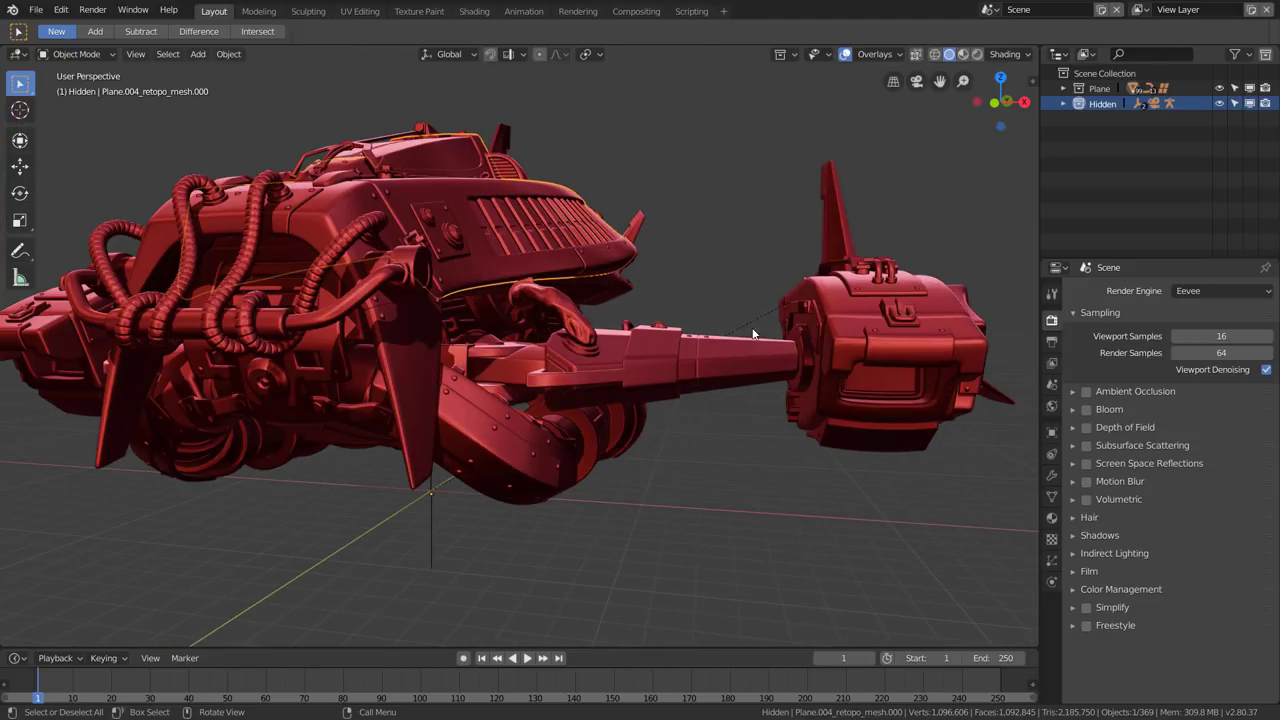
Select the fin above the cannon and try moving it upward, cancelling both moves.
right_click(436, 497)
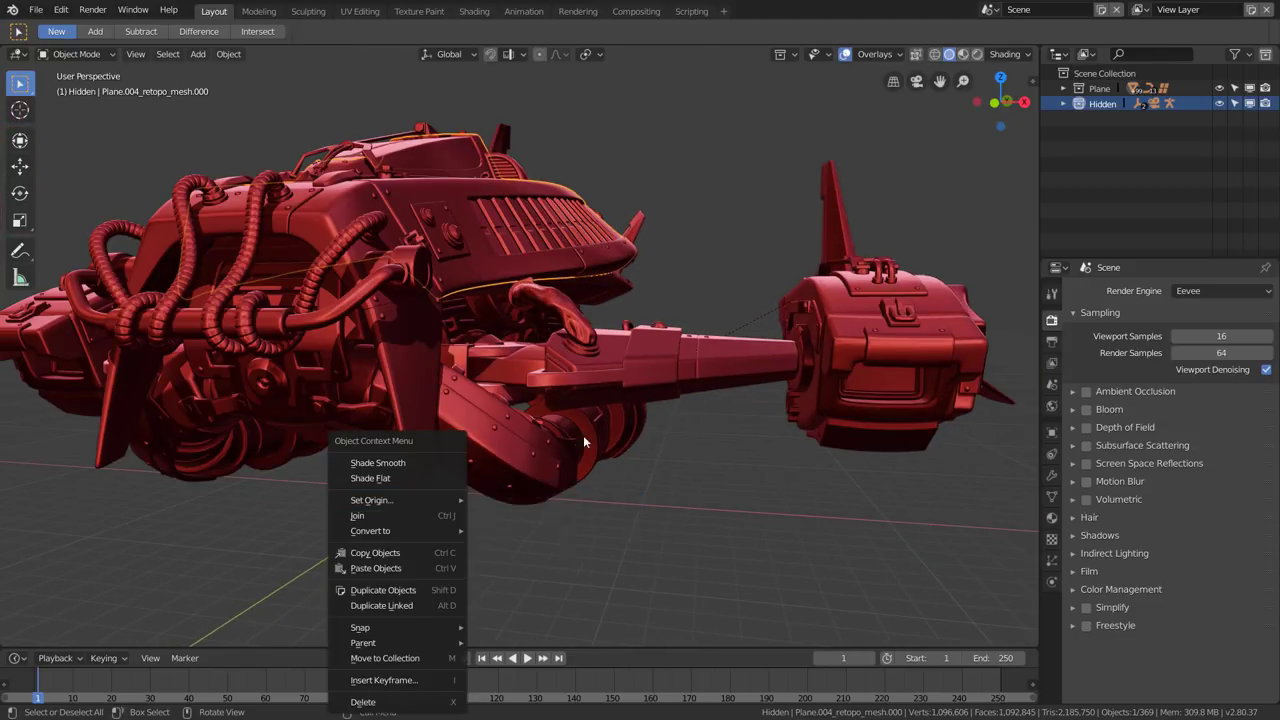
left_click(840, 236)
key("g")
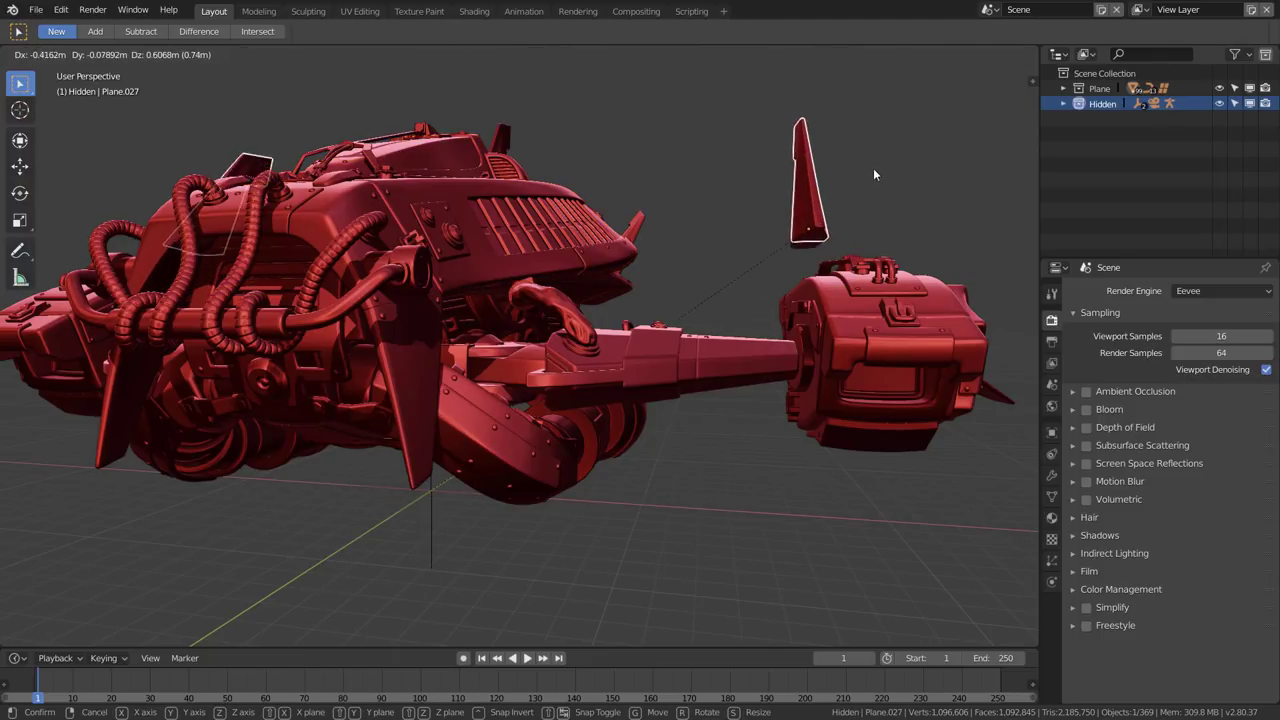
right_click(879, 125)
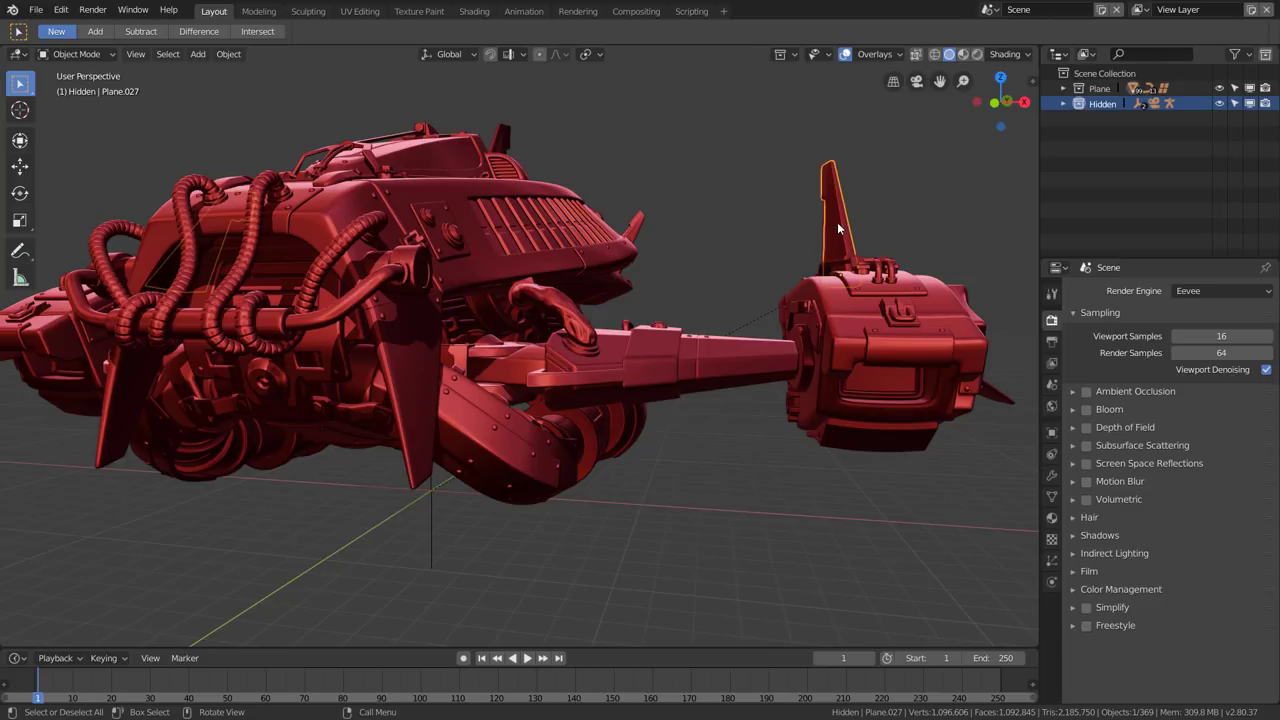
key("g")
right_click(516, 504)
Look down on the ship and select its main hull, outlined in orange.
left_click(897, 54)
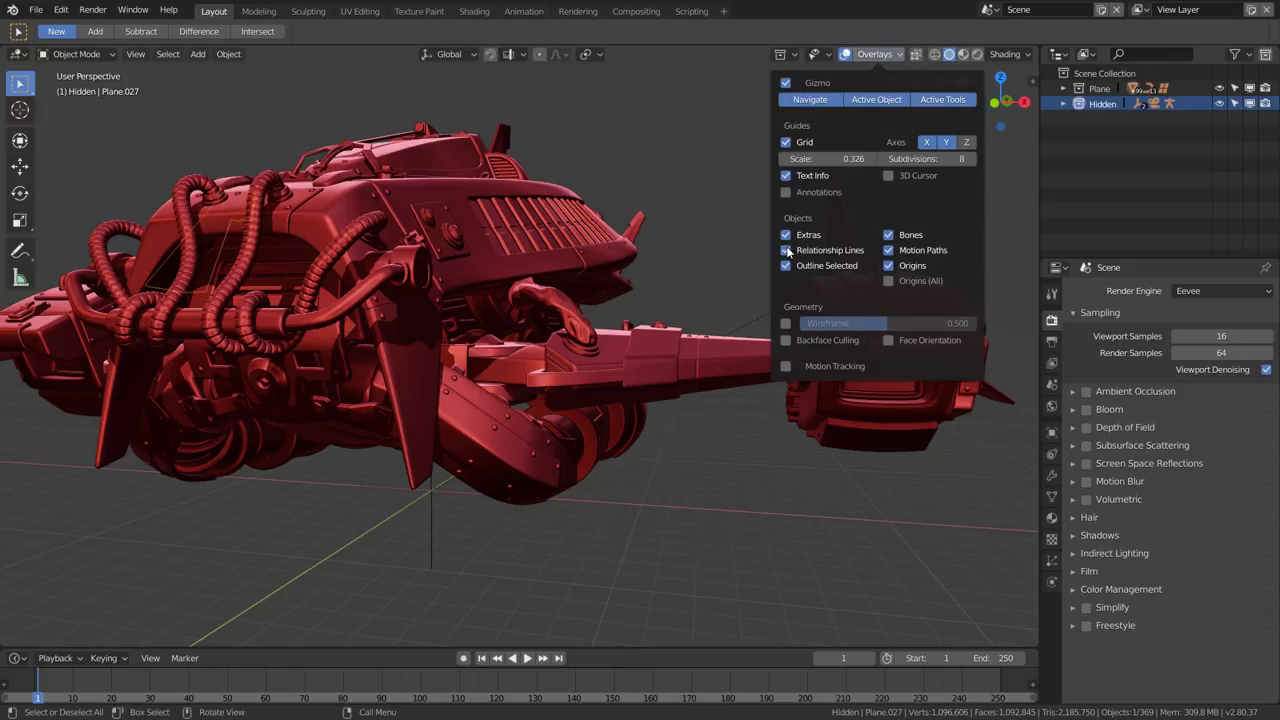
mouse_move(520, 164)
middle_mouse_down()
mouse_move(552, 182)
mouse_move(571, 228)
middle_mouse_up()
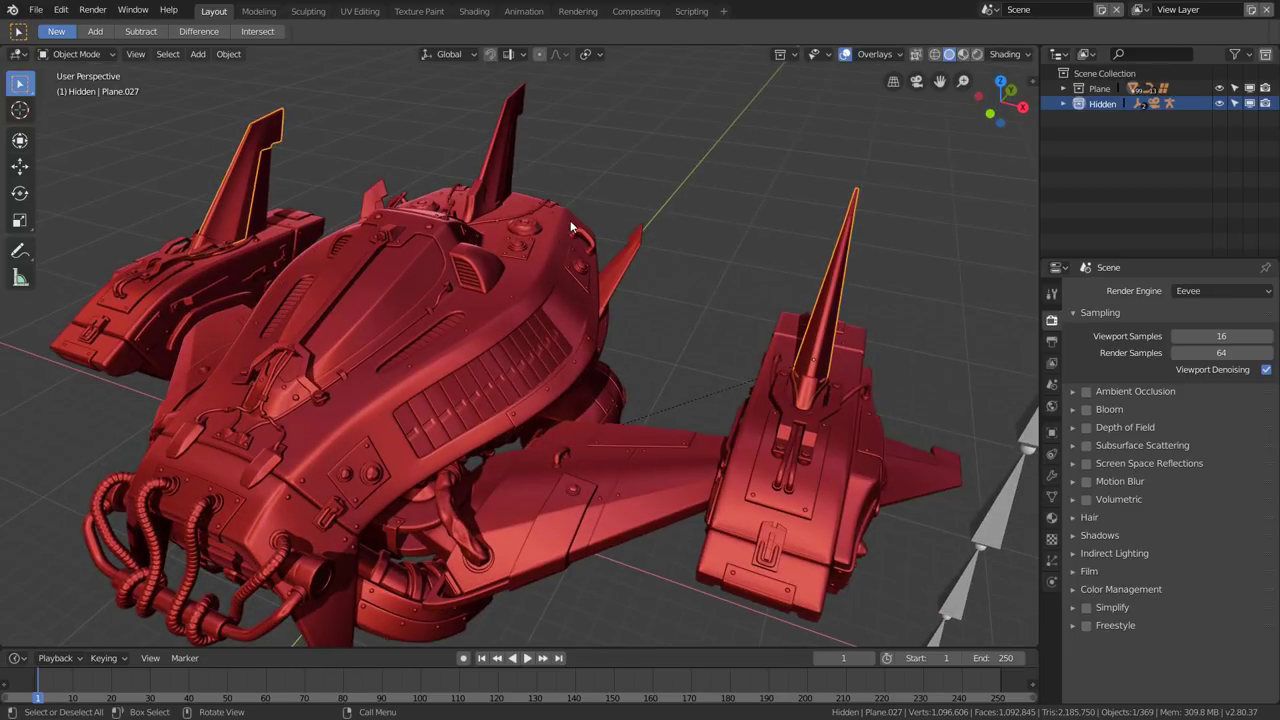
left_click(571, 228)
scroll(562, 228, "up", 2)
scroll(562, 228, "up", 1)
left_click(866, 56)
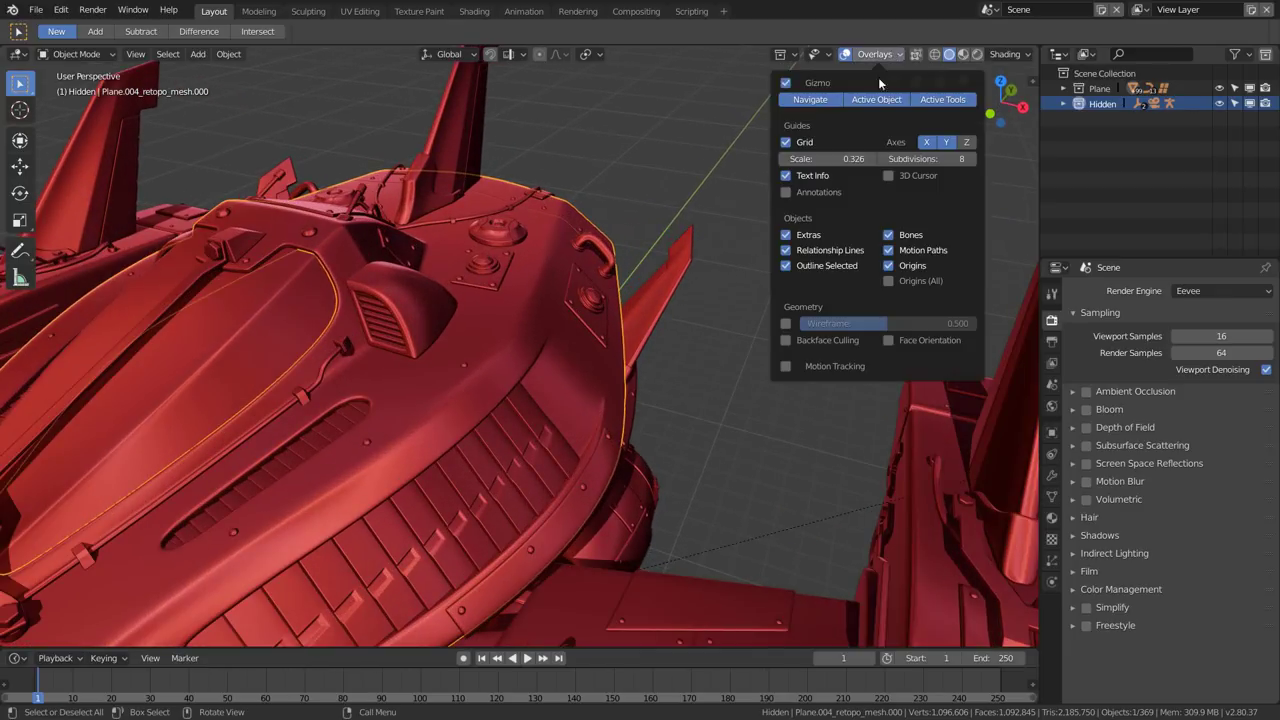
left_click(786, 266)
left_click(785, 266)
left_click(785, 266)
left_click(785, 267)
left_click(785, 268)
scroll(700, 410, "down", 3)
scroll(712, 425, "down", 2)
scroll(728, 425, "down", 2)
scroll(731, 430, "down", 2)
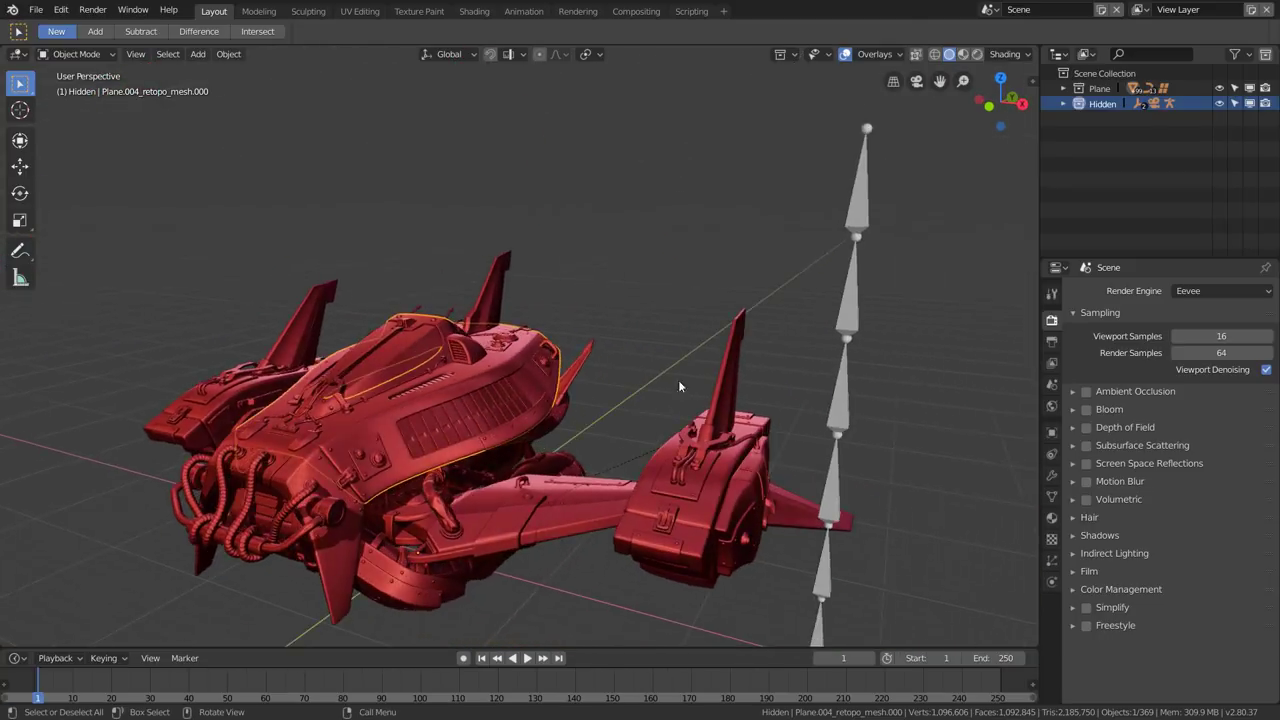
left_click(877, 55)
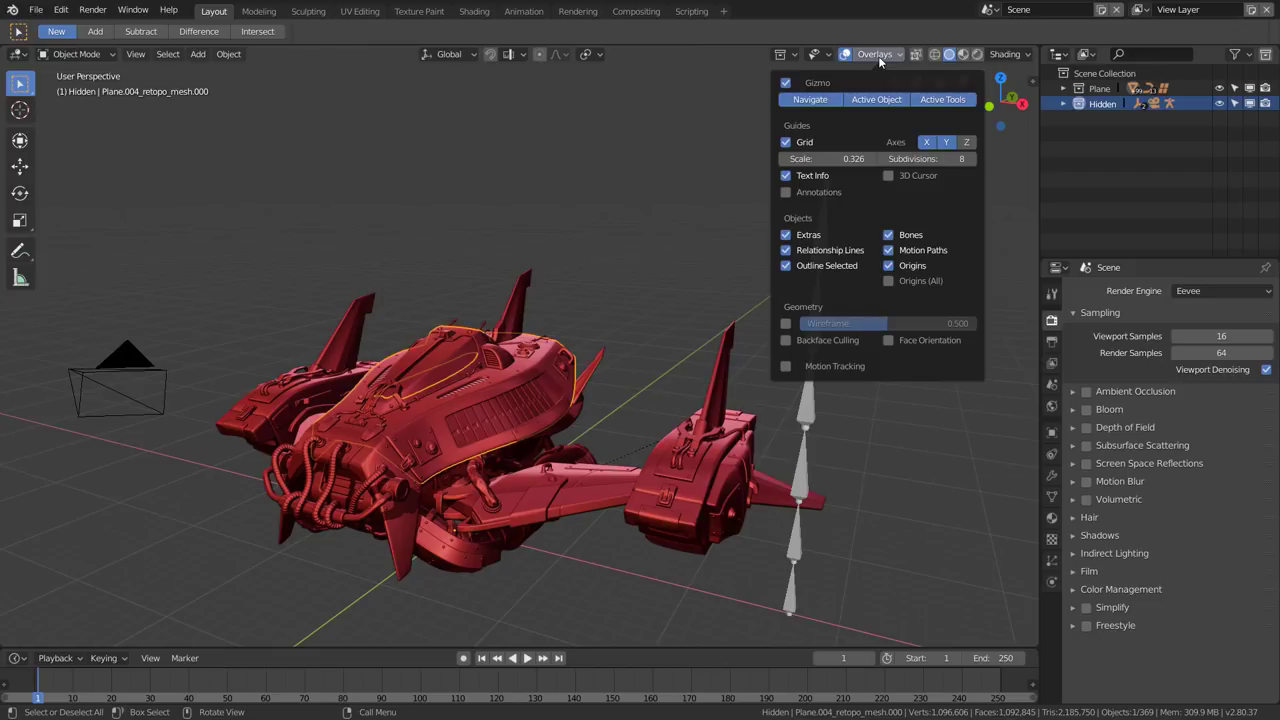
left_click(896, 238)
left_click(896, 238)
middle_click_drag(526, 406, 524, 327)
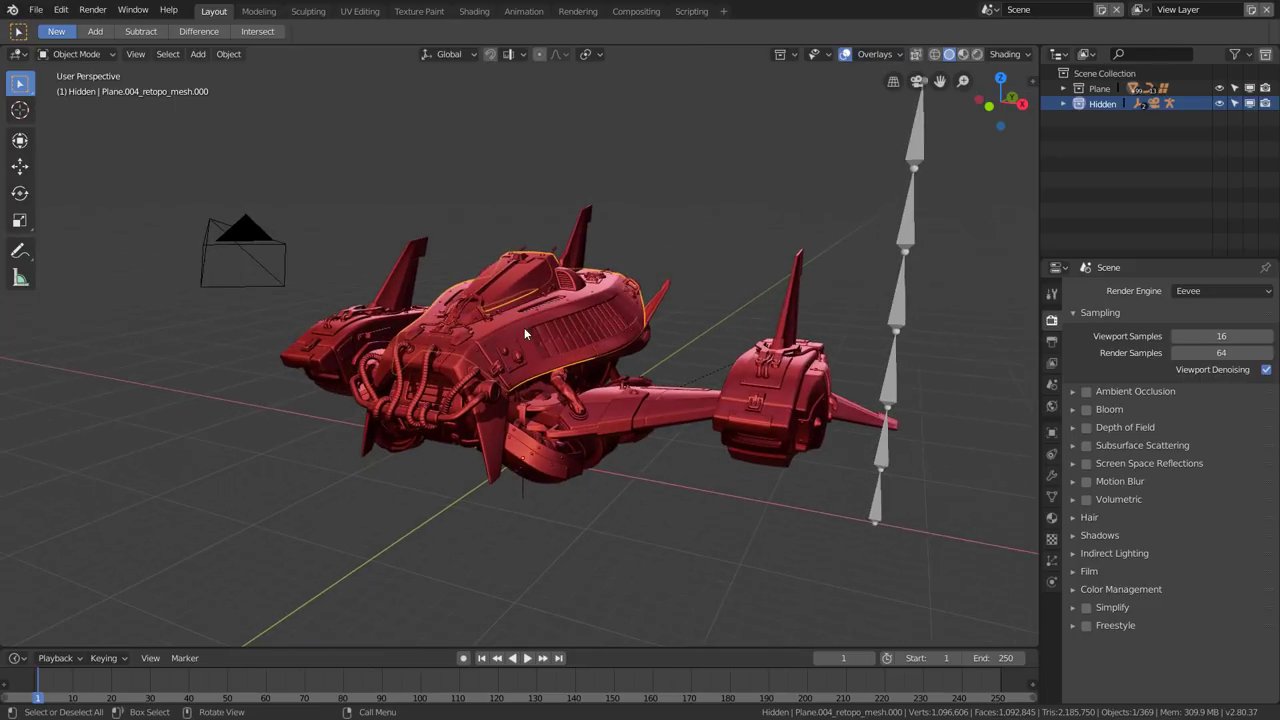
scroll(524, 330, "up", 3)
scroll(580, 340, "up", 2)
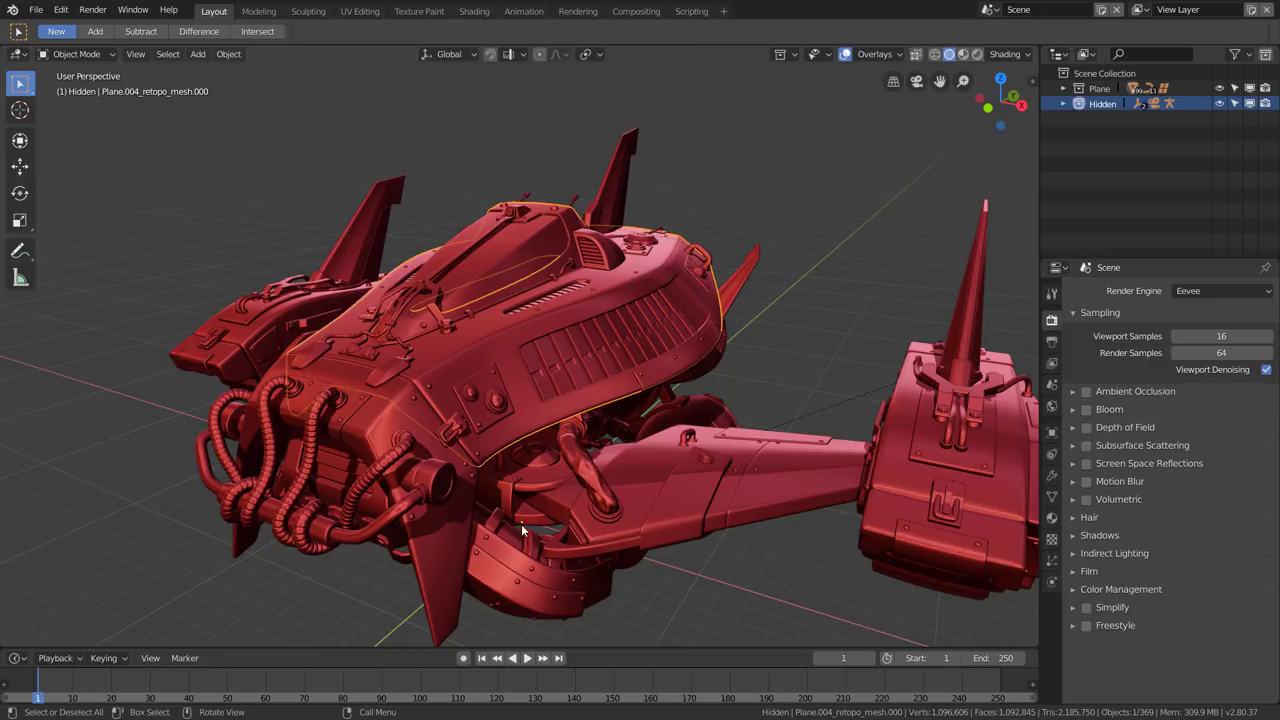
middle_click_drag(521, 524, 524, 515)
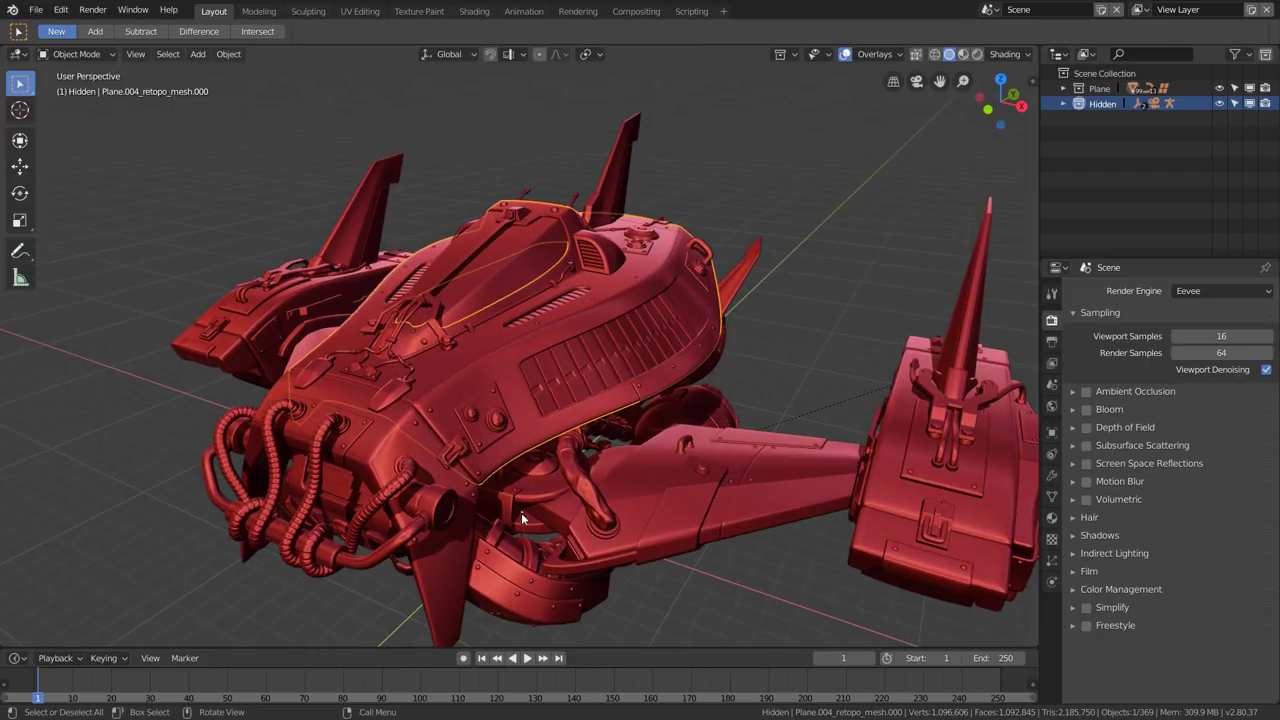
left_click(876, 54)
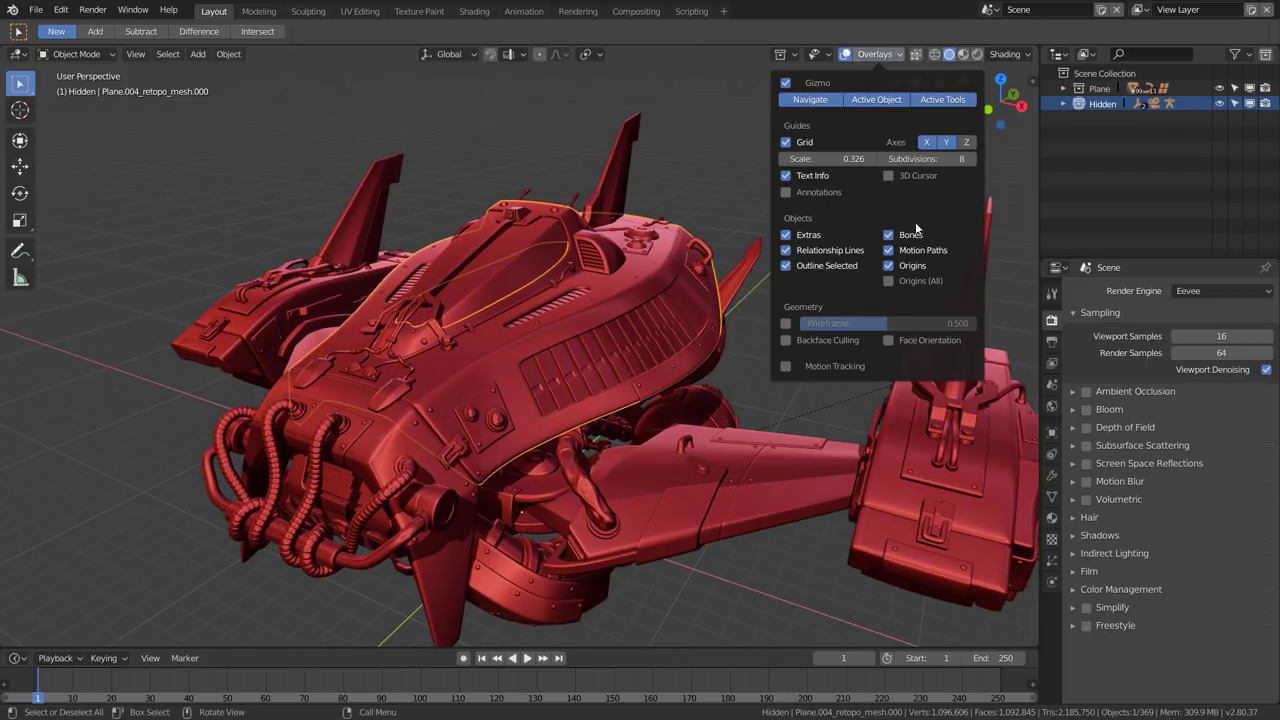
left_click(888, 282)
left_click(886, 283)
Enable the Wireframe overlay and raise its strength to 1.000.
middle_click_drag(522, 369, 504, 361)
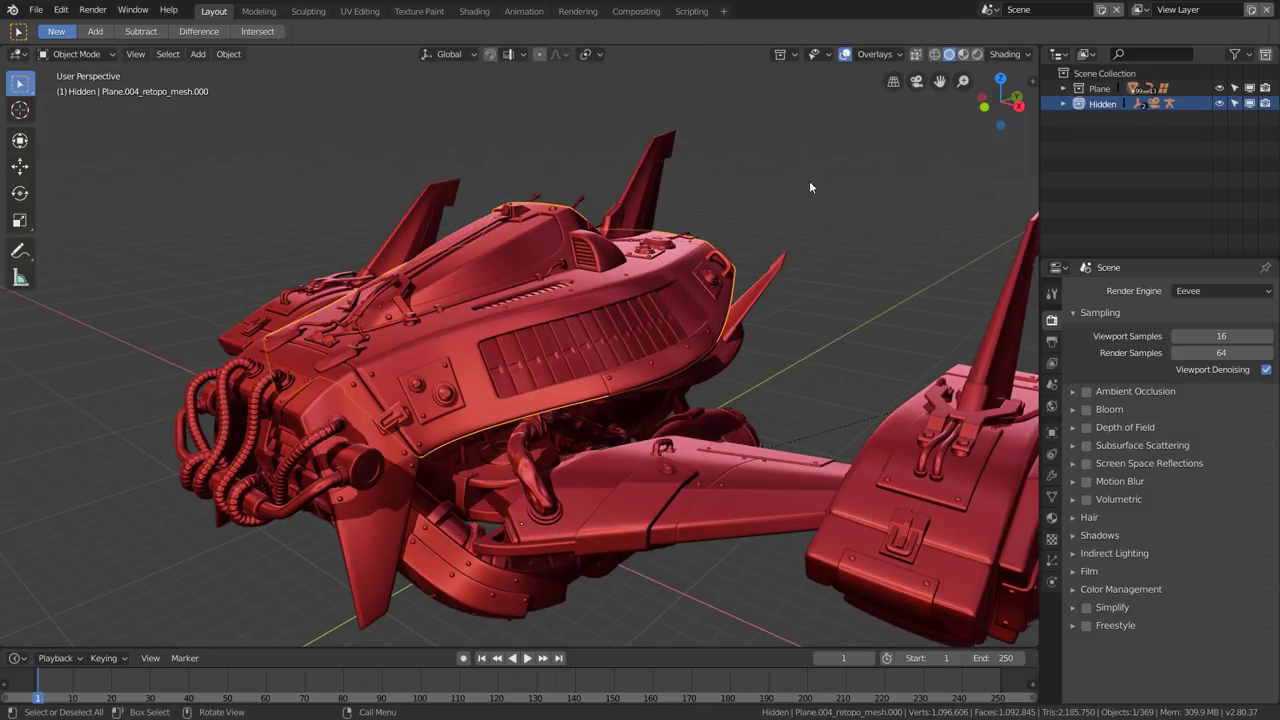
left_click(873, 55)
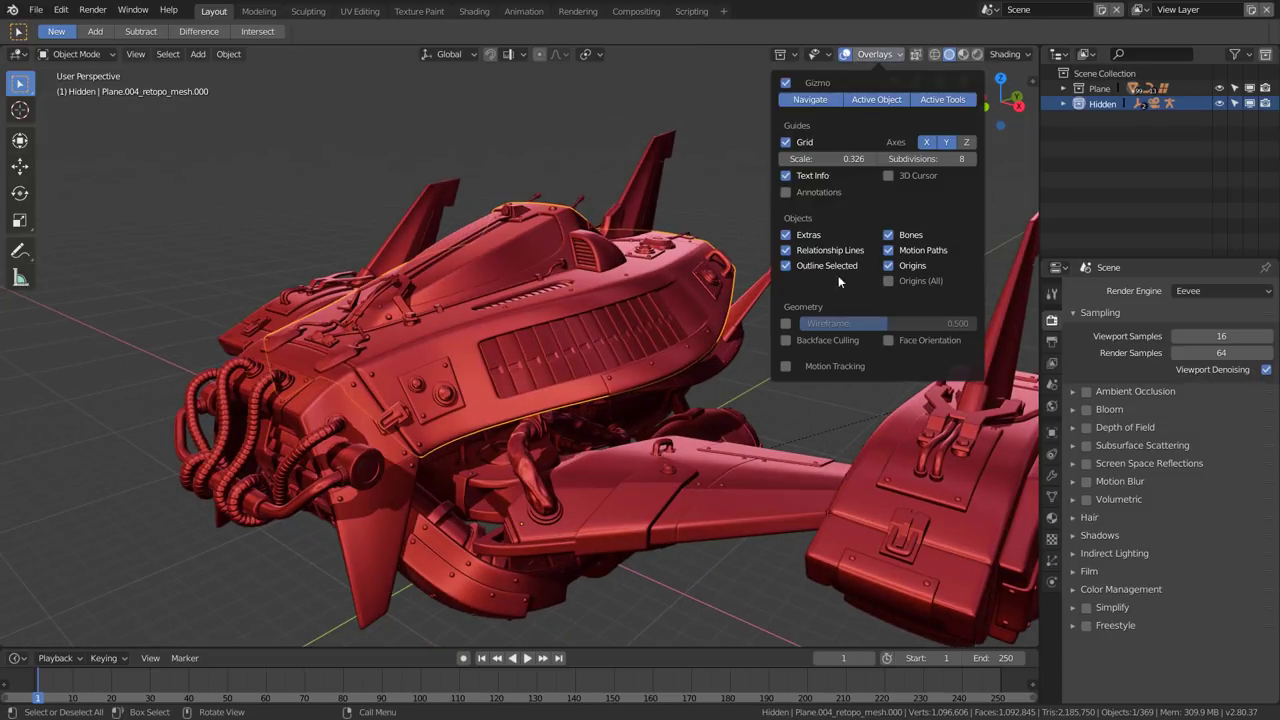
left_click(785, 323)
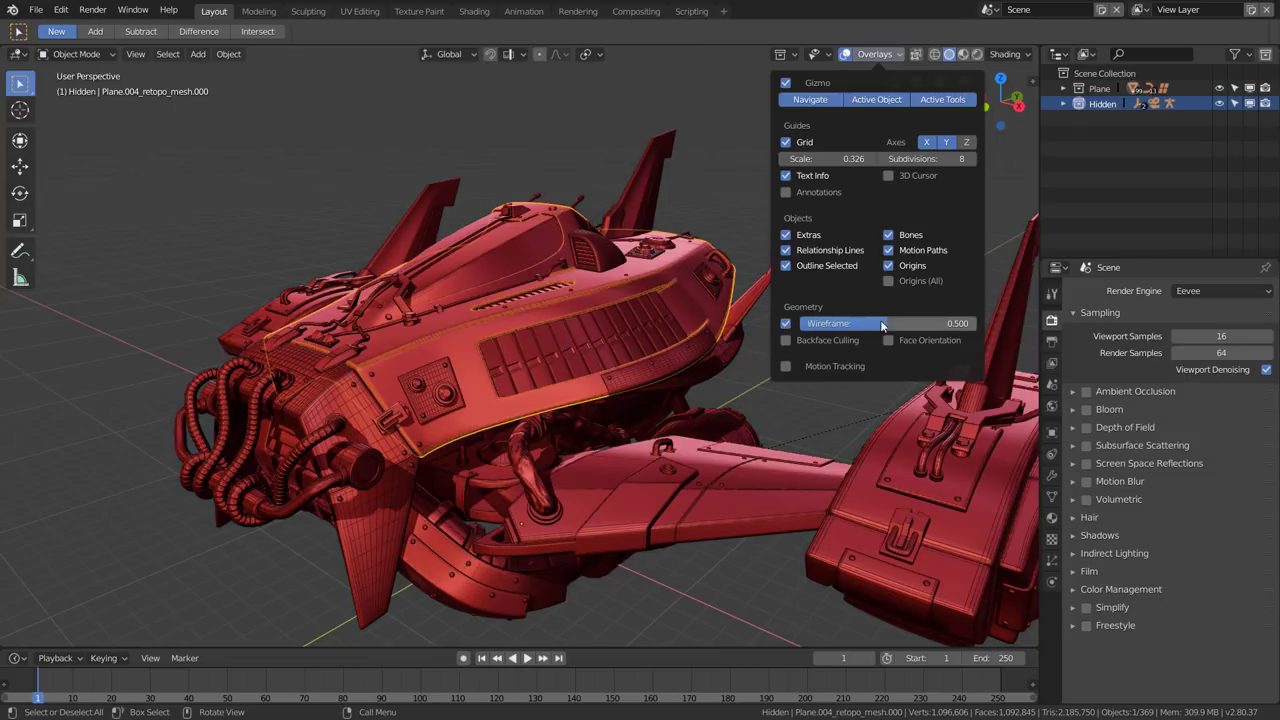
mouse_move(887, 323)
left_mouse_down()
mouse_move(928, 340)
mouse_move(1024, 333)
mouse_move(707, 349)
mouse_move(858, 345)
left_mouse_up()
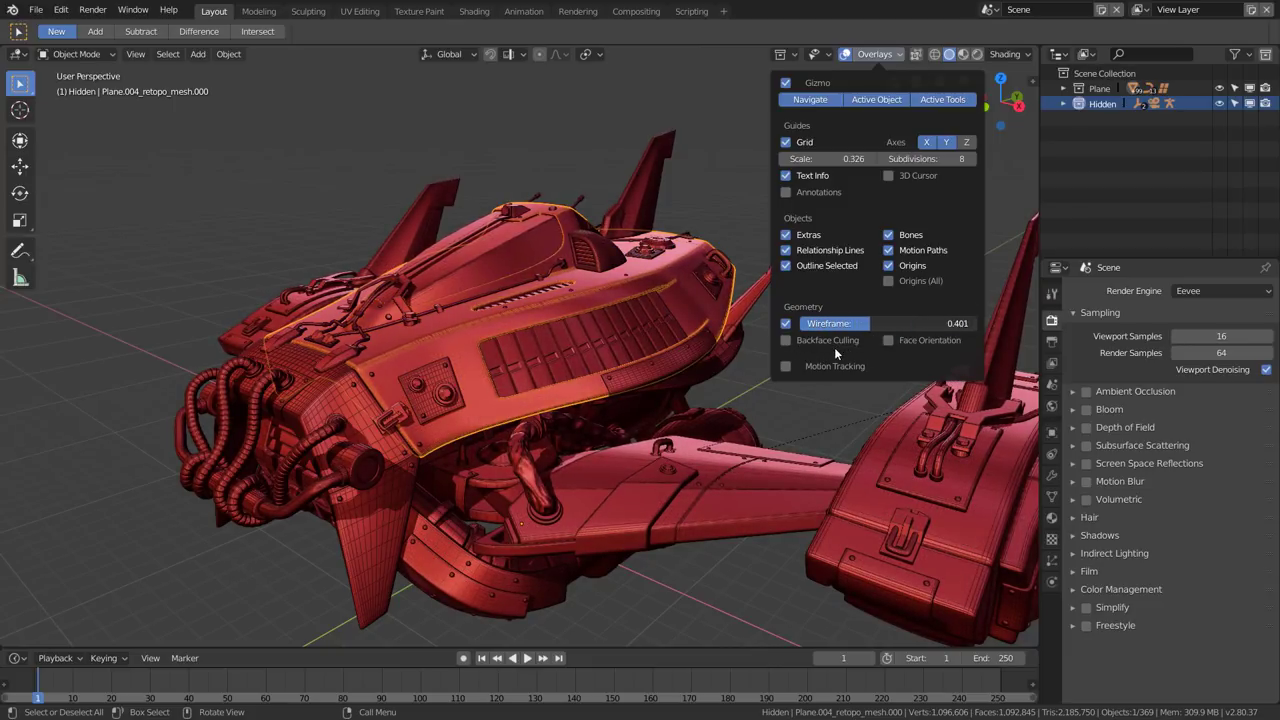
left_click_drag(890, 323, 930, 336)
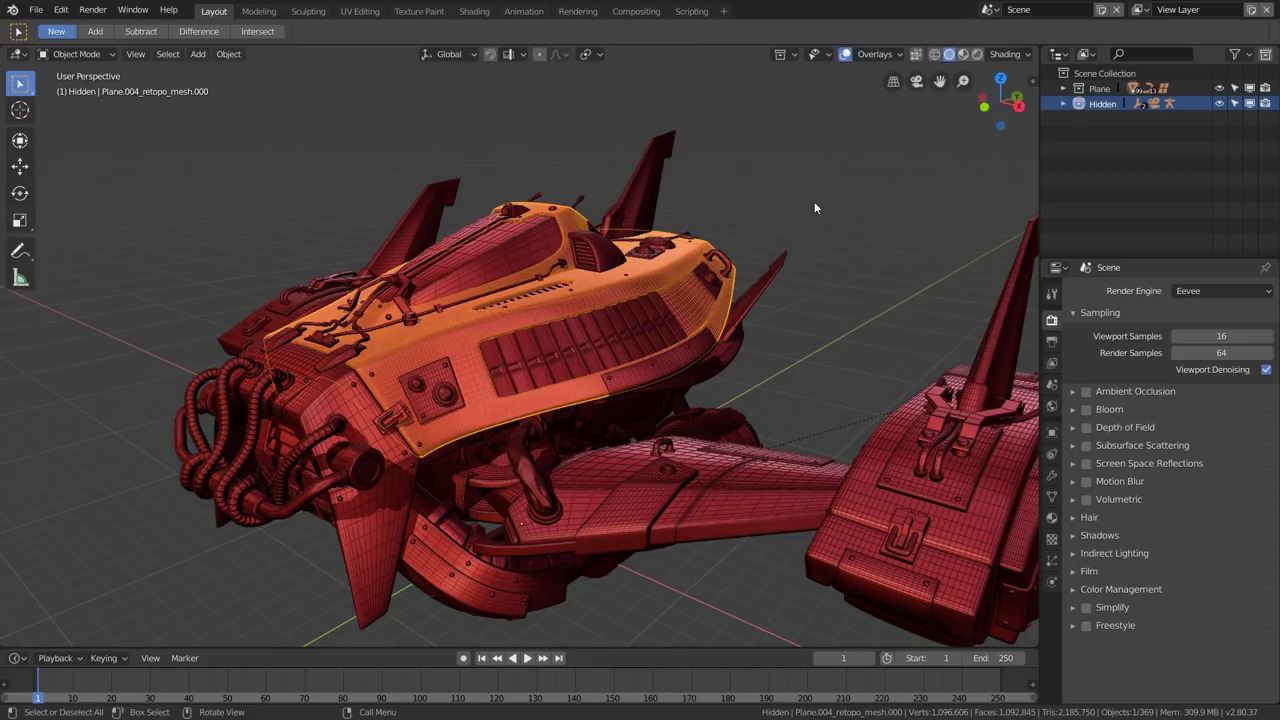
Toggle the Wireframe overlay off and on several times, leaving it on.
left_click(875, 54)
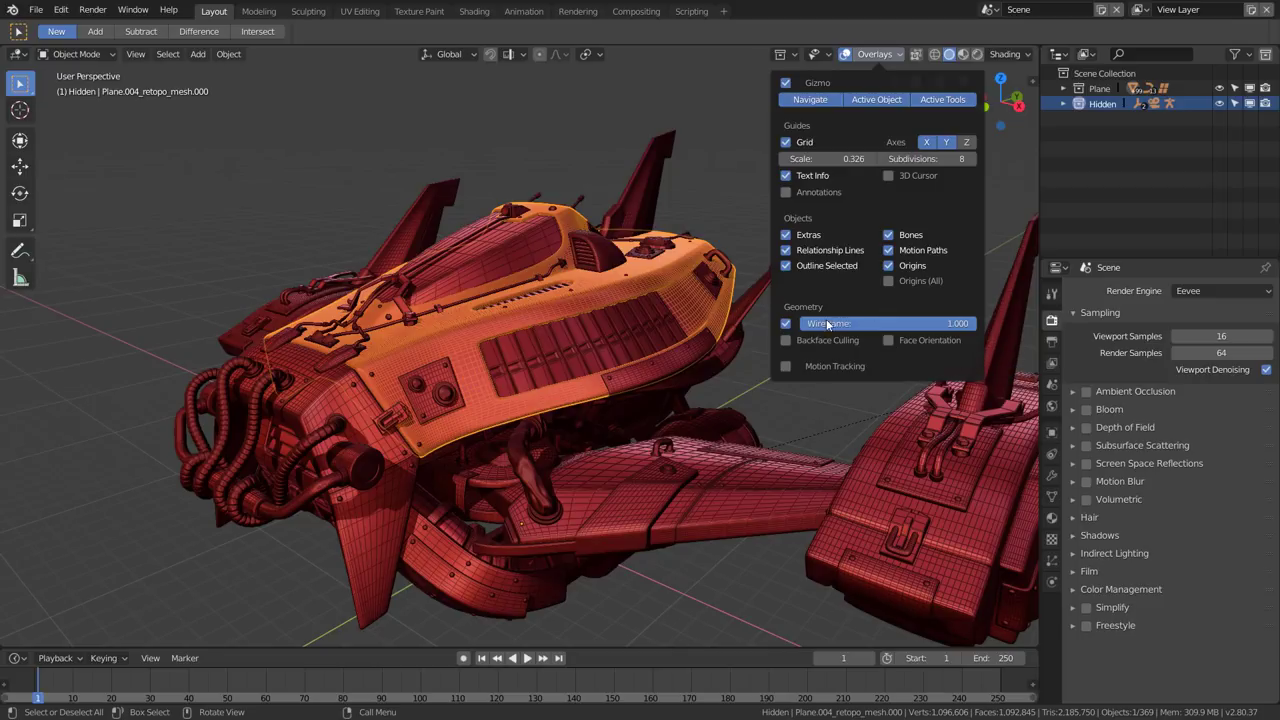
left_click(788, 324)
left_click(788, 324)
left_click(788, 324)
left_click(788, 324)
left_click(788, 324)
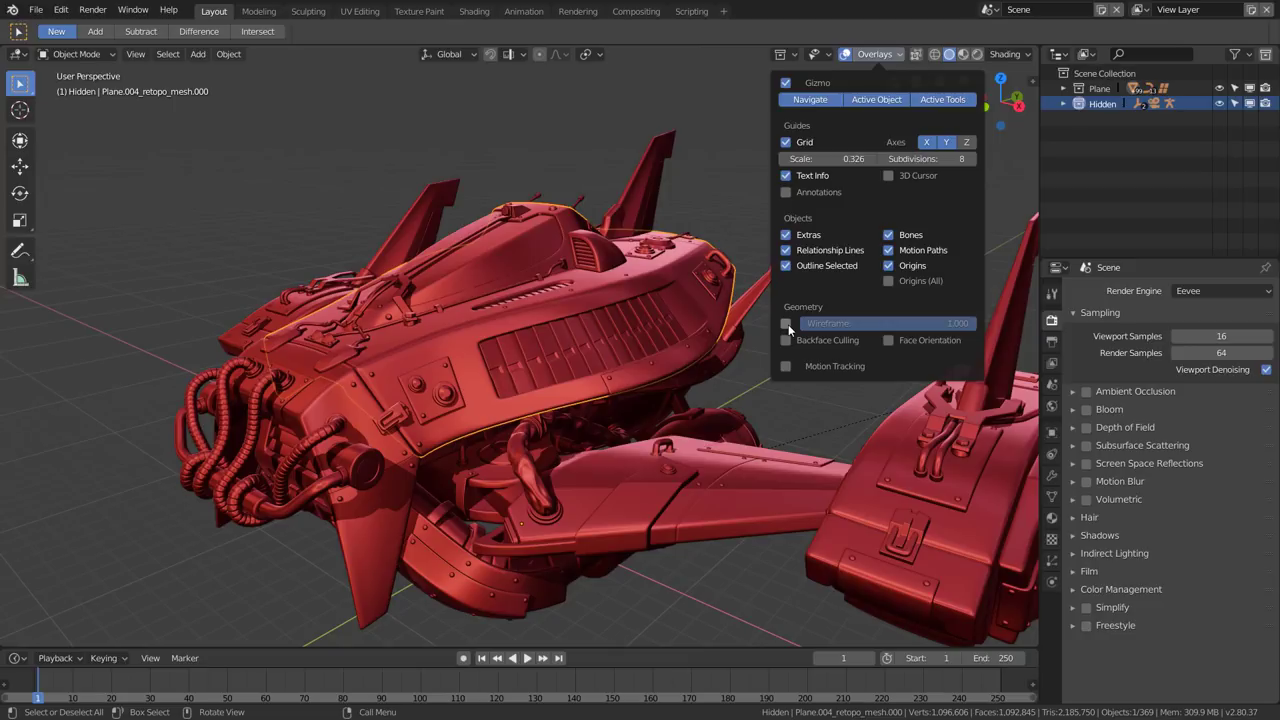
left_click(786, 324)
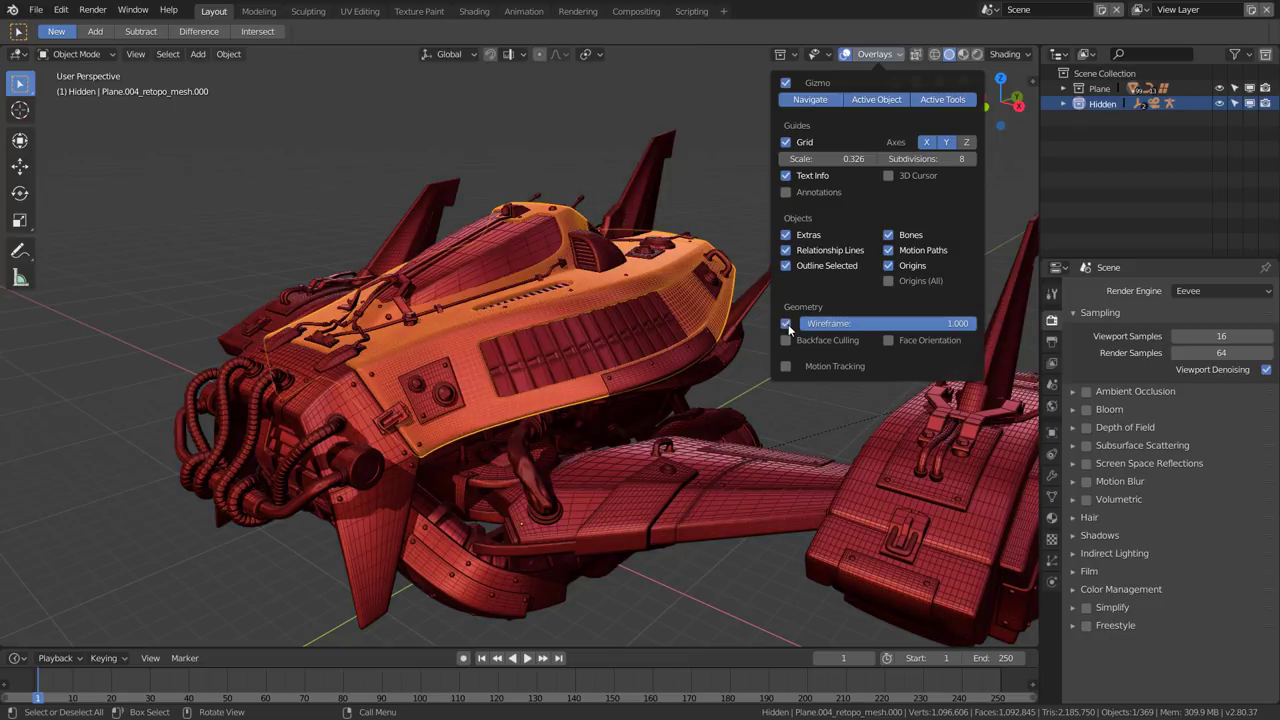
Reselect the hull and switch the Motion Tracking overlay on, then off again.
middle_click_drag(678, 327, 671, 346)
key("alt+a")
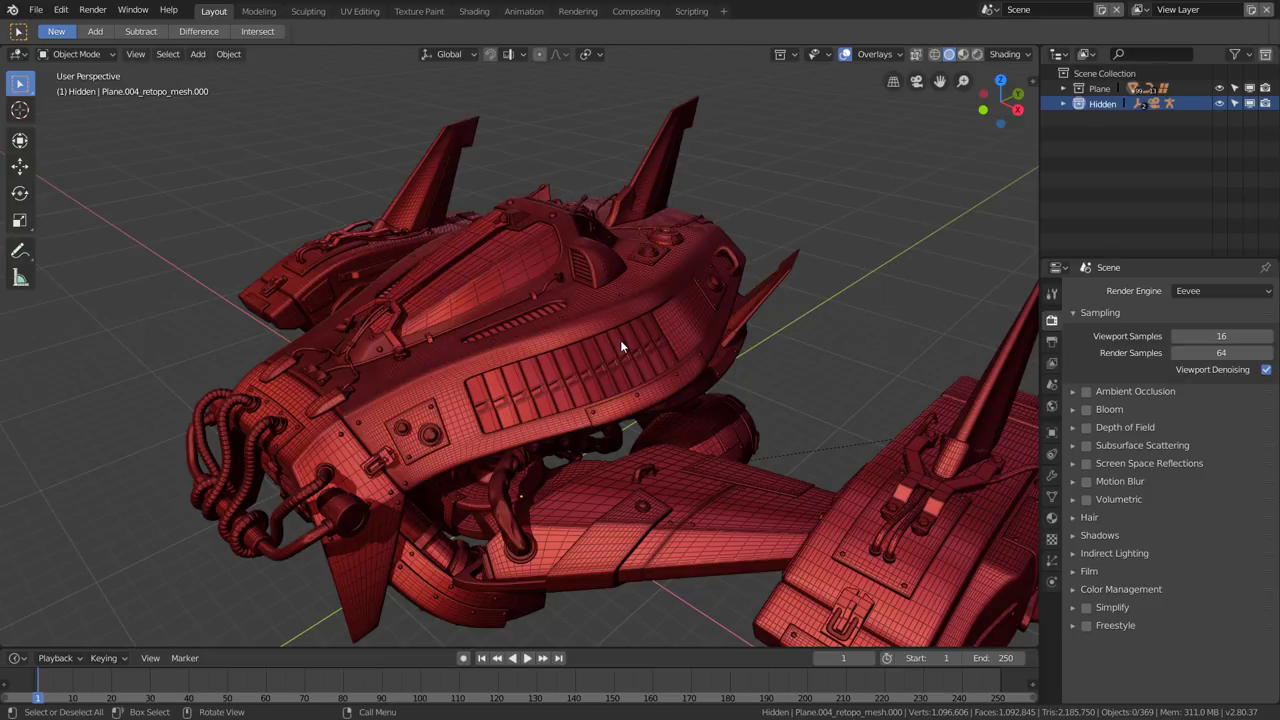
scroll(620, 346, "up", 3)
left_click(697, 266)
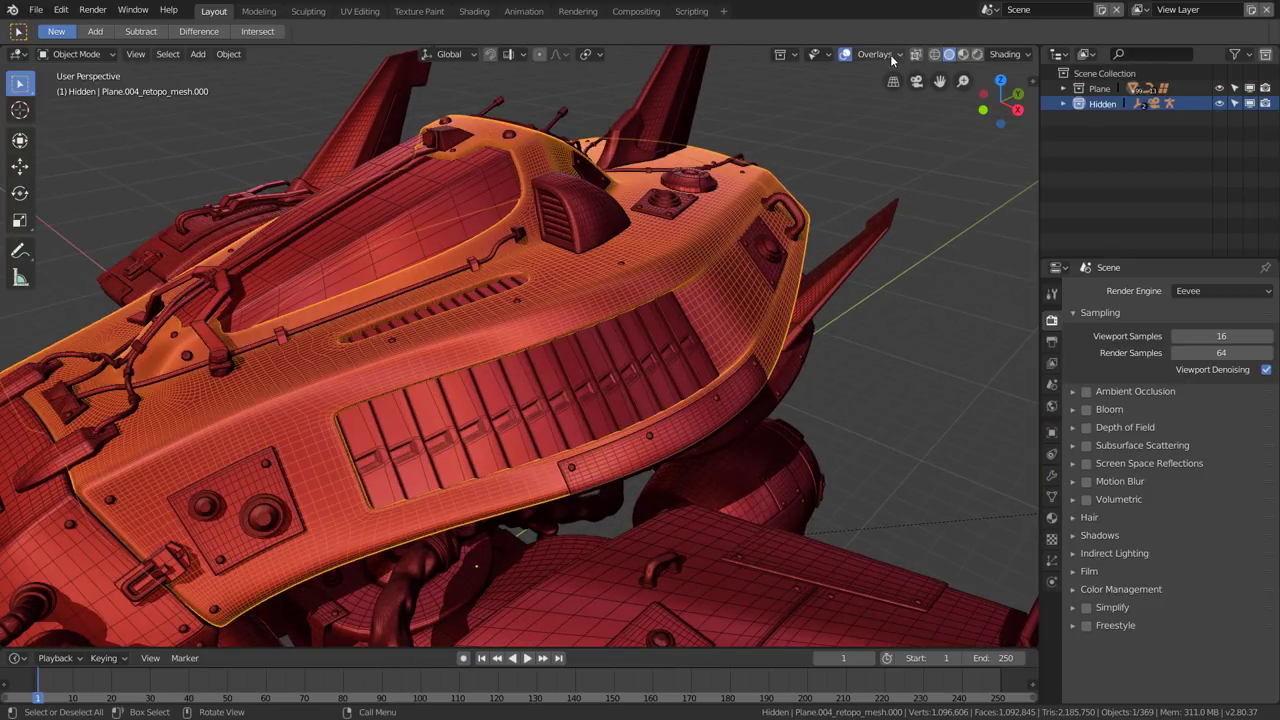
left_click(892, 58)
left_click(786, 366)
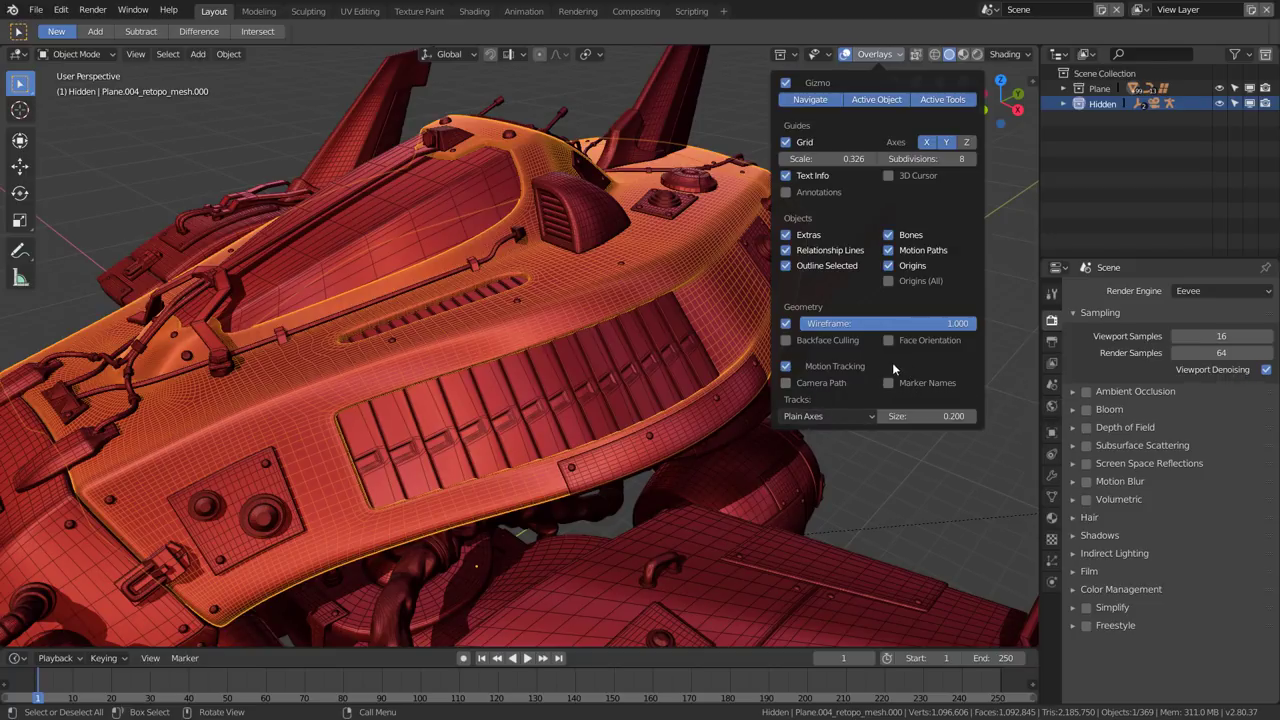
left_click(786, 367)
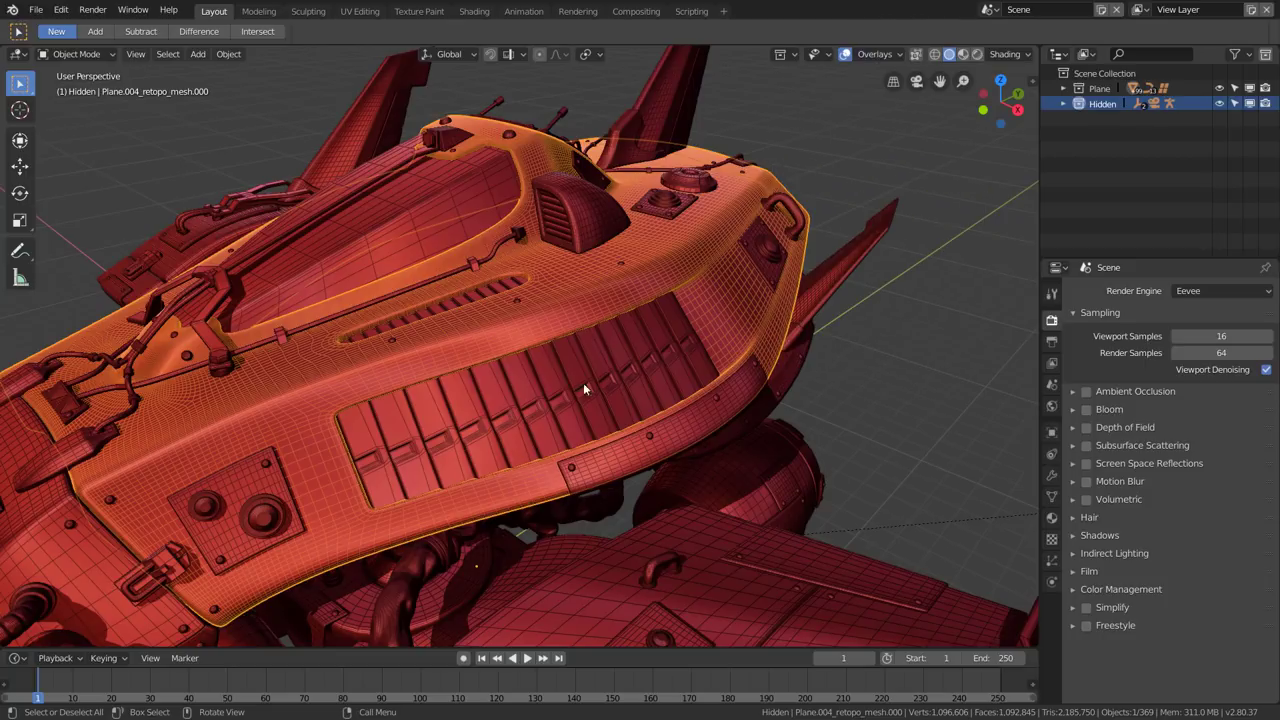
scroll(636, 384, "down", 3)
scroll(636, 384, "up", 3)
key("Tab")
scroll(666, 326, "up", 2)
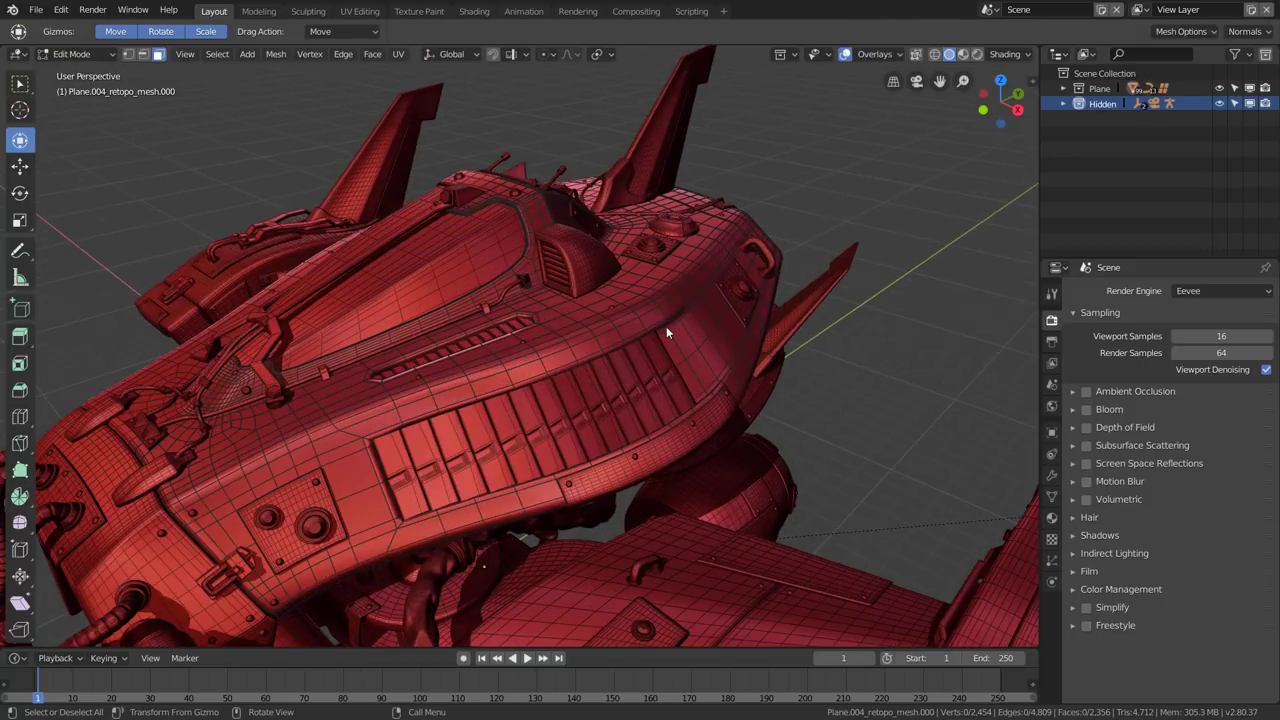
left_click(869, 56)
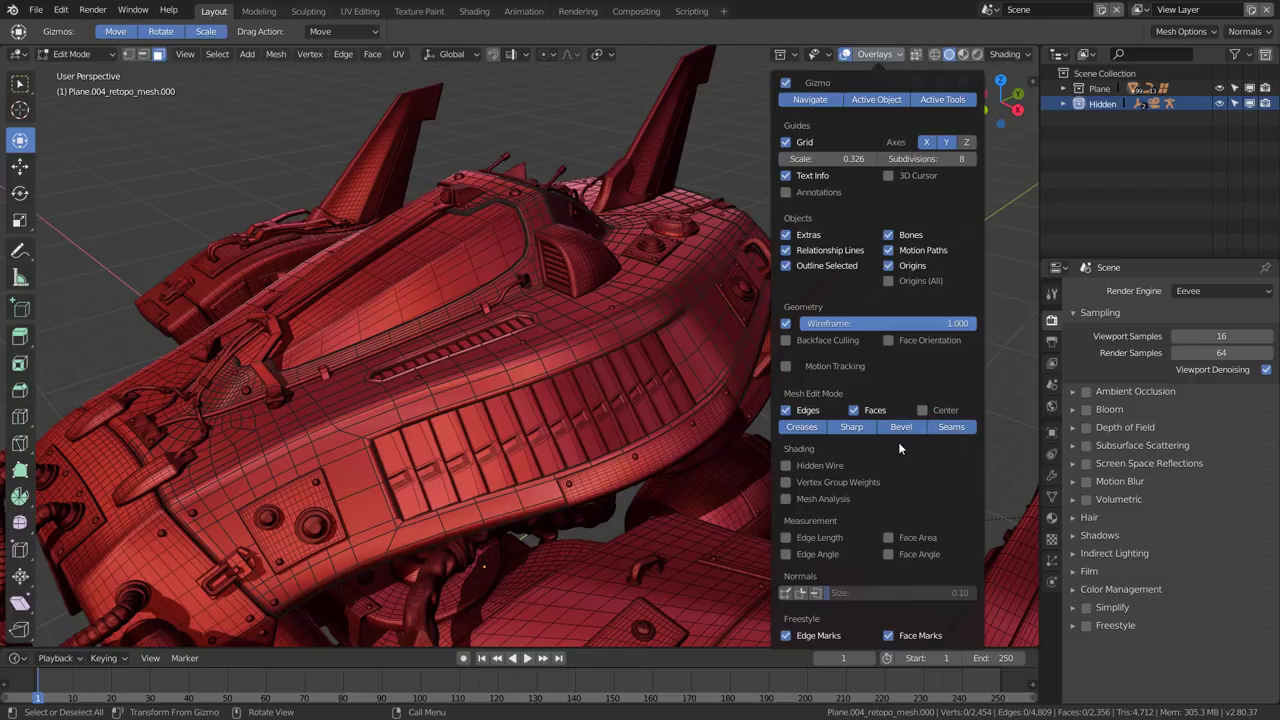
left_click(922, 411)
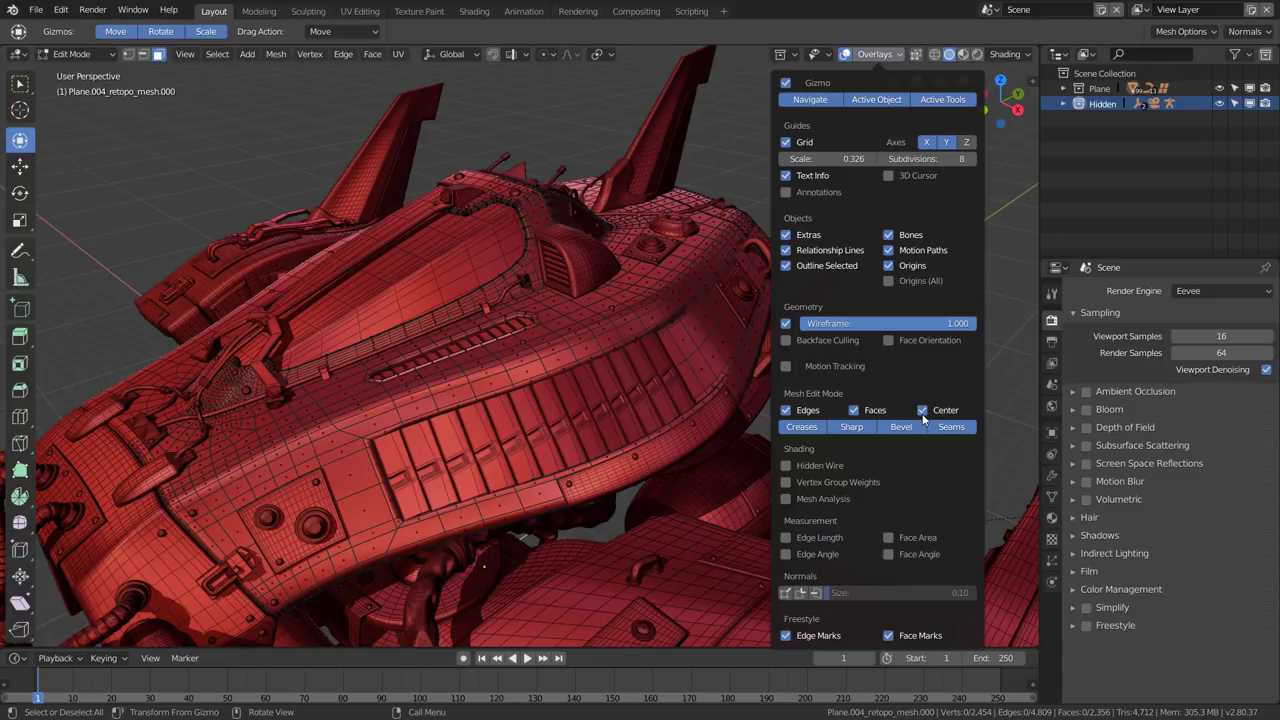
left_click(922, 411)
left_click(922, 411)
middle_click_drag(538, 443, 455, 376)
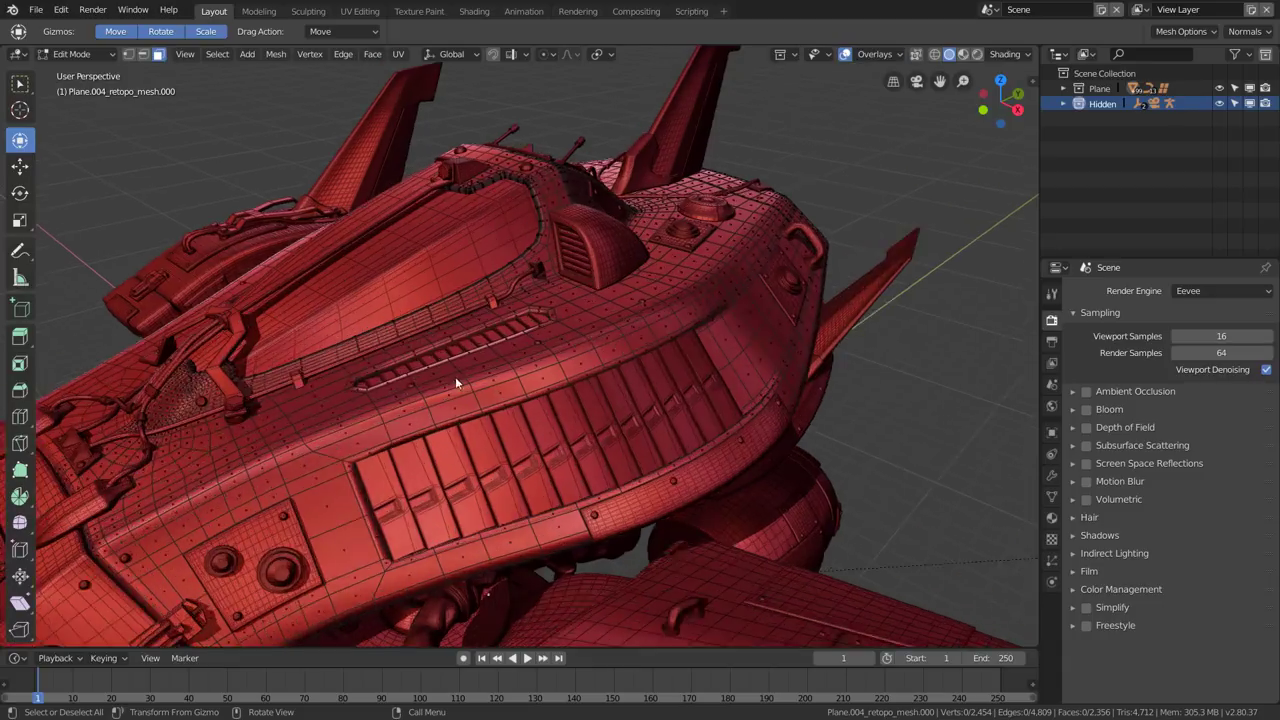
scroll(536, 406, "up", 3)
left_click(563, 405)
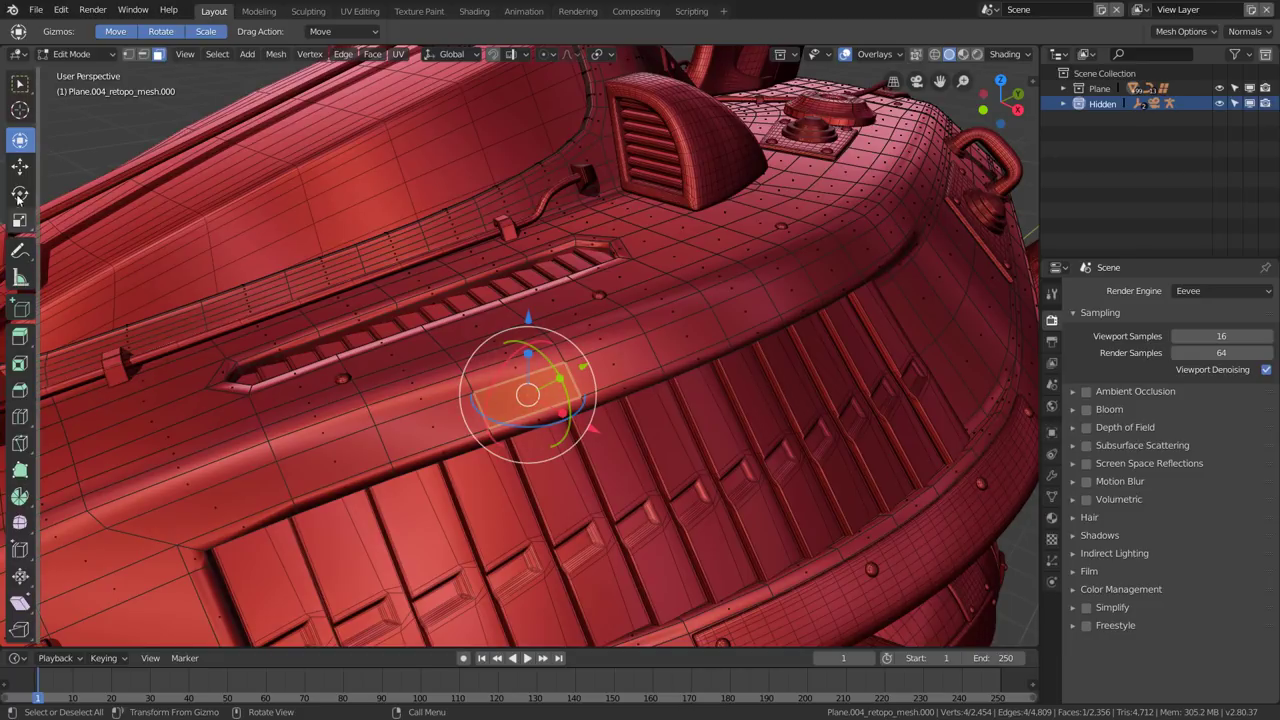
left_click(20, 84)
left_click(862, 58)
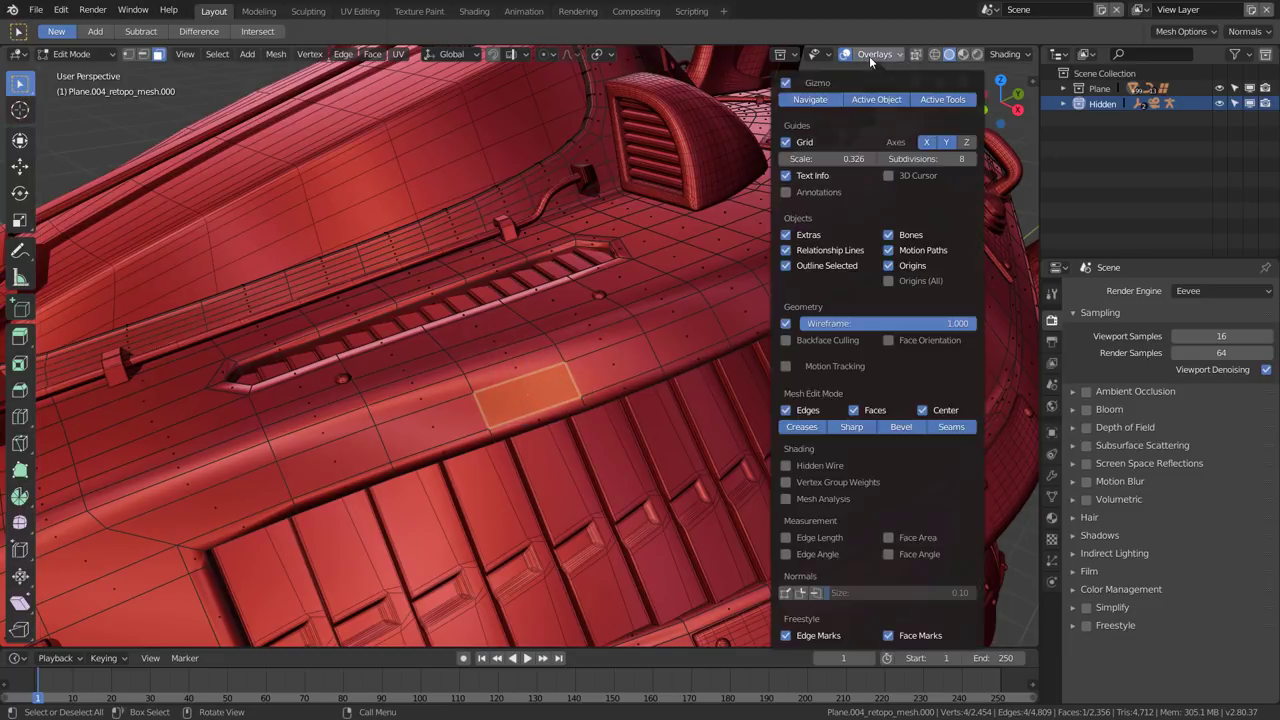
left_click(924, 410)
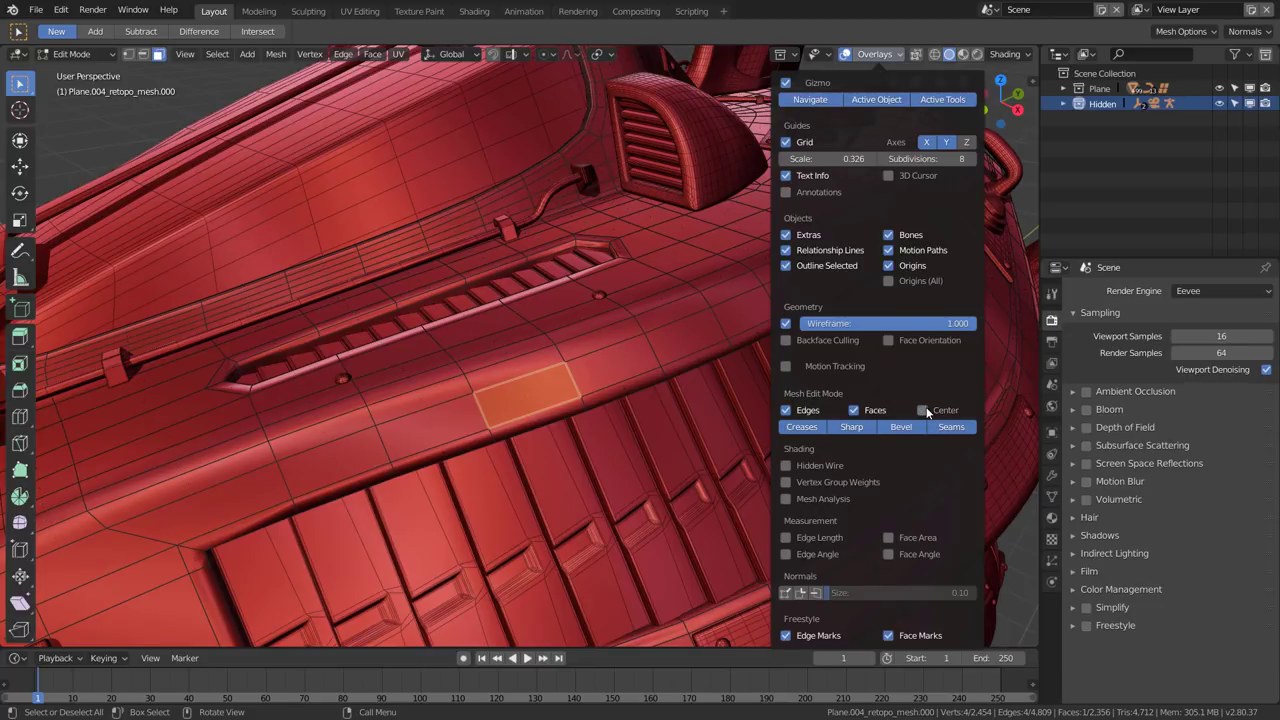
left_click(852, 411)
left_click(852, 411)
left_click(852, 411)
left_click(613, 362)
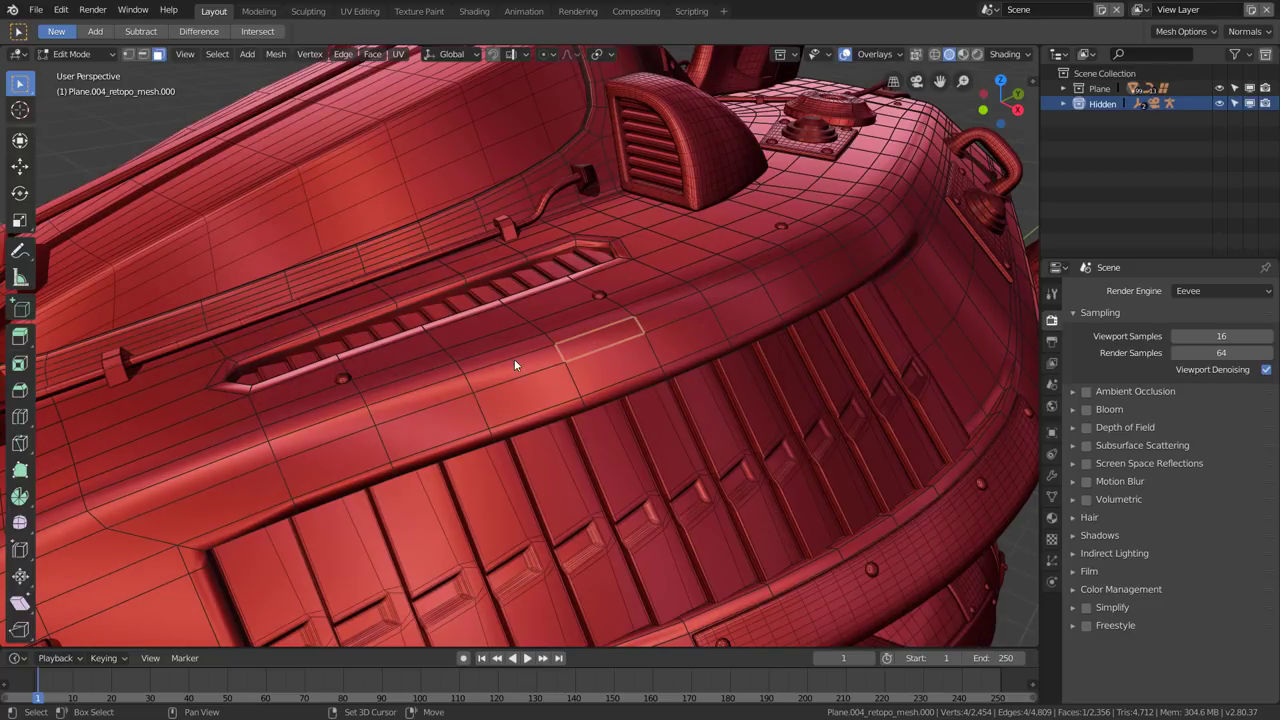
left_click(548, 384, "shift")
left_click(612, 356, "shift")
left_click(899, 54)
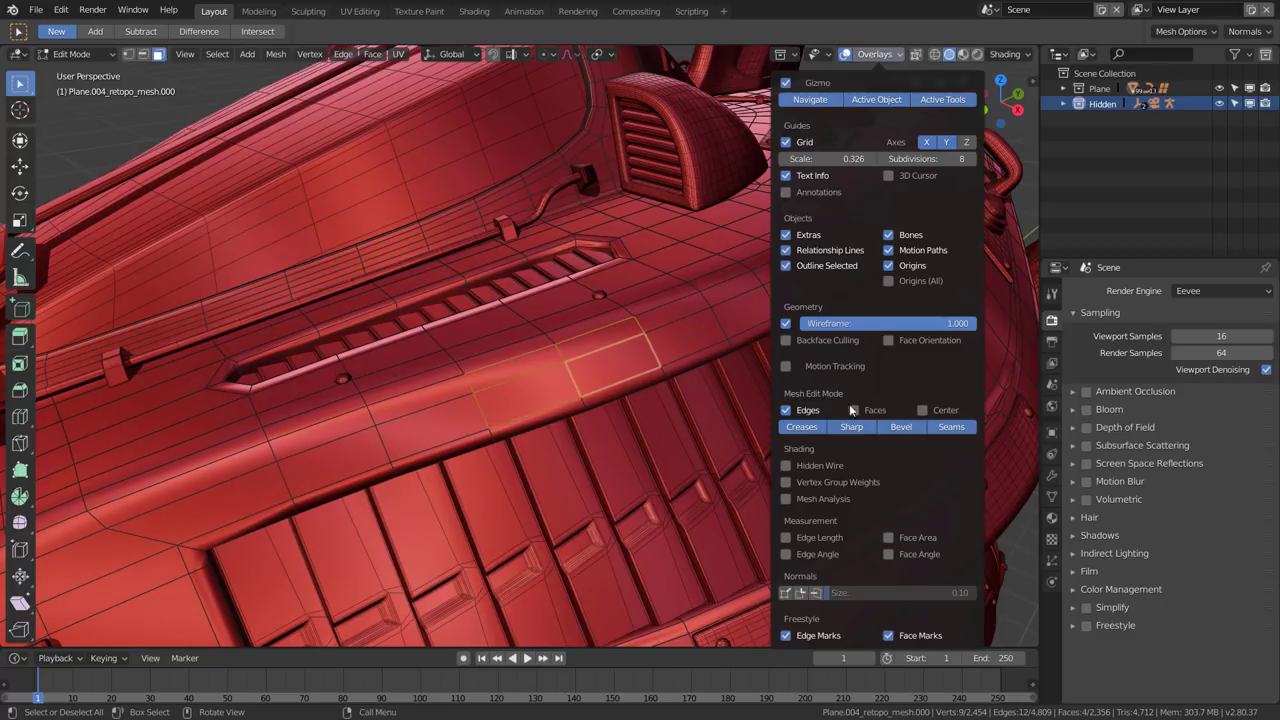
left_click(853, 410)
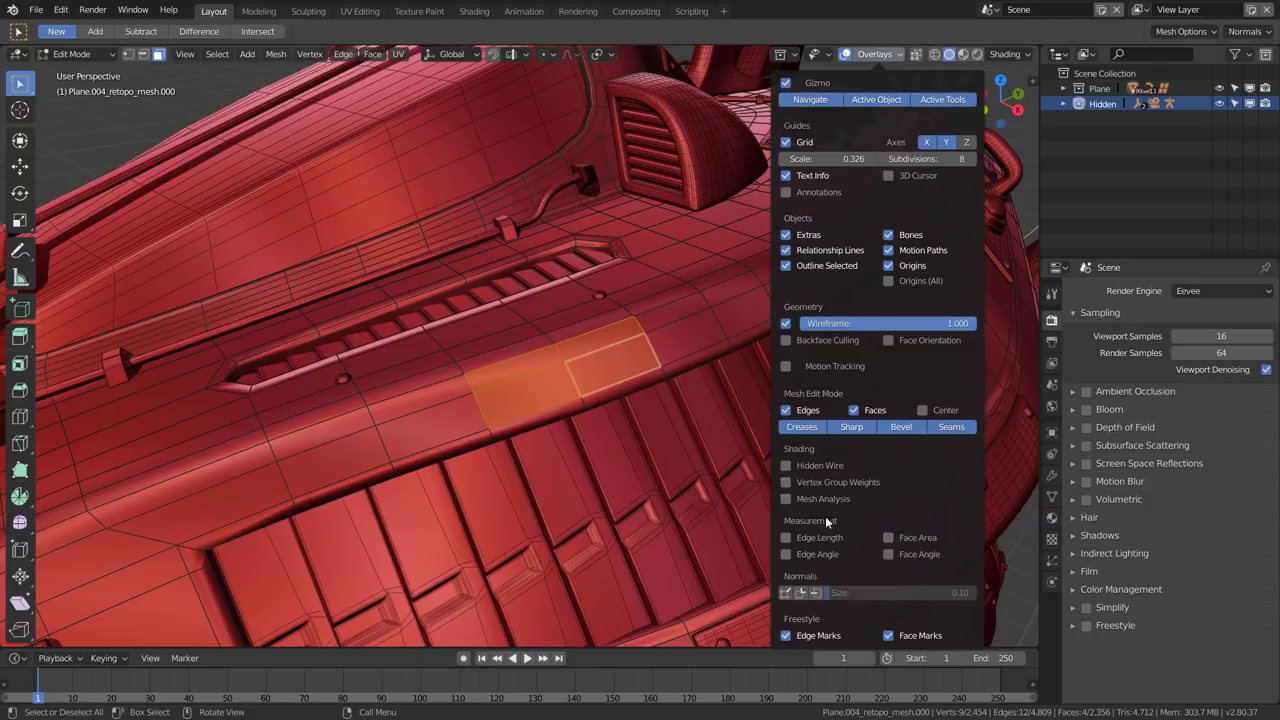
left_click(786, 499)
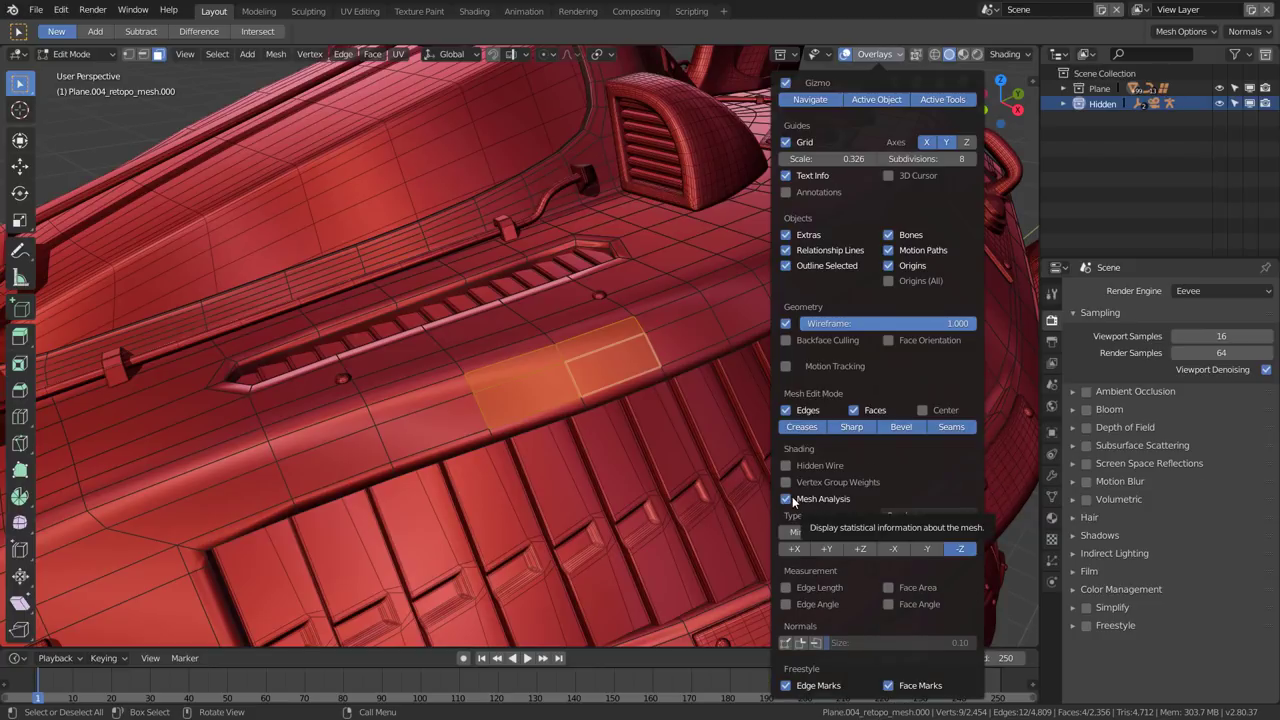
left_click(792, 498)
left_click(787, 538)
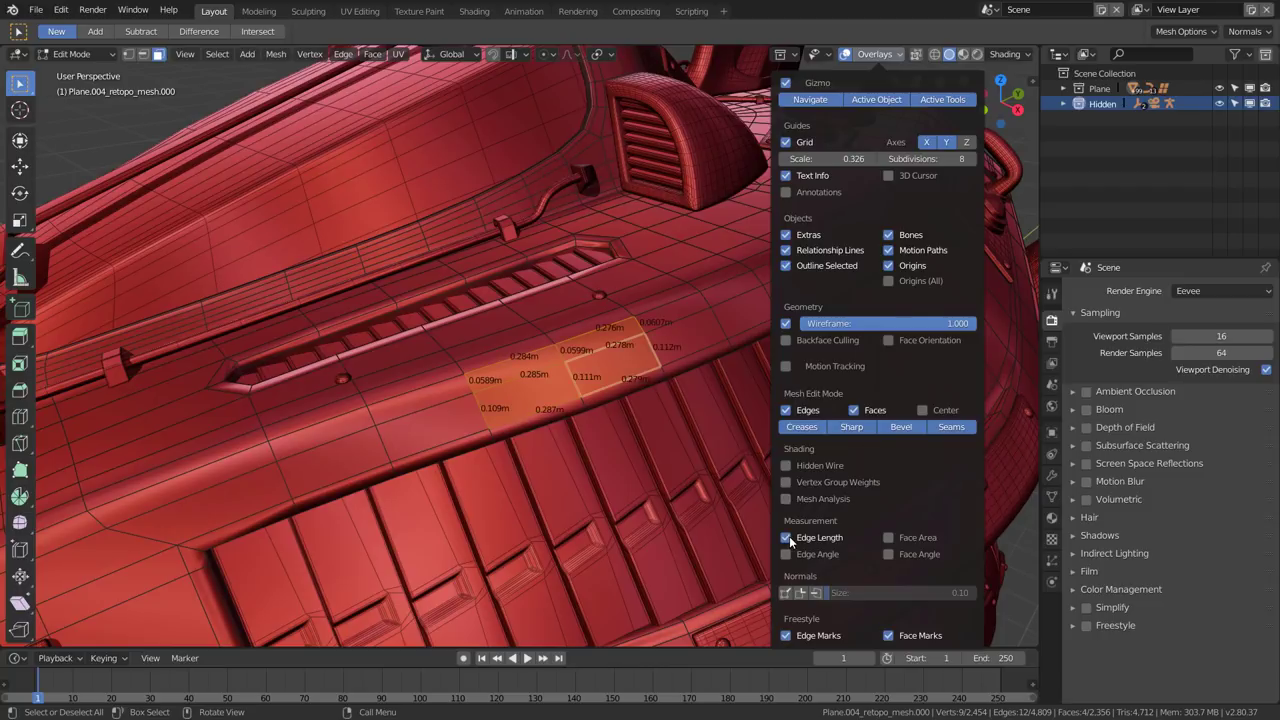
left_click(784, 536)
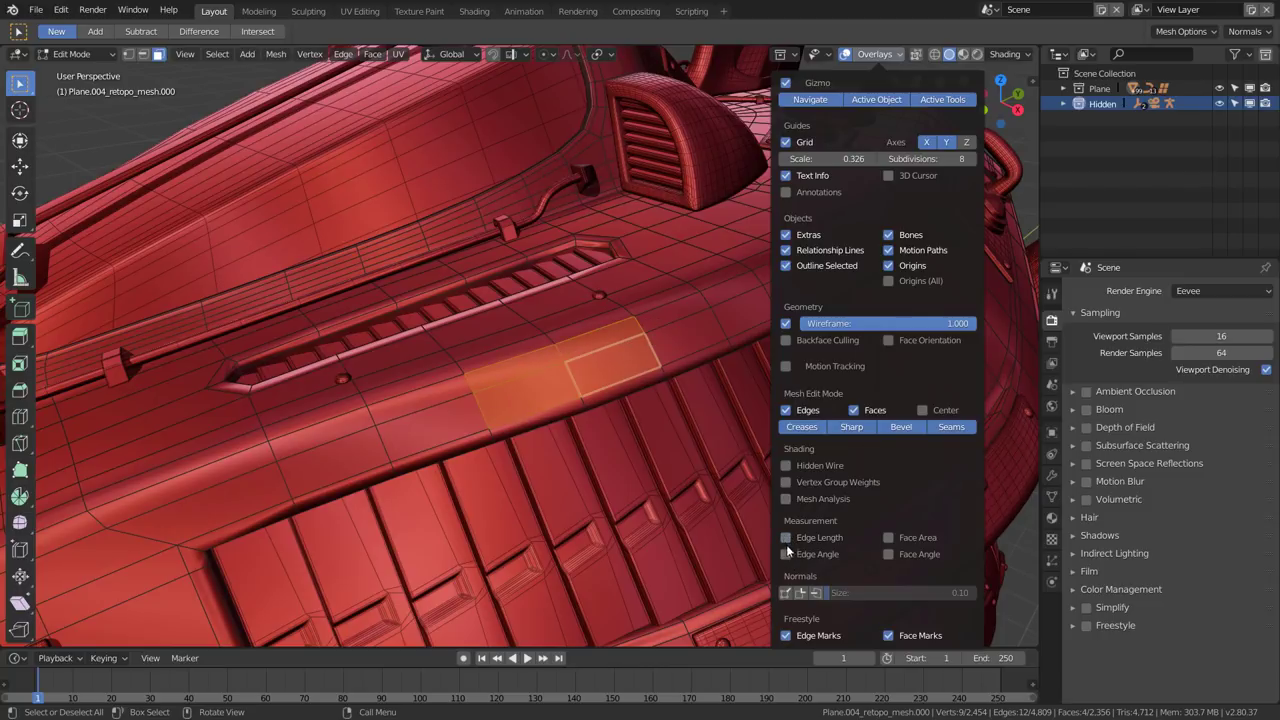
left_click(787, 553)
left_click(787, 553)
left_click(816, 593)
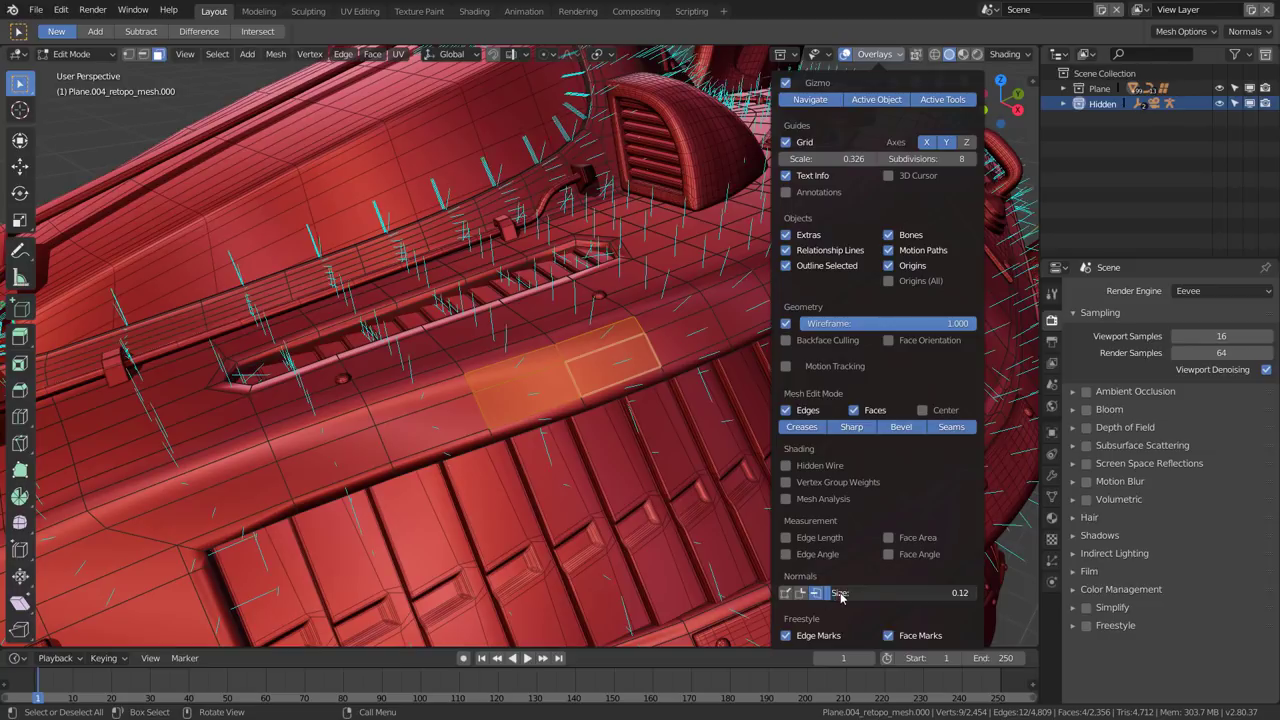
left_click_drag(838, 594, 826, 598)
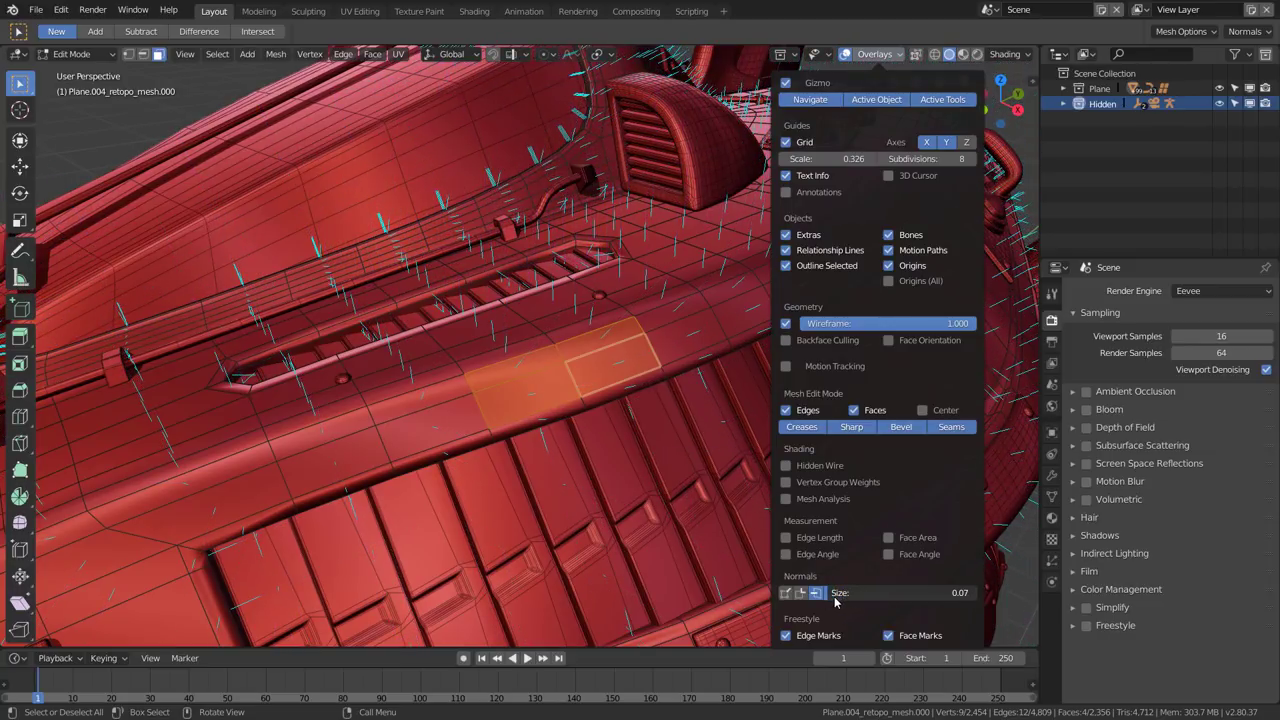
left_click(818, 597)
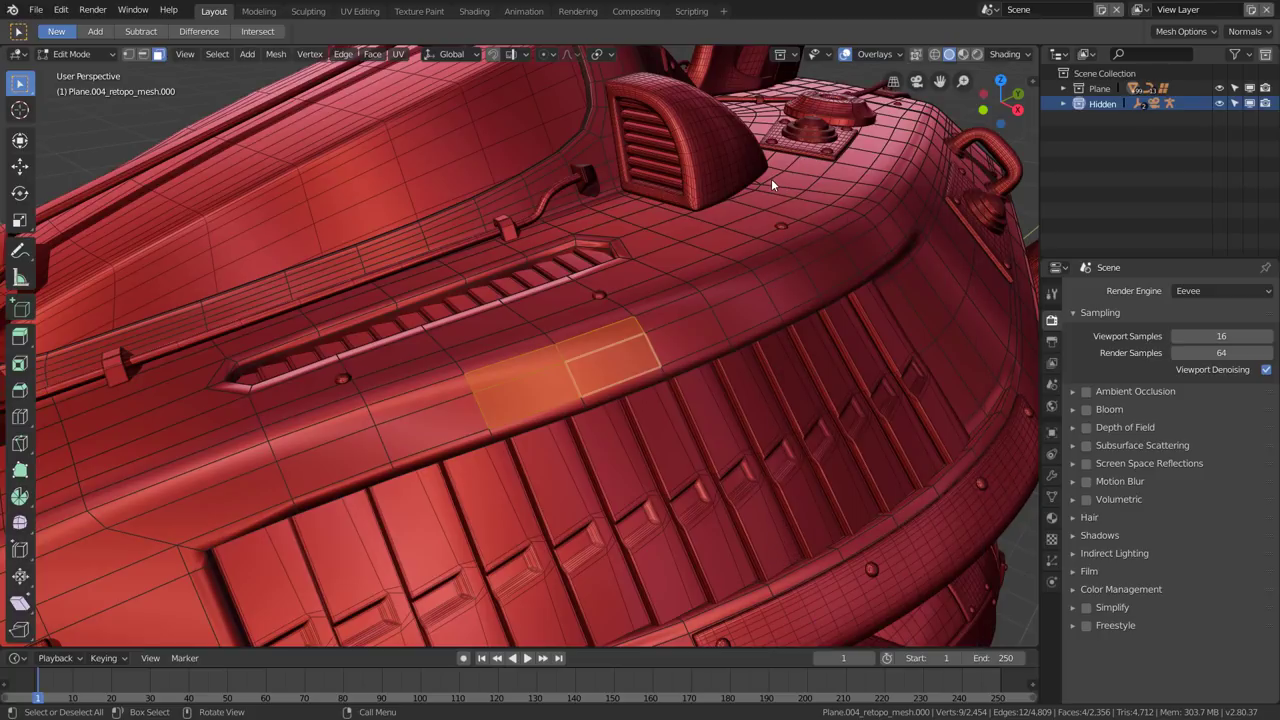
Return to Object Mode with Tab and view the whole ship.
scroll(771, 178, "down", 1)
key("Tab")
scroll(768, 186, "down", 2)
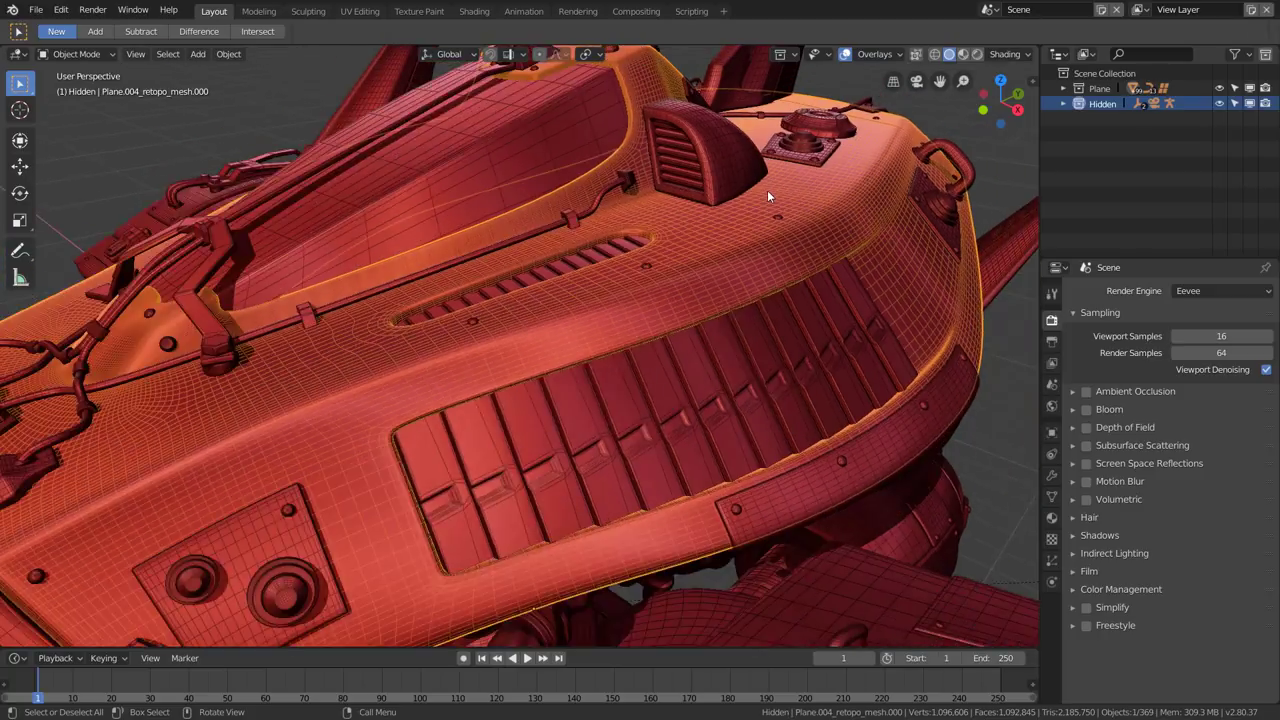
scroll(767, 190, "down", 2)
scroll(766, 190, "down", 2)
mouse_move(760, 210)
middle_mouse_down()
mouse_move(738, 256)
mouse_move(596, 295)
mouse_move(639, 275)
middle_mouse_up()
middle_click_drag(738, 268, 680, 287)
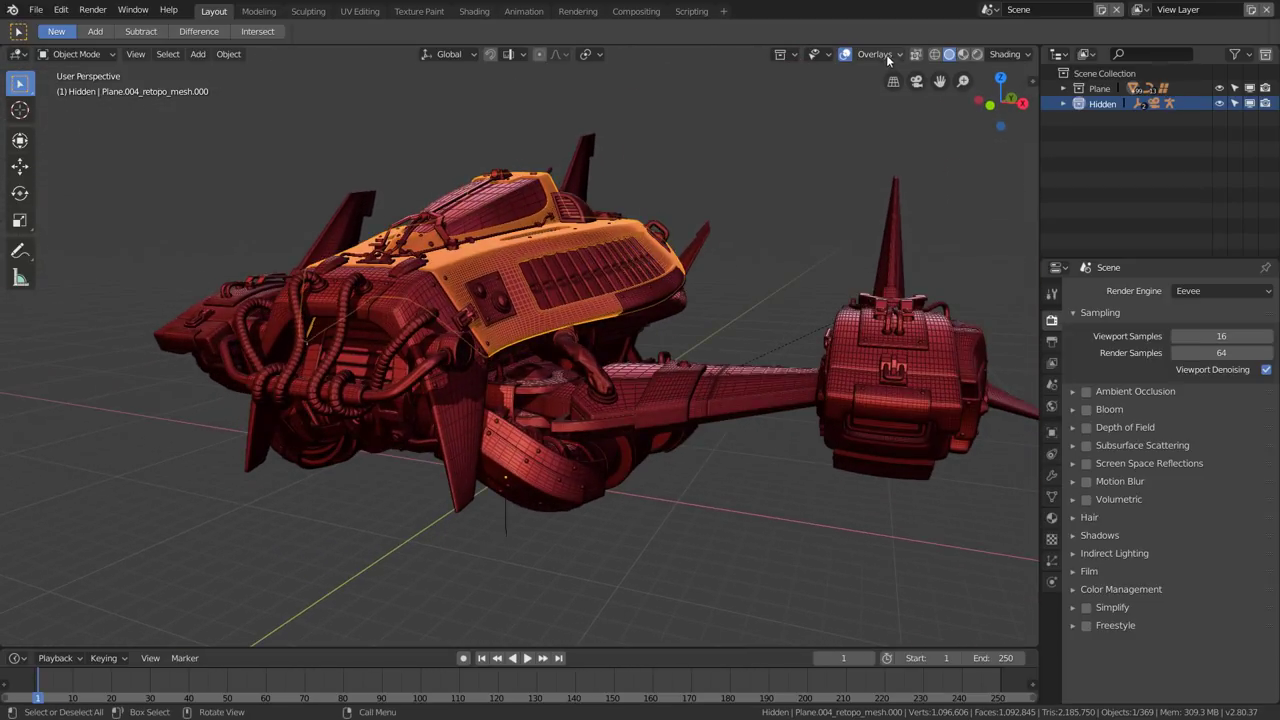
Toggle all viewport overlays off and on repeatedly, ending with them on.
left_click(888, 55)
left_click(846, 55)
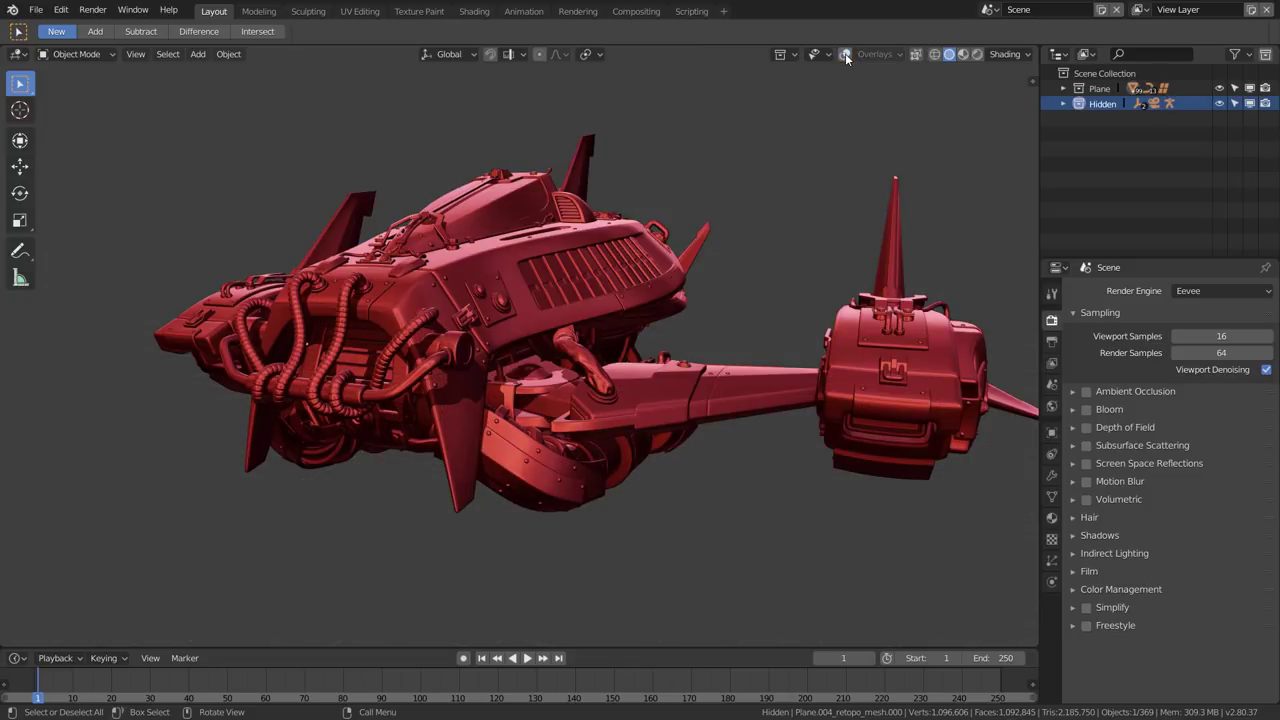
middle_click_drag(746, 250, 718, 312)
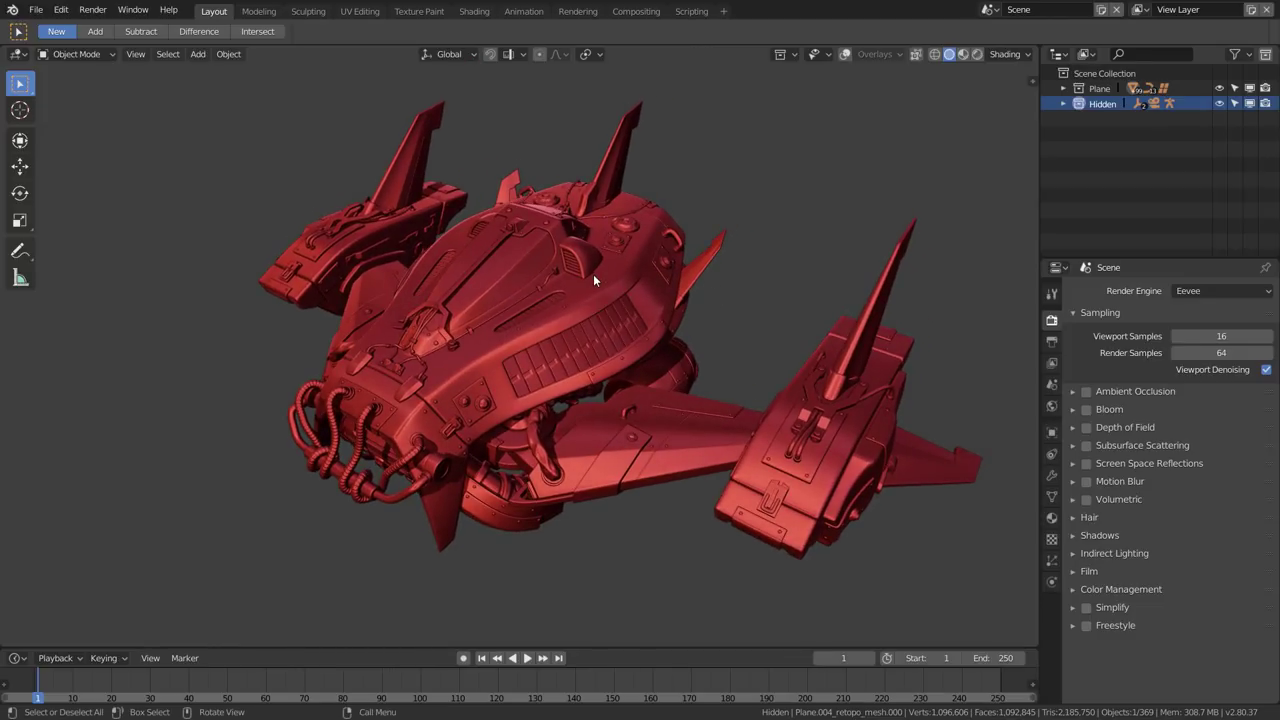
left_click(845, 55)
left_click(845, 55)
left_click(845, 55)
left_click(845, 55)
left_click(845, 55)
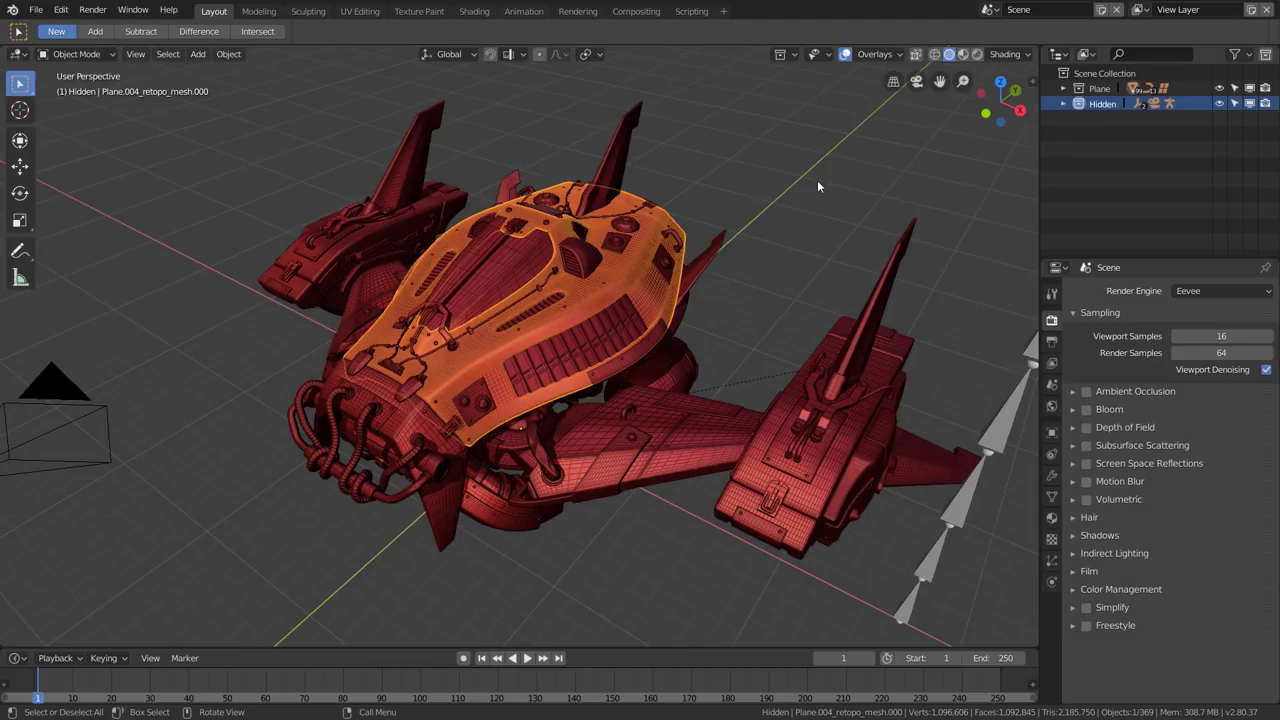
Turn off the Wireframe overlay so the ship shows smoothly shaded.
mouse_move(598, 381)
middle_mouse_down()
mouse_move(560, 384)
mouse_move(574, 391)
middle_mouse_up()
scroll(554, 340, "up", 4)
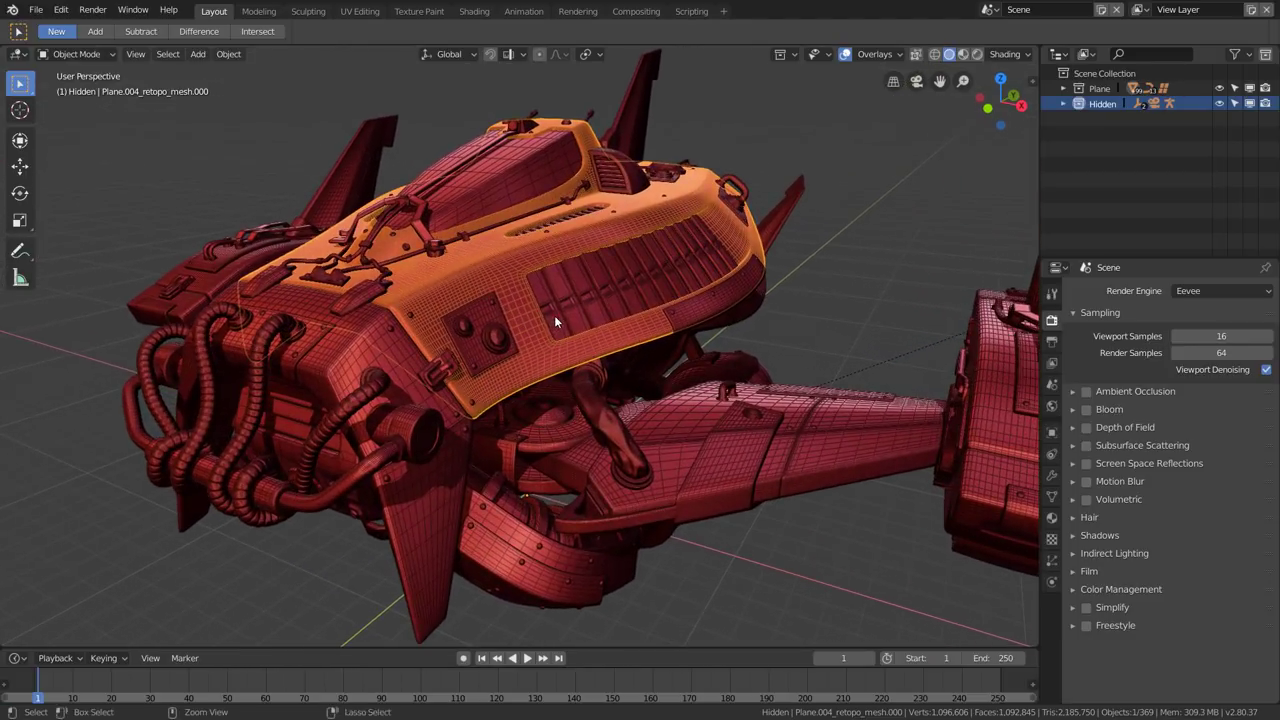
middle_click_drag(554, 315, 650, 308)
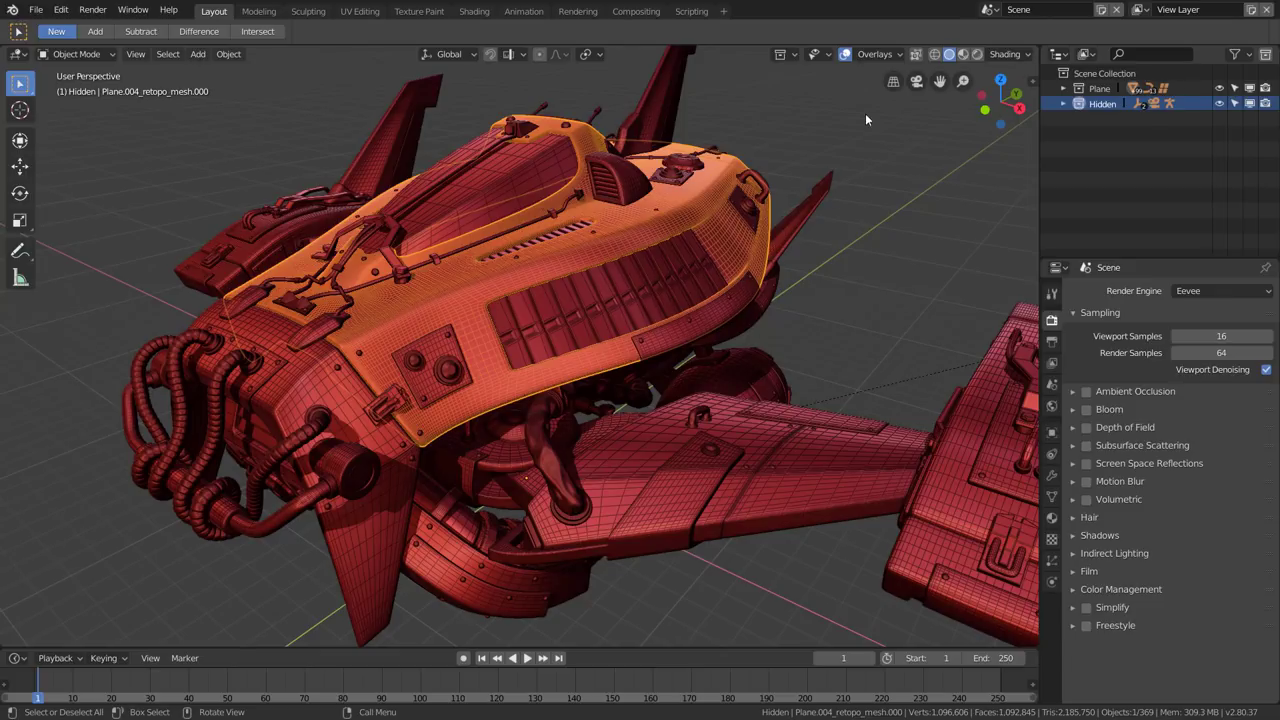
left_click(871, 54)
left_click(792, 326)
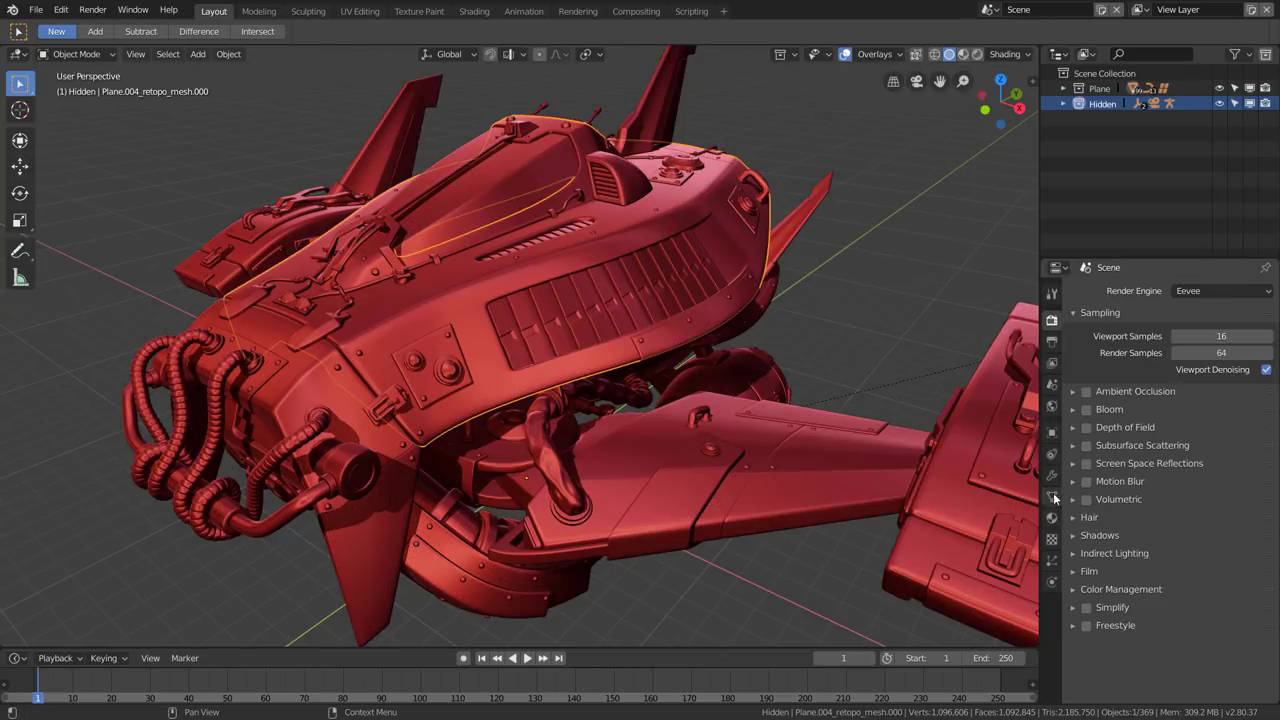
In Object properties Viewport Display, try the Name label, then enable Wireframe for the hull.
left_click(1052, 434)
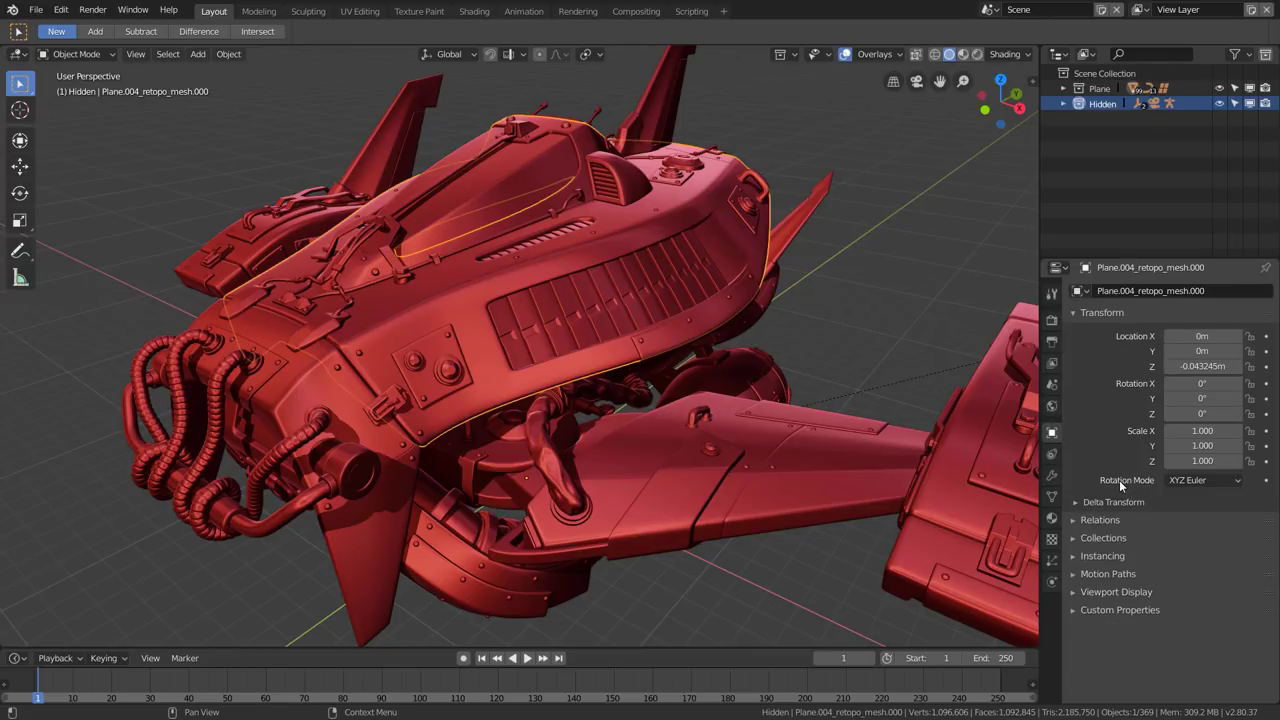
left_click(1108, 592)
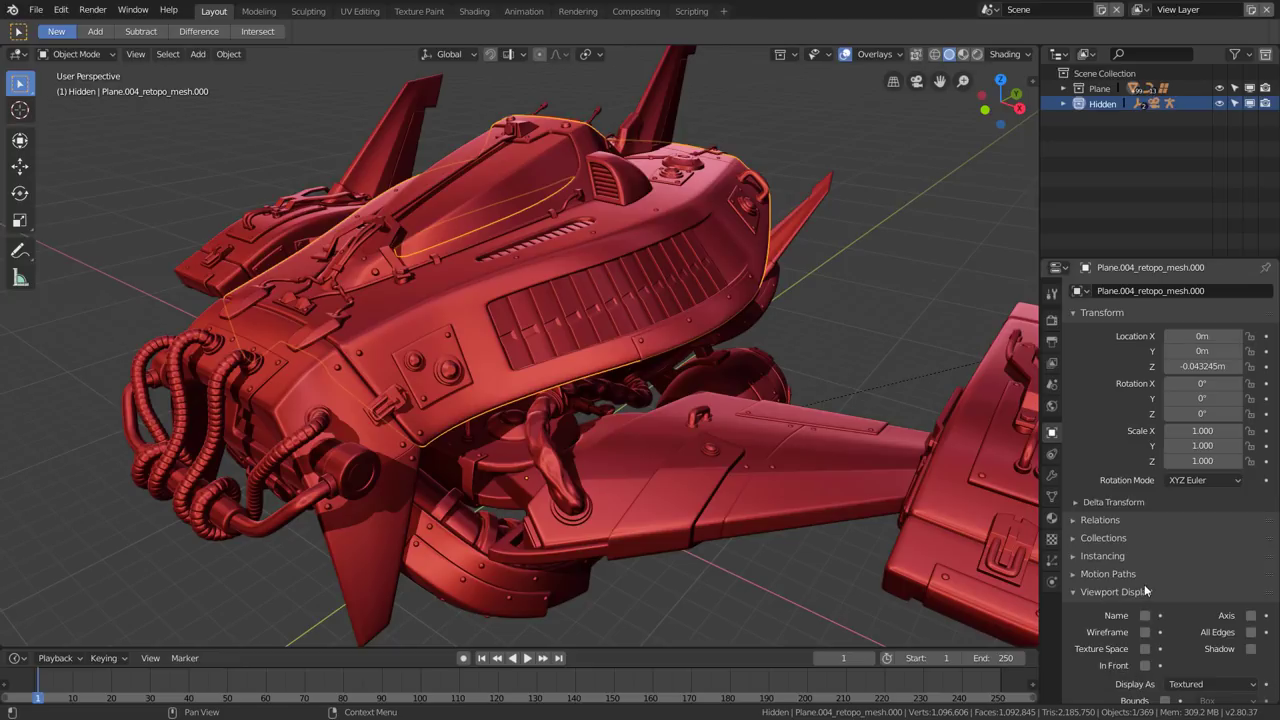
scroll(1144, 584, "down", 1)
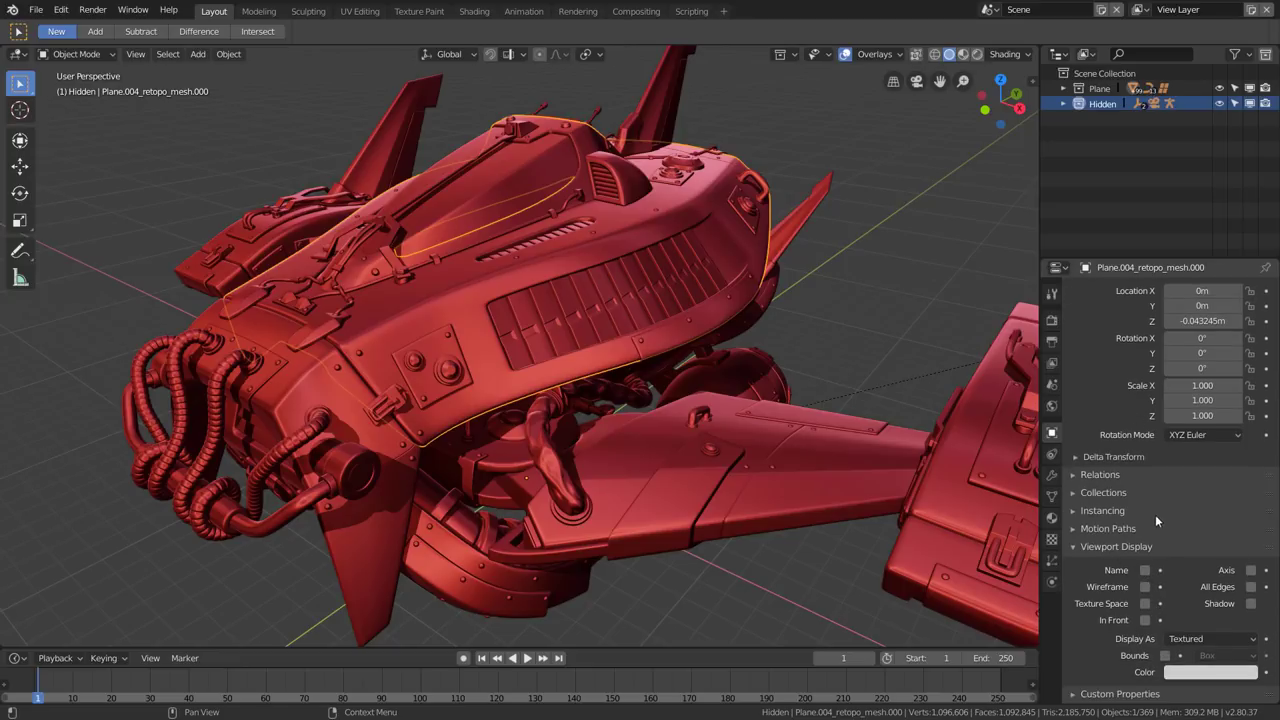
left_click(1145, 570)
left_click(1145, 570)
left_click(1145, 587)
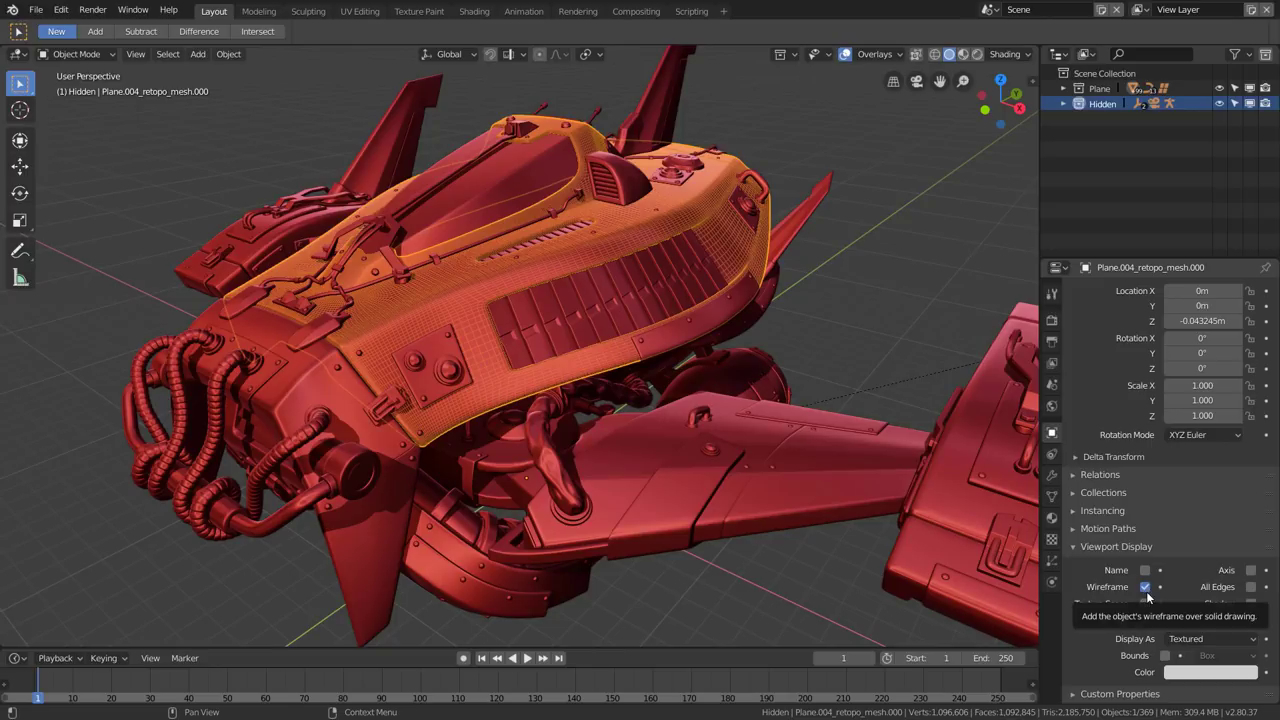
Add the wing Plane.021 to the selection and toggle its Wireframe, ending on.
left_click(851, 453, "shift")
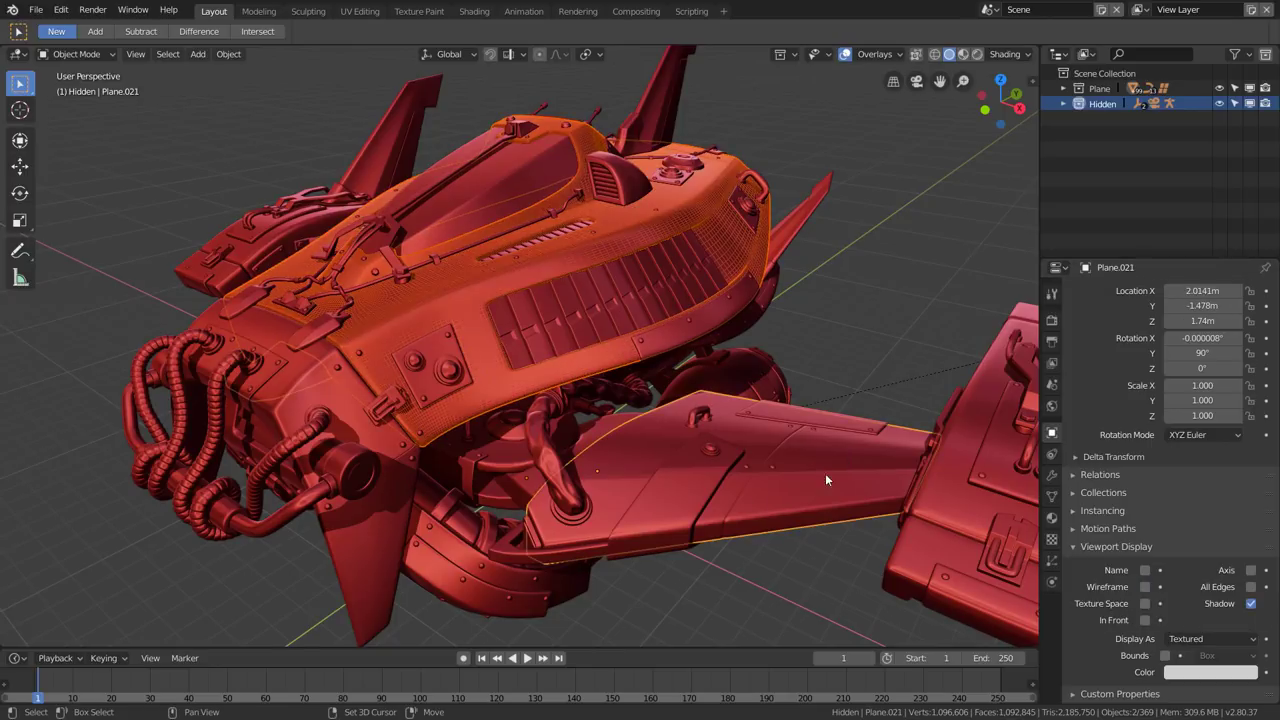
left_click(1146, 587)
left_click(1146, 587, "alt")
left_click(1146, 587, "alt")
left_click(1146, 587, "alt")
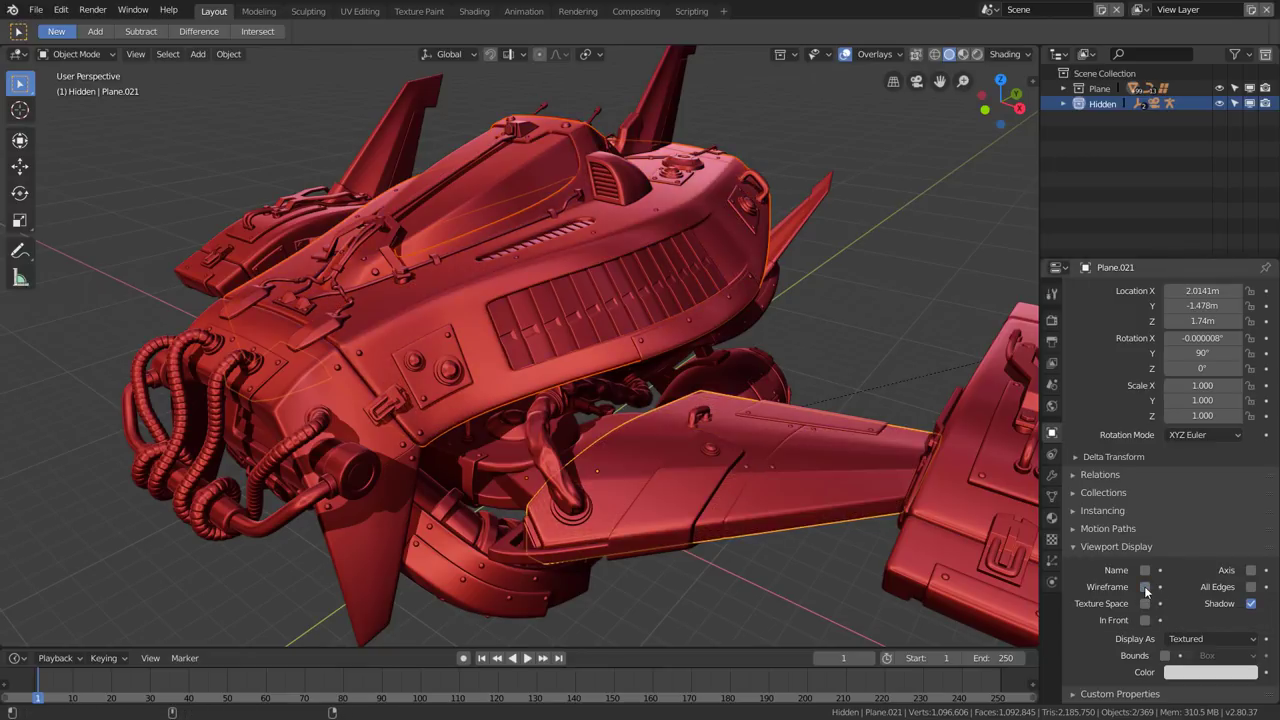
left_click(1146, 587, "alt")
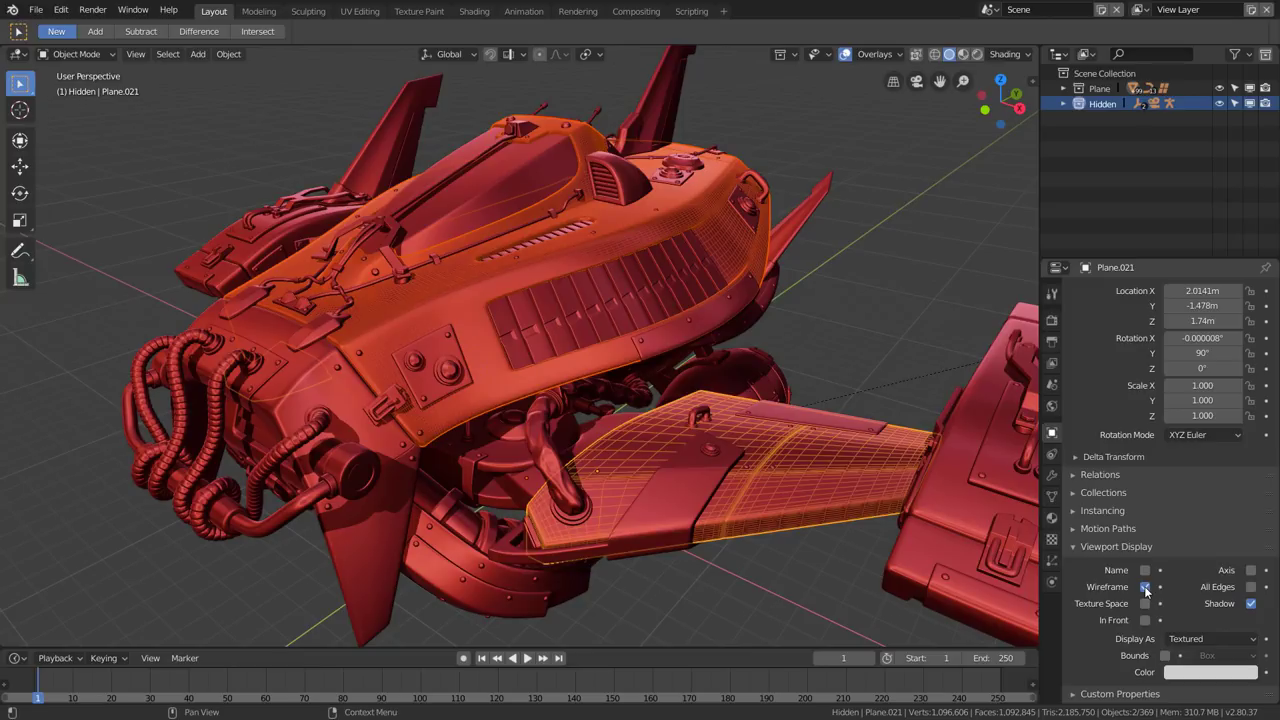
Compare the wing's wireframe off and on, leaving it on with All Edges enabled.
left_click(1146, 587)
left_click(1146, 587)
left_click(1146, 587)
left_click(1146, 587)
left_click(1146, 587)
left_click(1146, 587)
left_click(1146, 587)
left_click(1146, 587)
left_click(1251, 588)
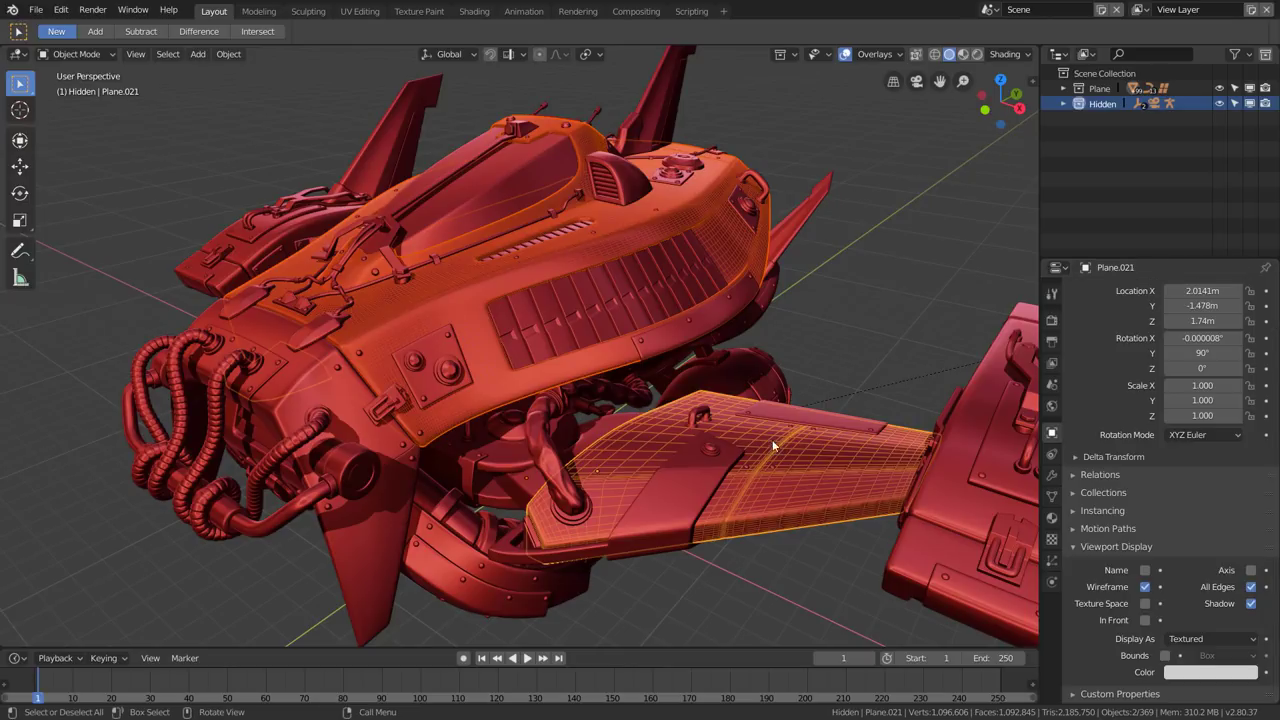
left_click(897, 54)
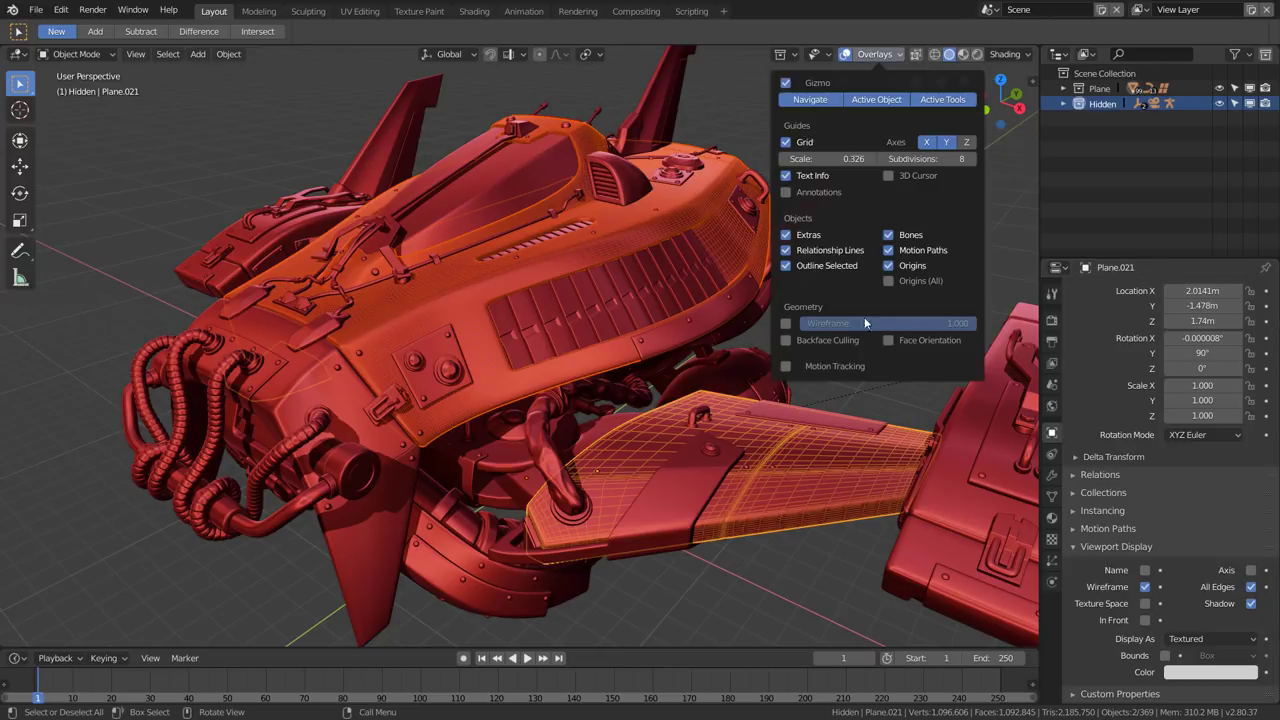
left_click_drag(800, 327, 892, 324)
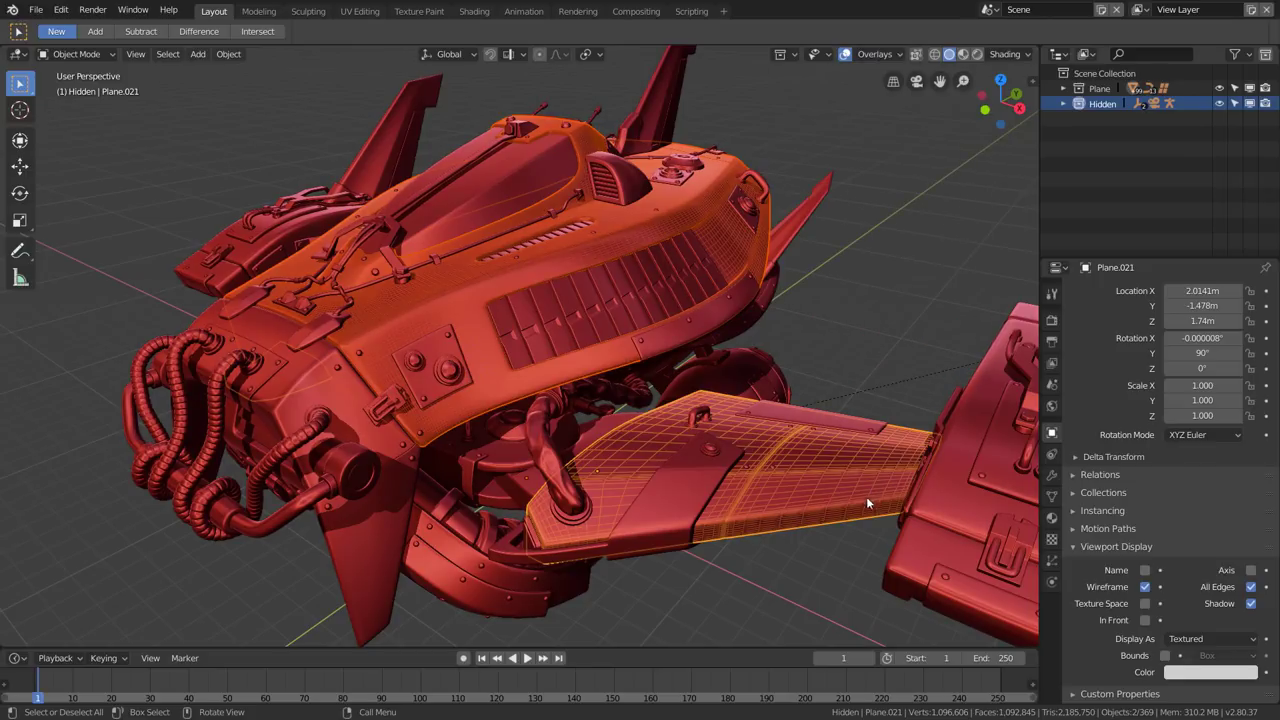
double_click(1251, 587)
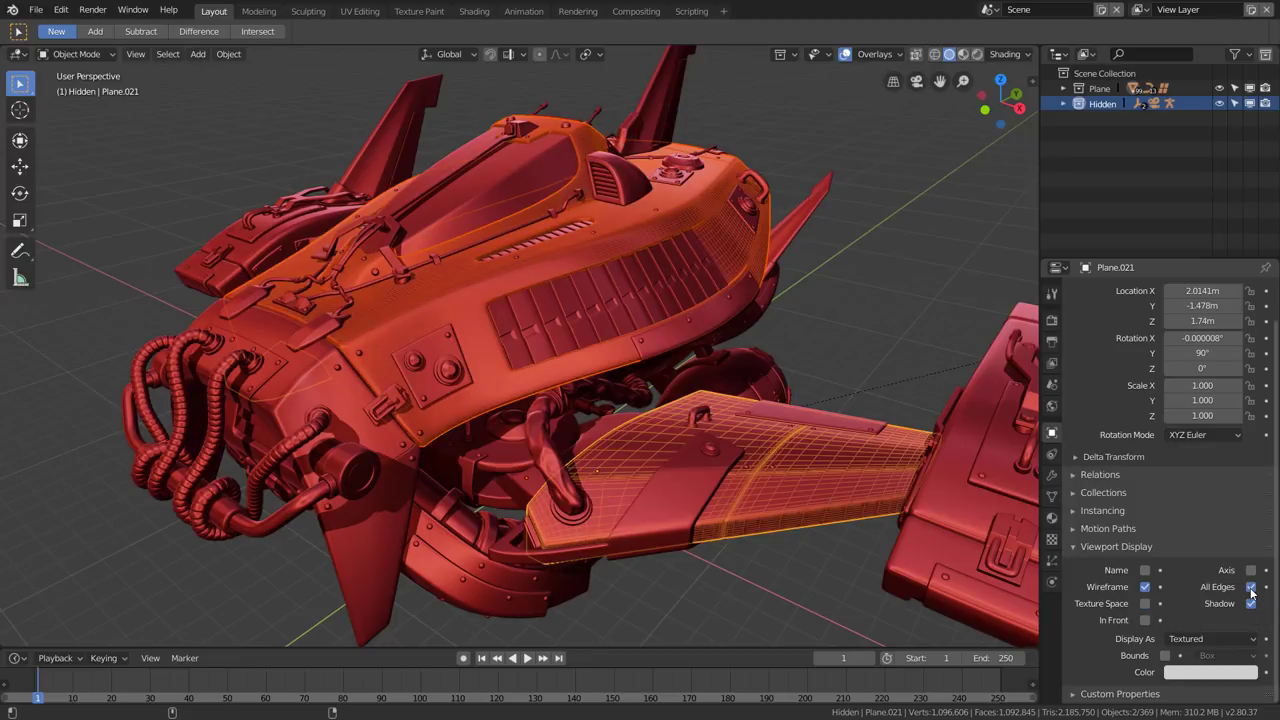
left_click(1251, 589)
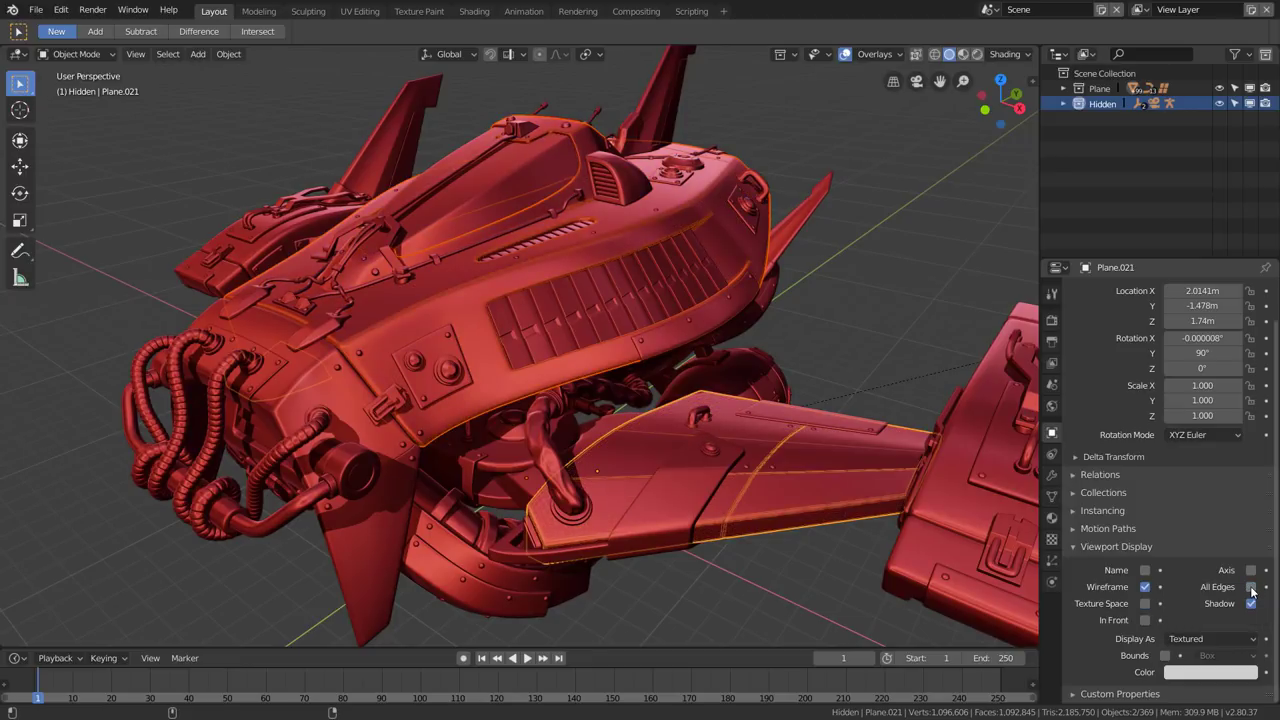
left_click(875, 54)
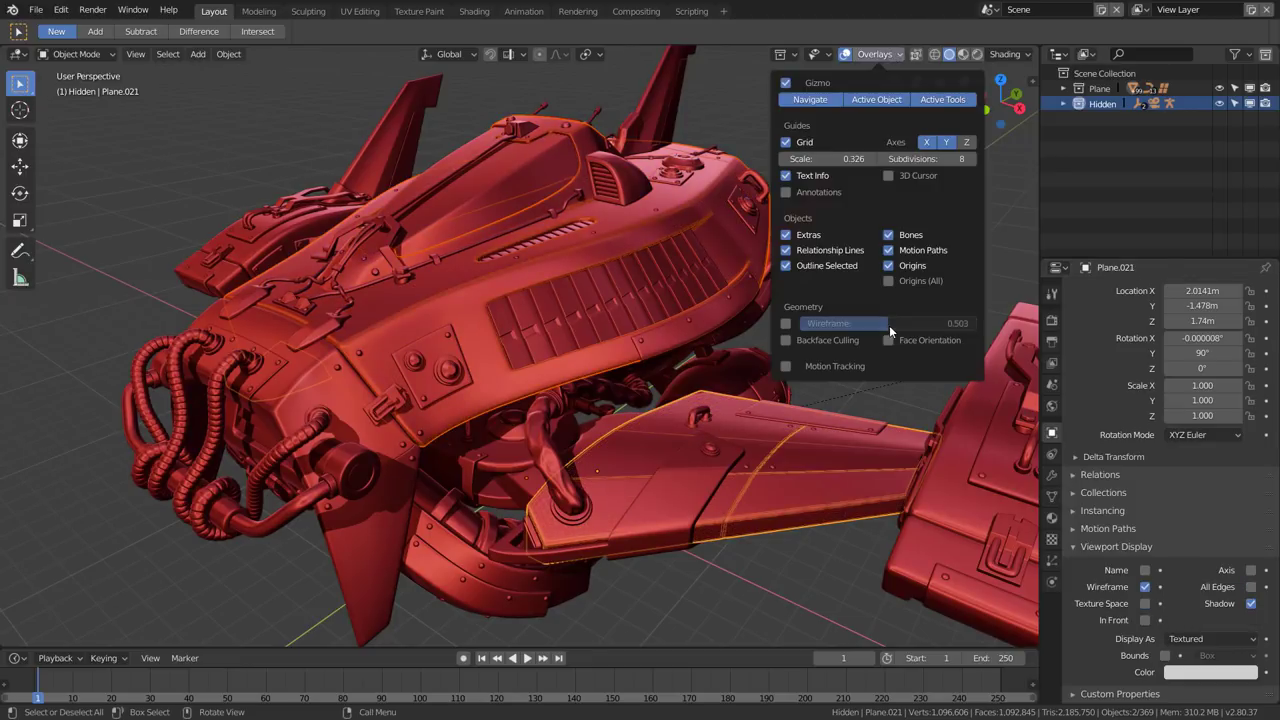
left_click_drag(887, 323, 846, 336)
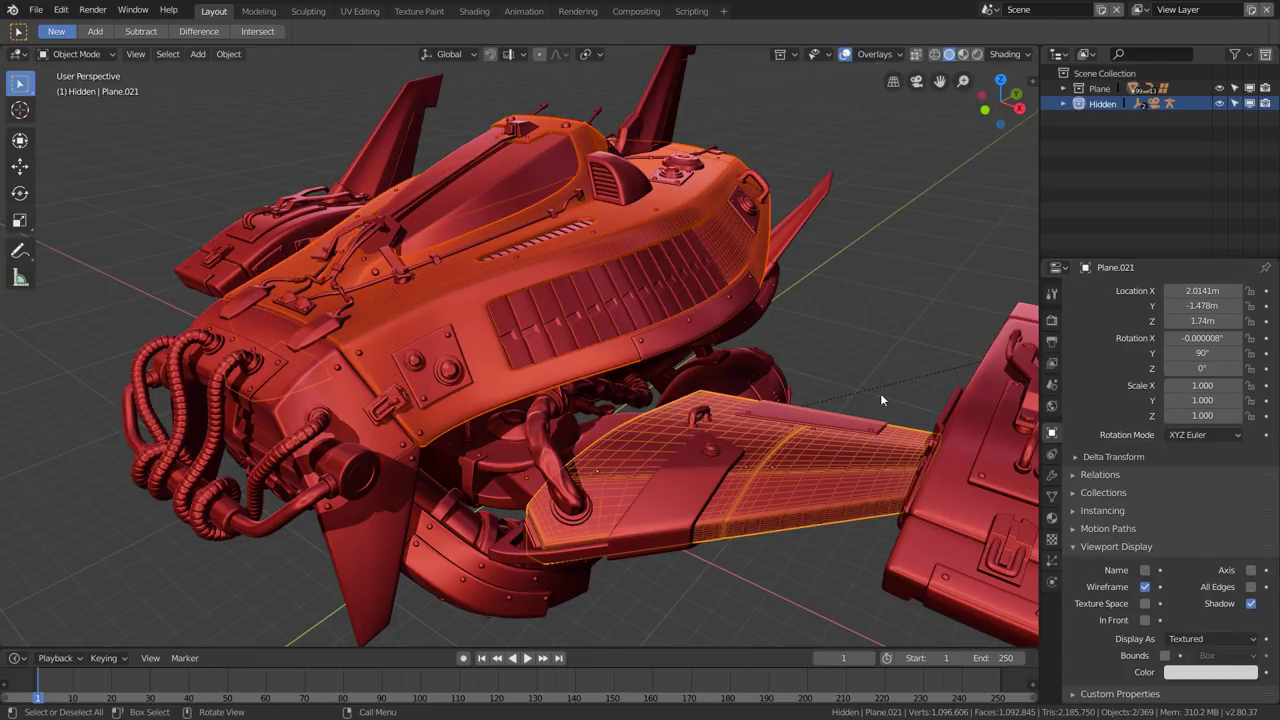
left_click(884, 56)
left_click_drag(949, 320, 862, 342)
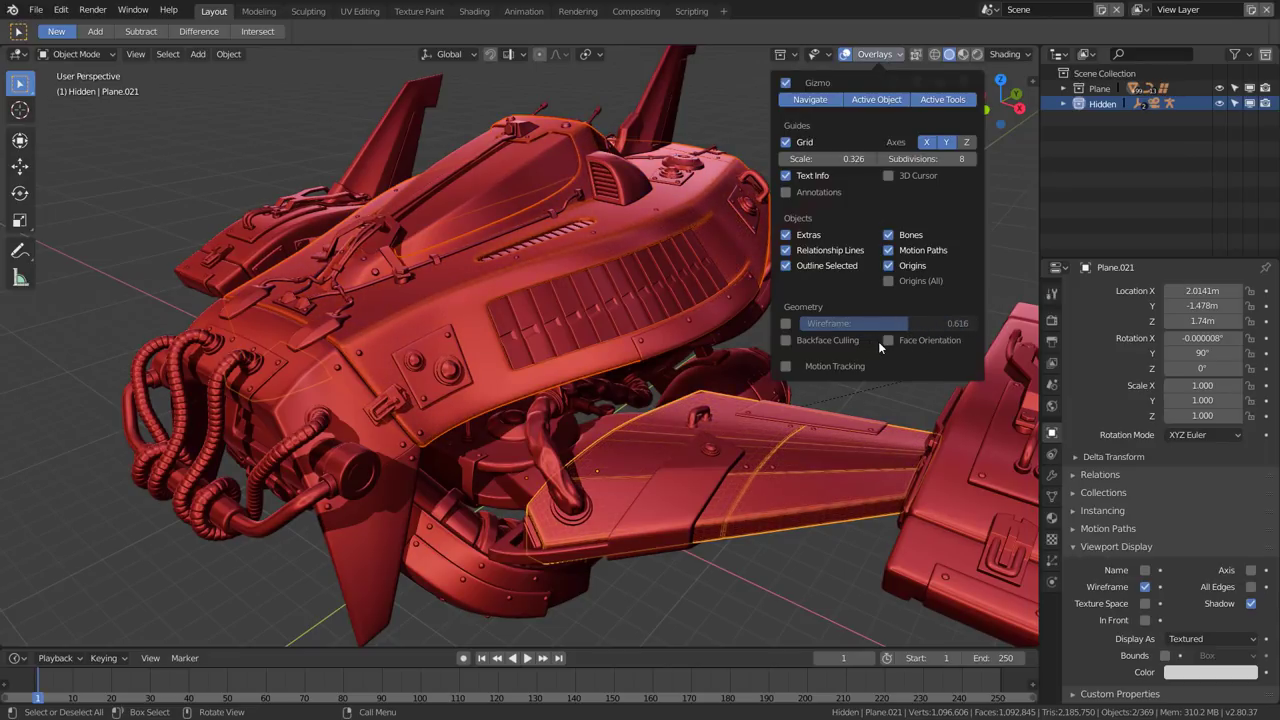
left_click(1250, 587)
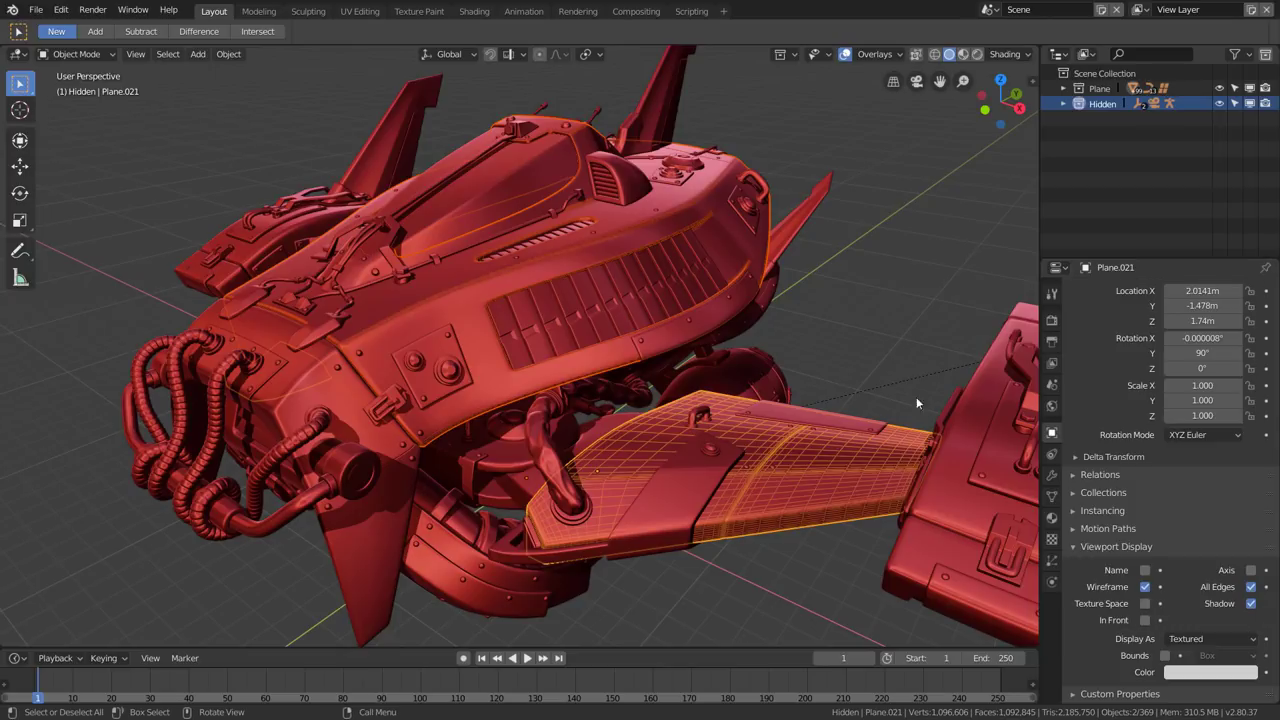
left_click(1250, 588)
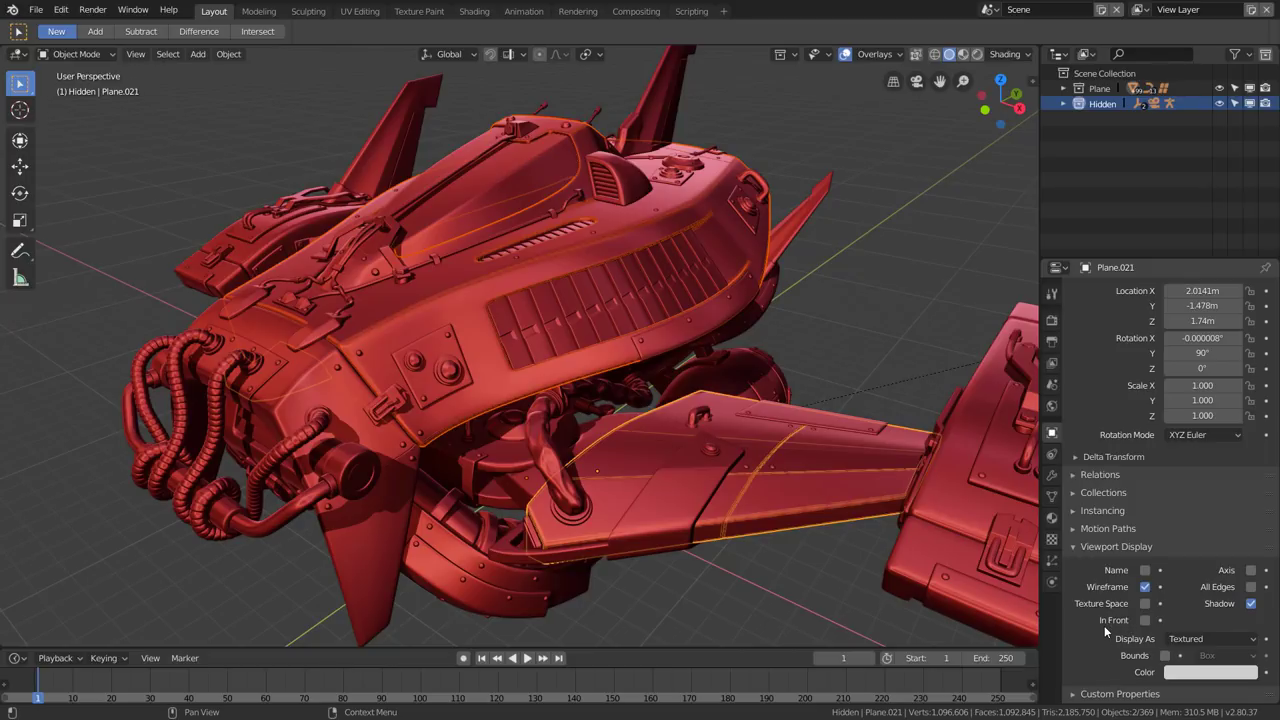
Try In Front on the wing, then select Plane.004_retopo_mesh.000 and toggle its In Front.
left_click(1145, 620)
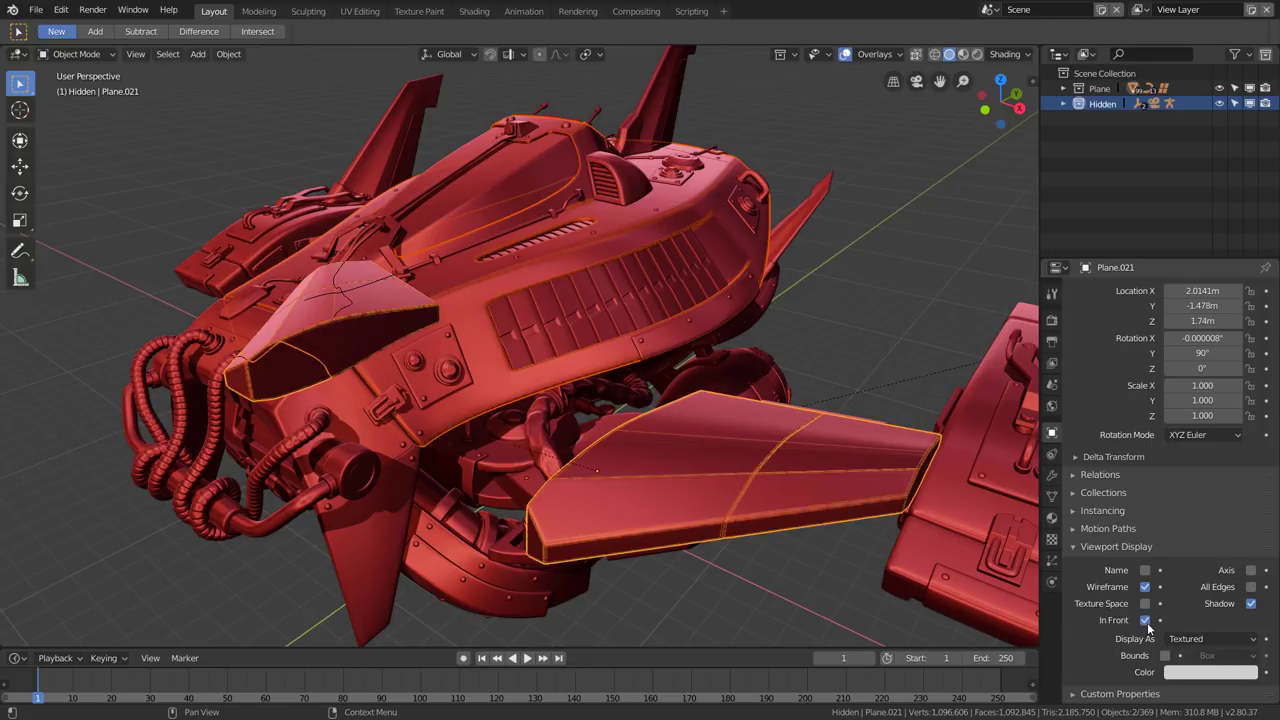
left_click(1145, 620)
left_click(754, 246)
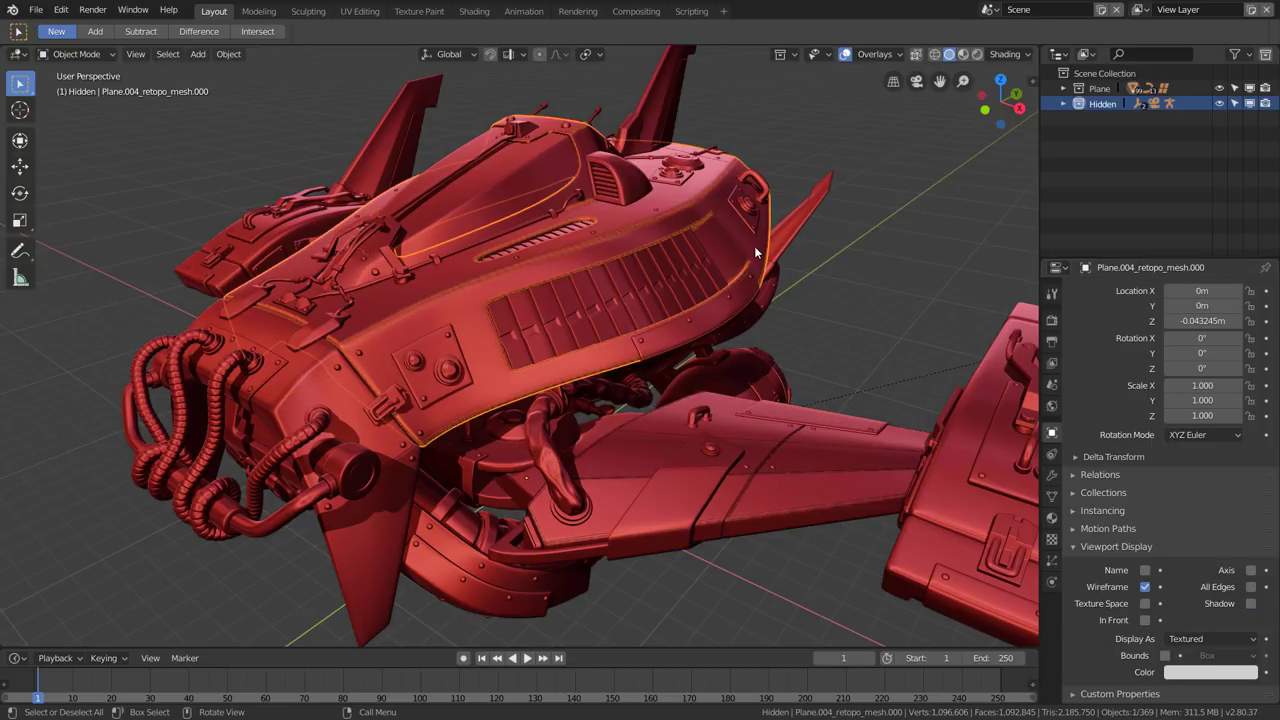
left_click(1145, 620)
left_click(1145, 620)
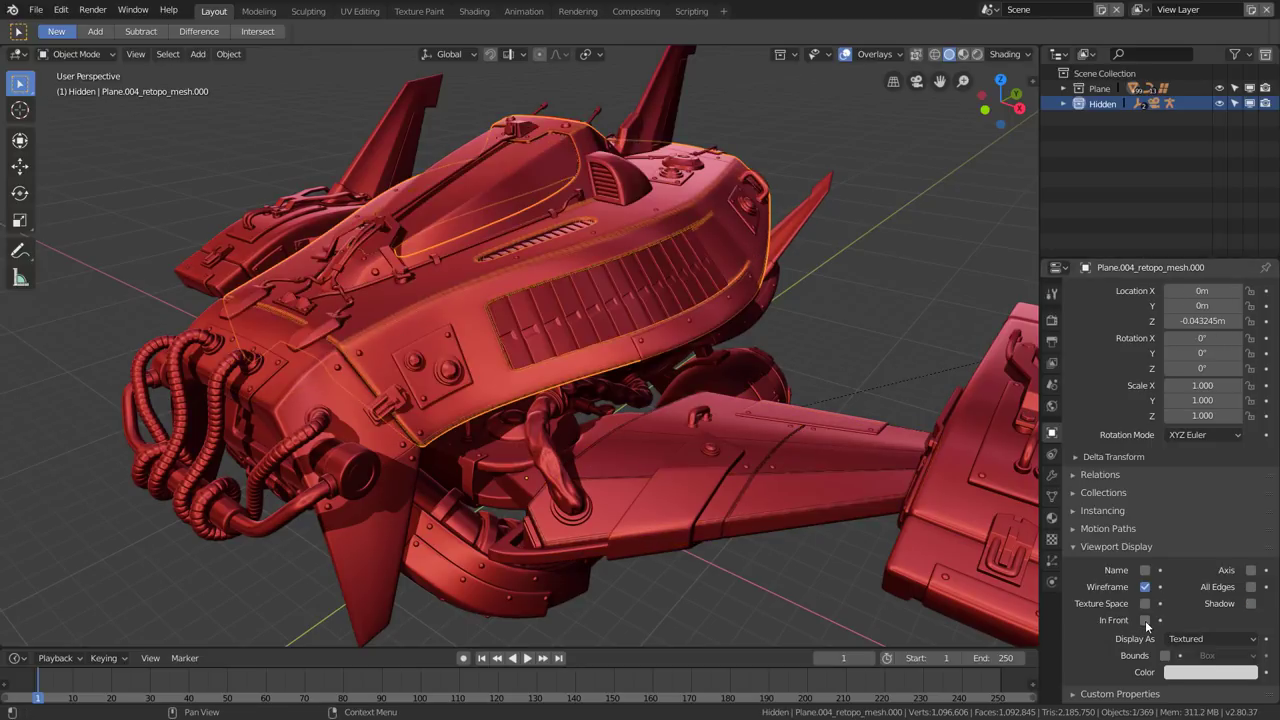
left_click(1145, 620)
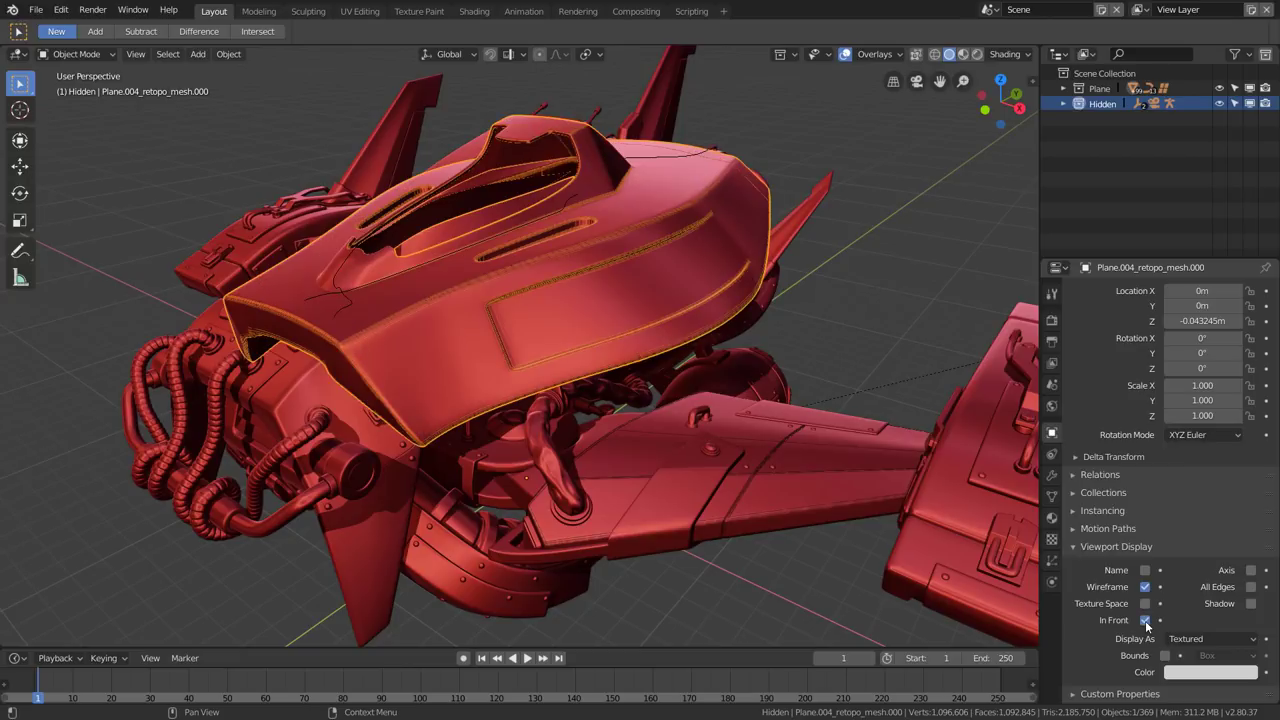
Compare the retopo hull drawn in front and normally, finally leaving In Front off.
left_click(1145, 620)
left_click(1145, 620)
left_click(1145, 620)
left_click(1145, 620)
left_click(1145, 620)
left_click(1145, 620)
left_click(1145, 620)
left_click(1145, 620)
mouse_move(502, 460)
middle_mouse_down()
mouse_move(682, 462)
mouse_move(724, 524)
mouse_move(634, 466)
mouse_move(525, 469)
mouse_move(640, 480)
middle_mouse_up()
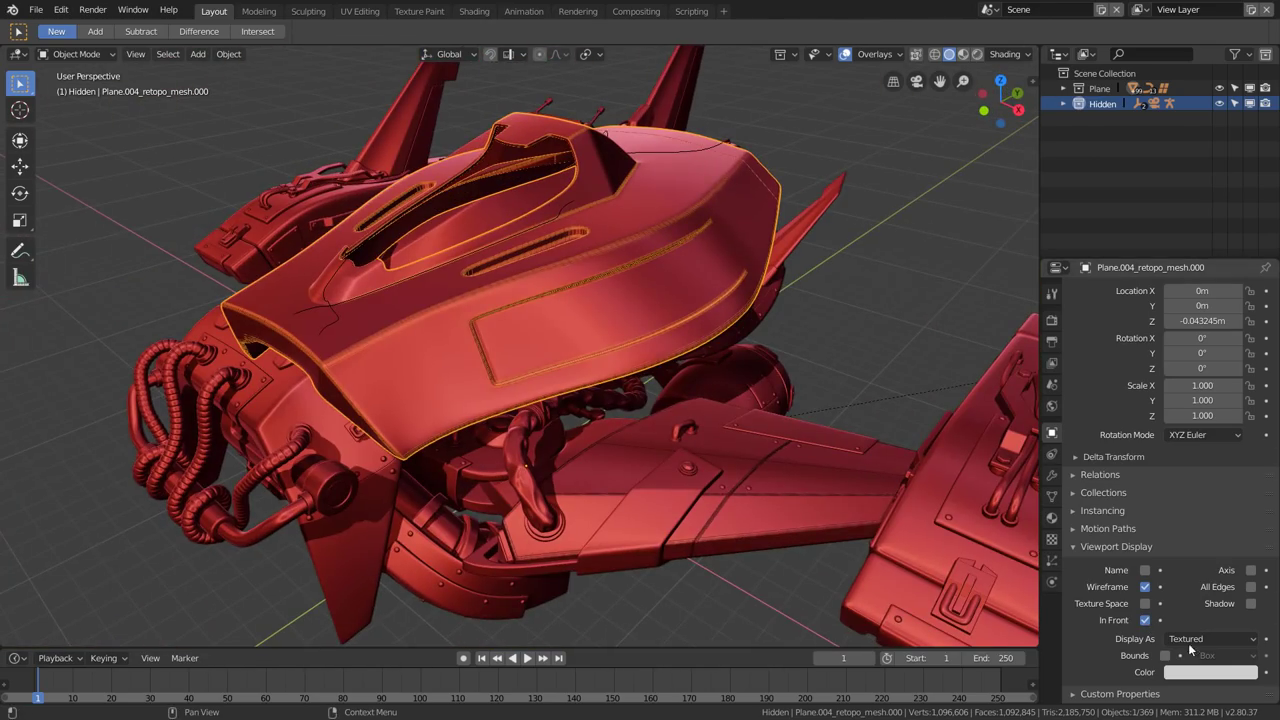
left_click(1145, 620)
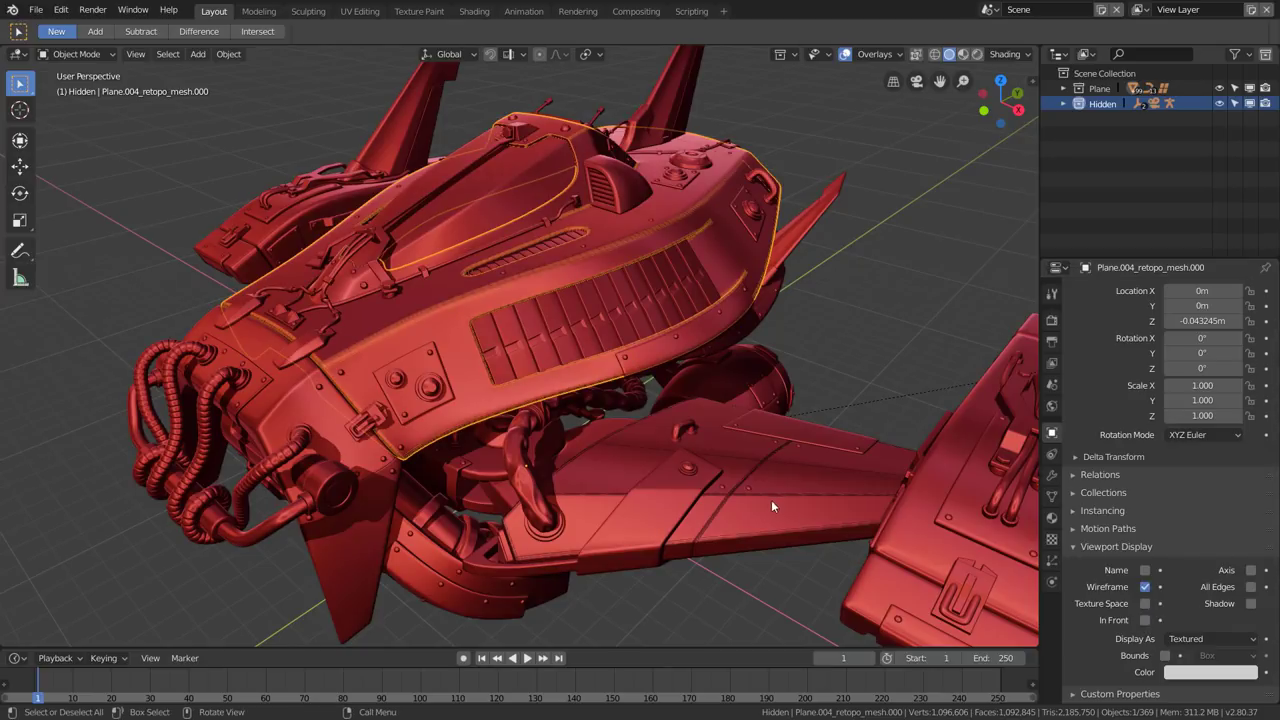
middle_click_drag(771, 500, 795, 480)
Set viewport shadow strength to 0.854 and enable Shadow for the retopo hull.
left_click(1001, 55)
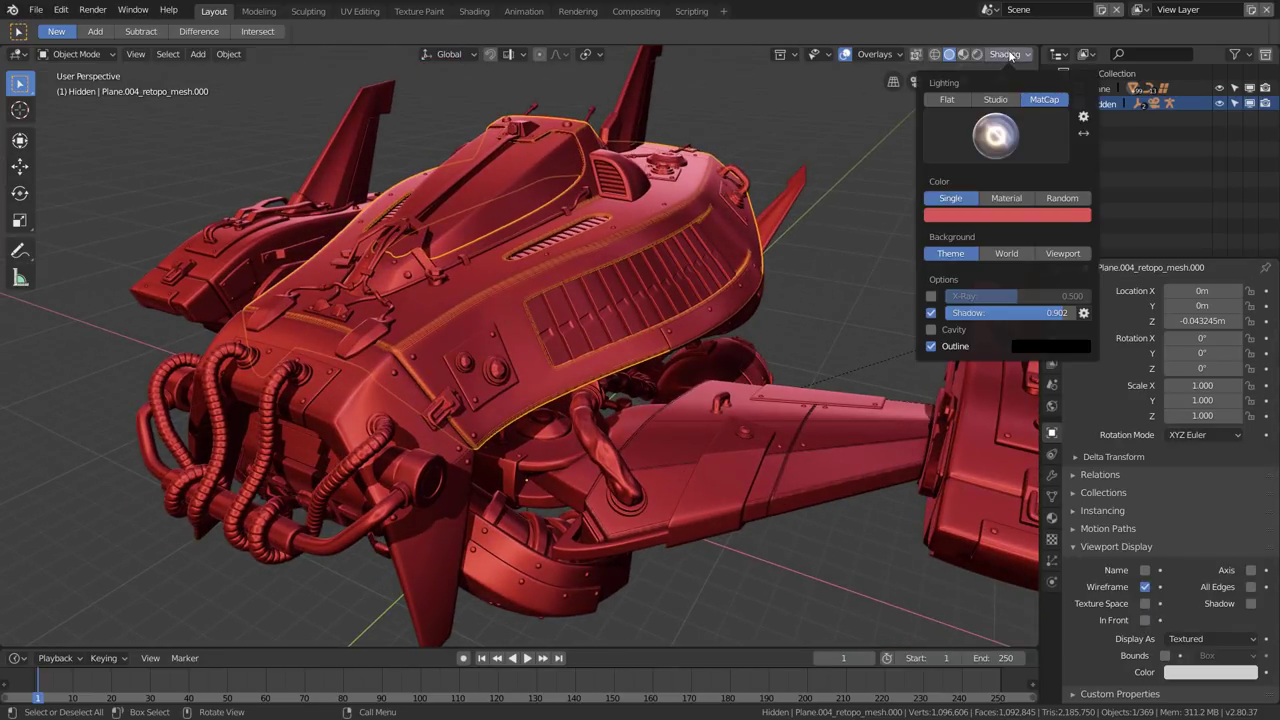
left_click_drag(1050, 316, 1100, 317)
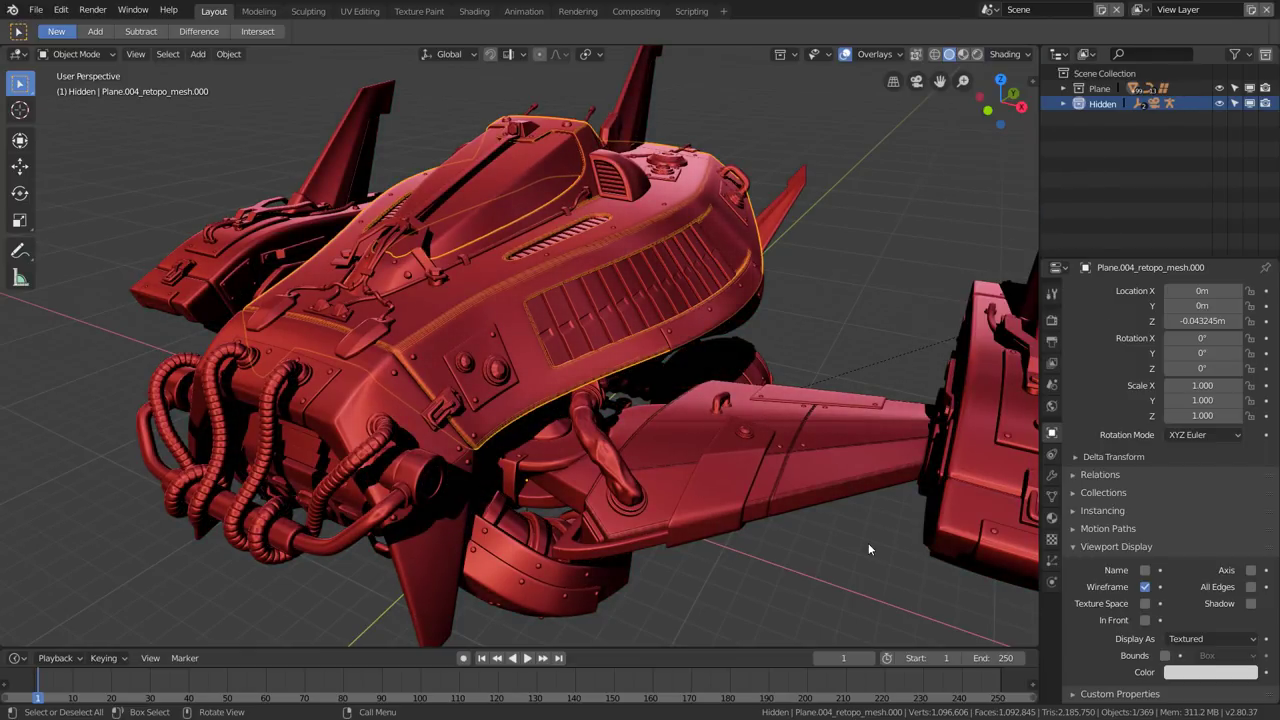
left_click(1250, 604)
left_click(1251, 605)
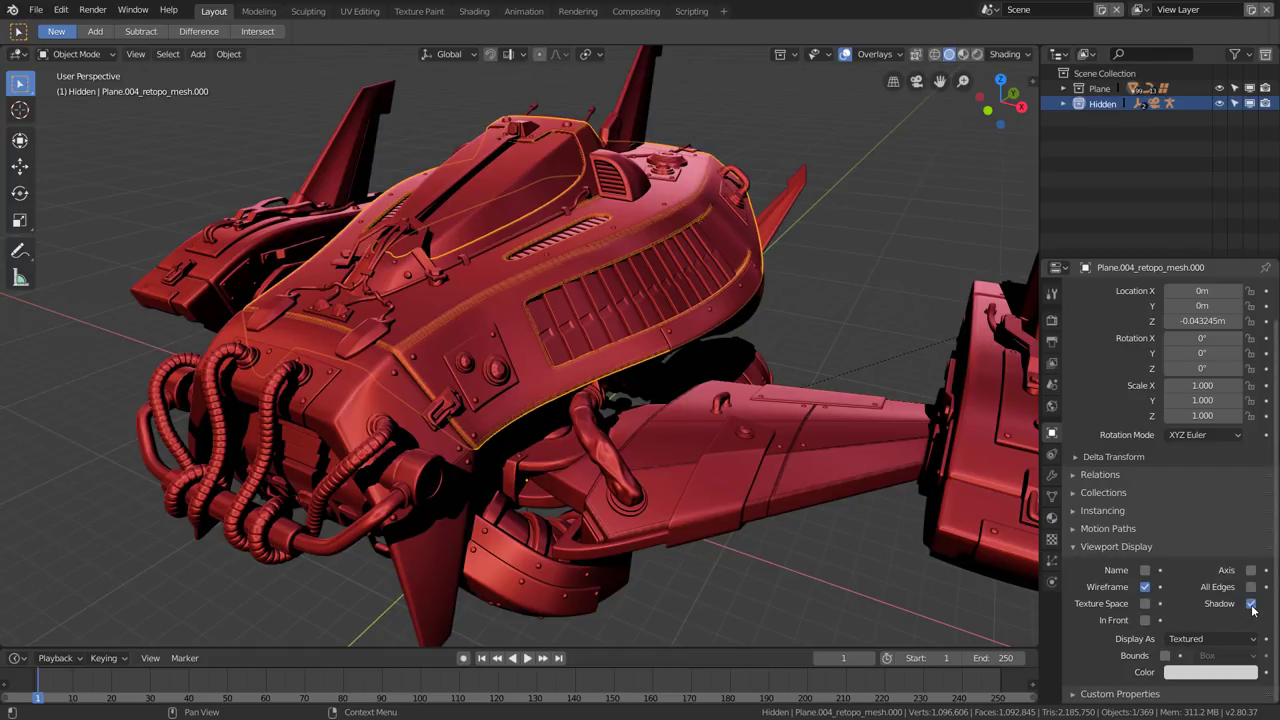
left_click(1251, 605)
double_click(1251, 605)
double_click(1251, 605)
double_click(1251, 605)
Select the arm piece Plane.021 and turn off its object wireframe.
left_click(852, 493)
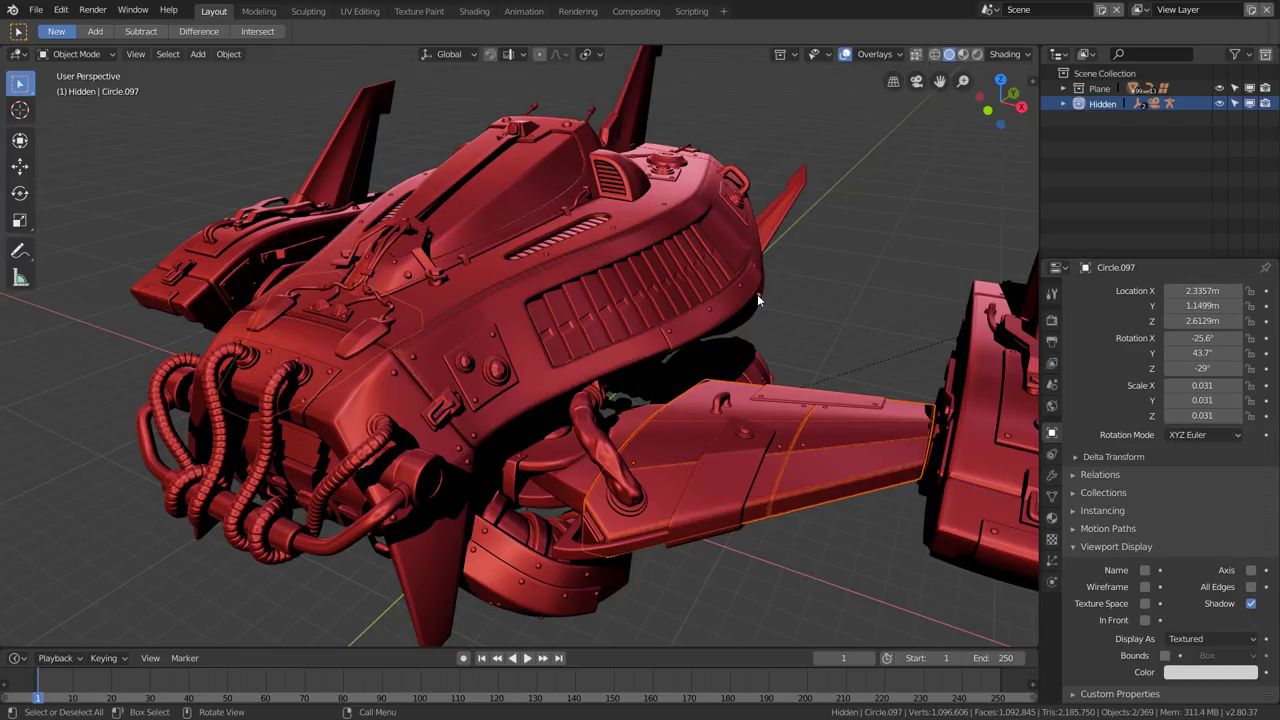
left_click(757, 294)
left_click(860, 442, "shift")
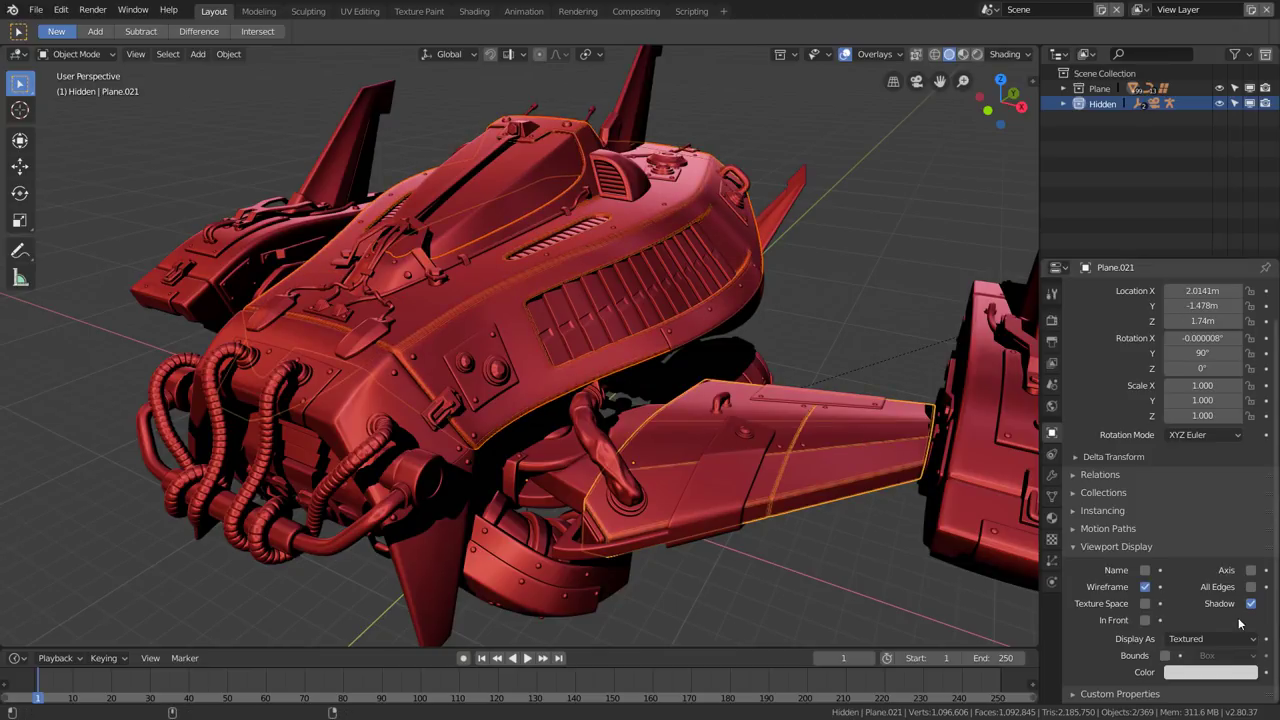
left_click(1146, 589)
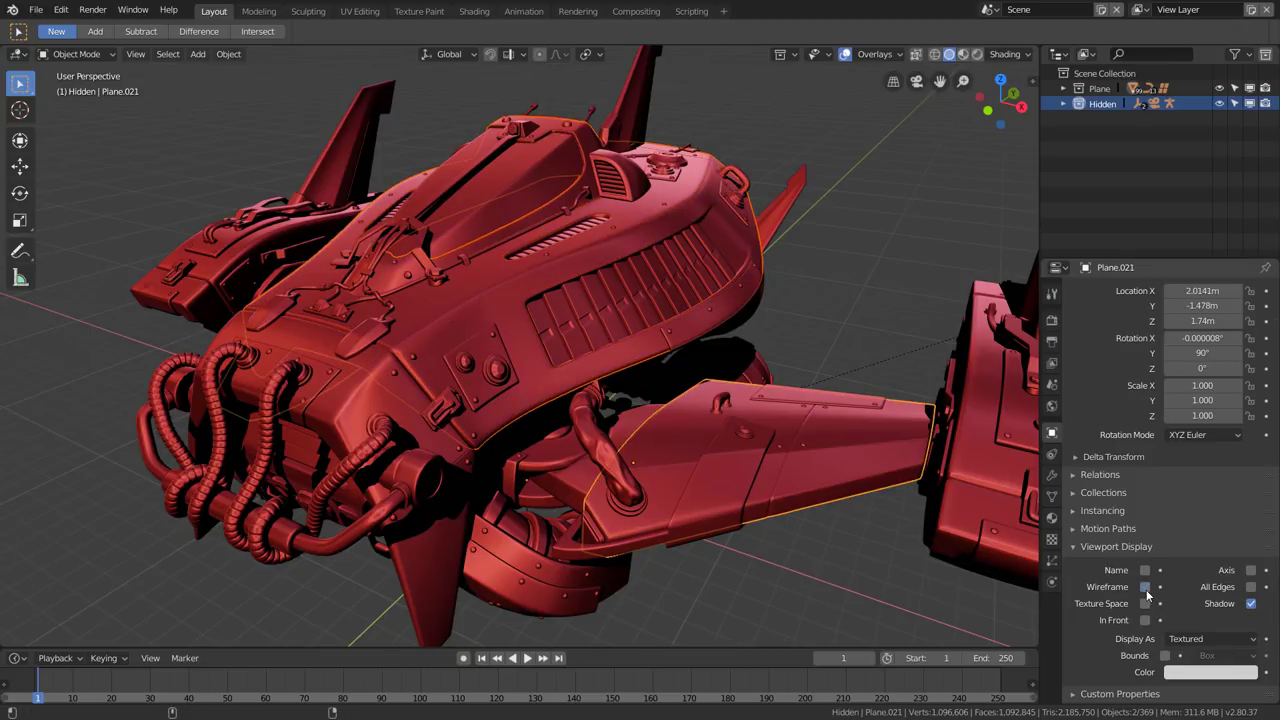
middle_click(770, 455, "alt")
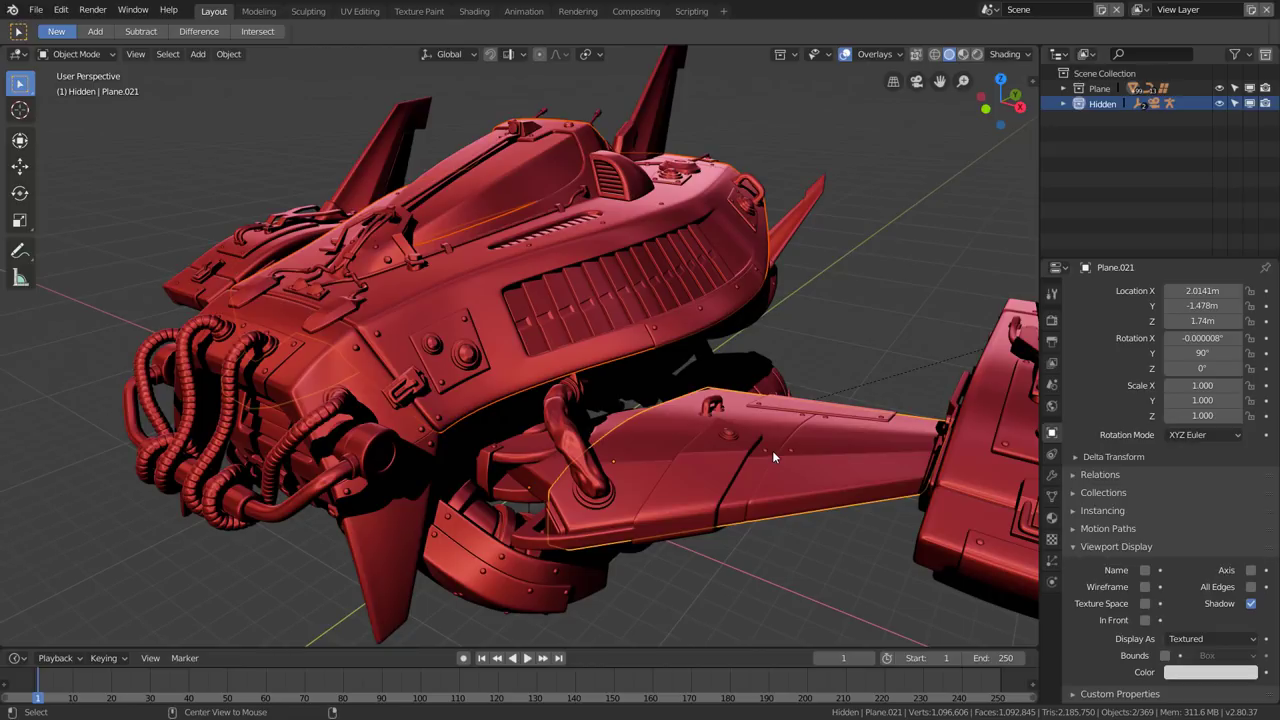
key("alt+a")
mouse_move(698, 449)
middle_mouse_down()
mouse_move(780, 422)
mouse_move(758, 428)
middle_mouse_up()
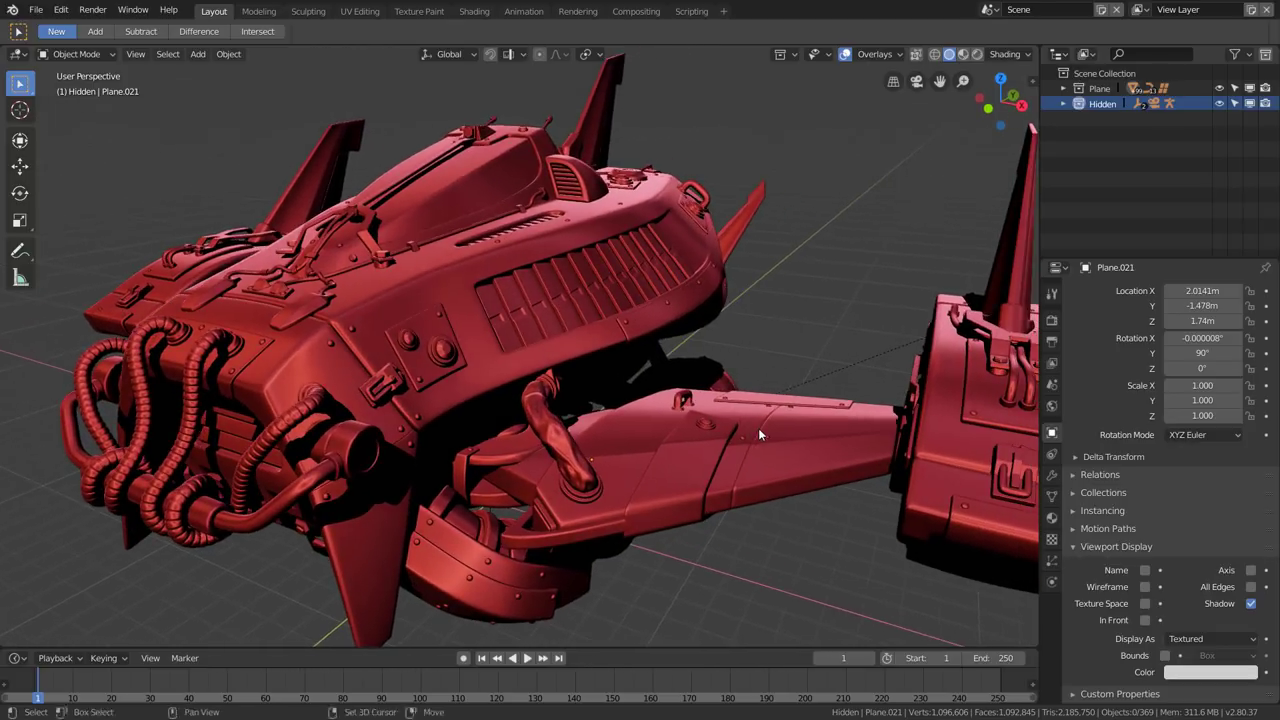
scroll(758, 428, "down", 3)
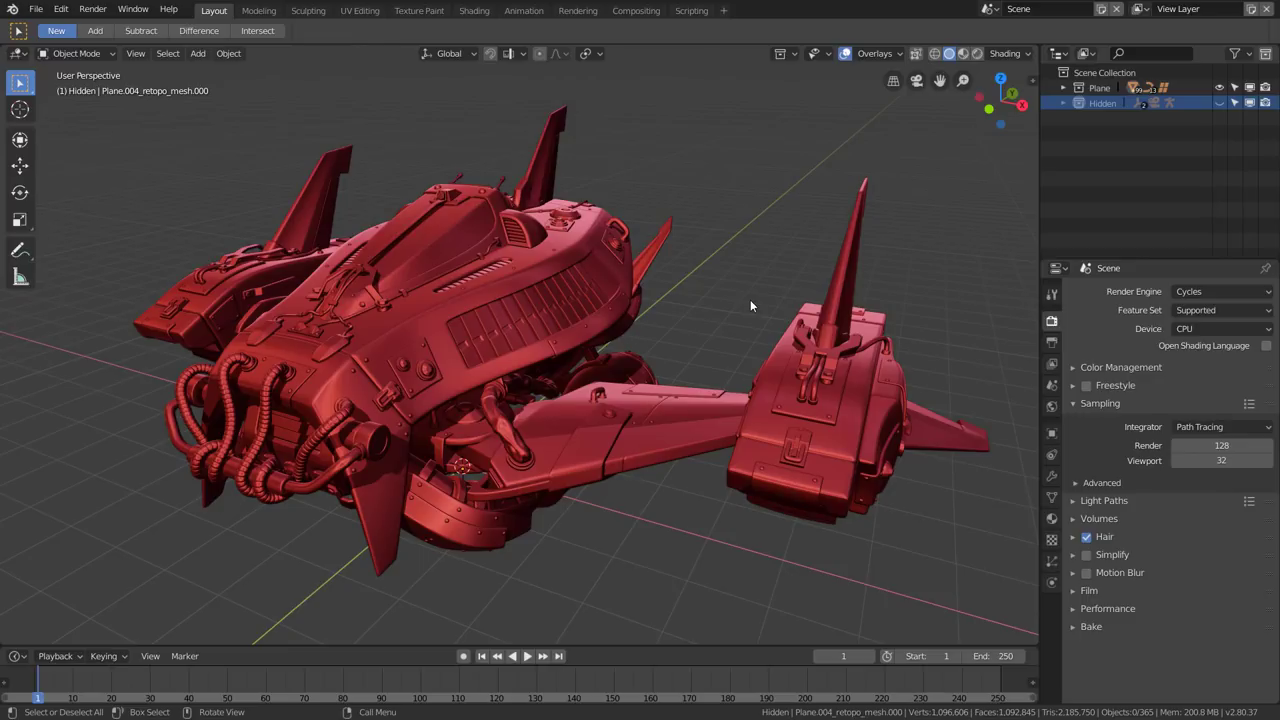
Switch the viewport to Rendered shading for a Cycles path-traced preview of the ship.
key("z")
left_click(752, 215)
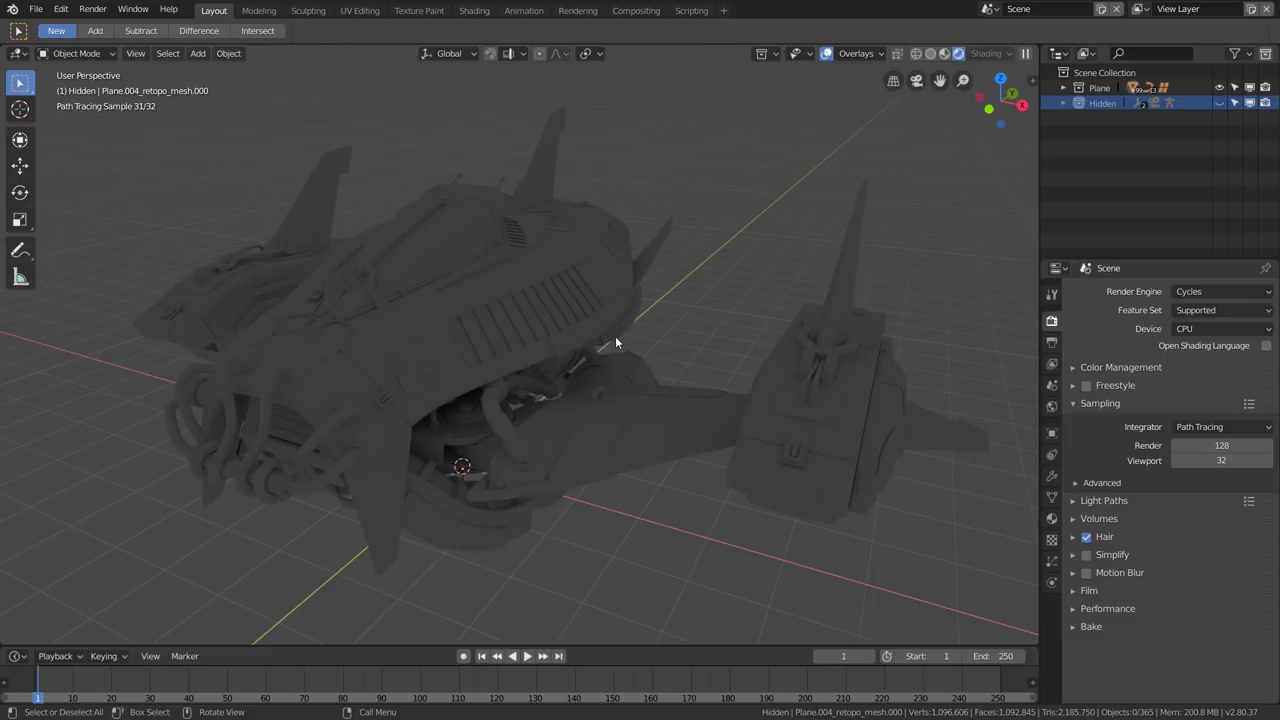
left_click(390, 338)
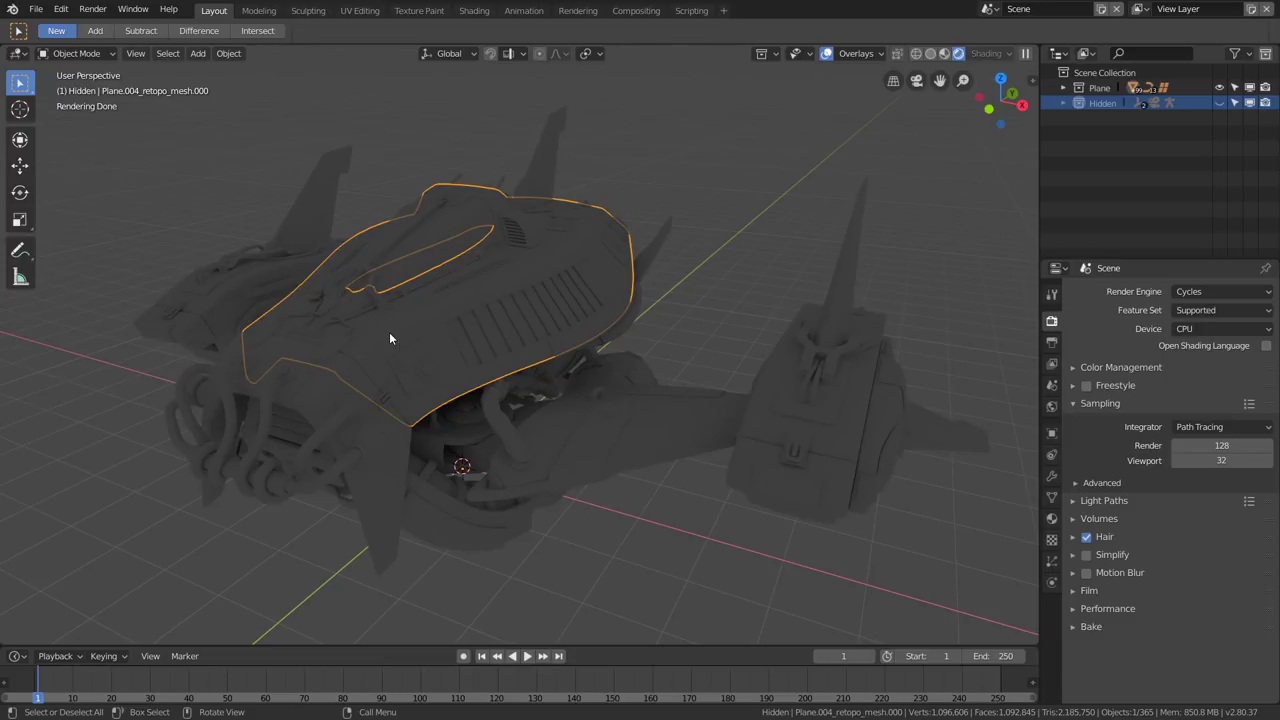
key("g")
key("z")
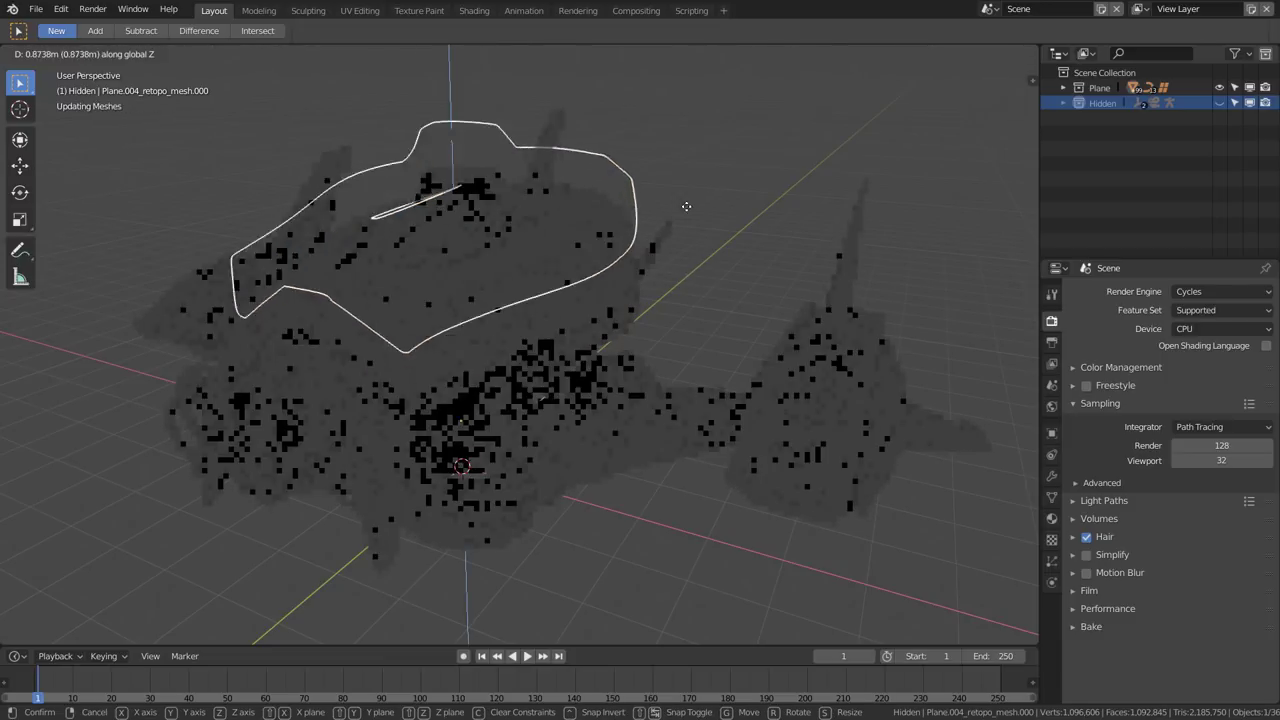
left_click(683, 259)
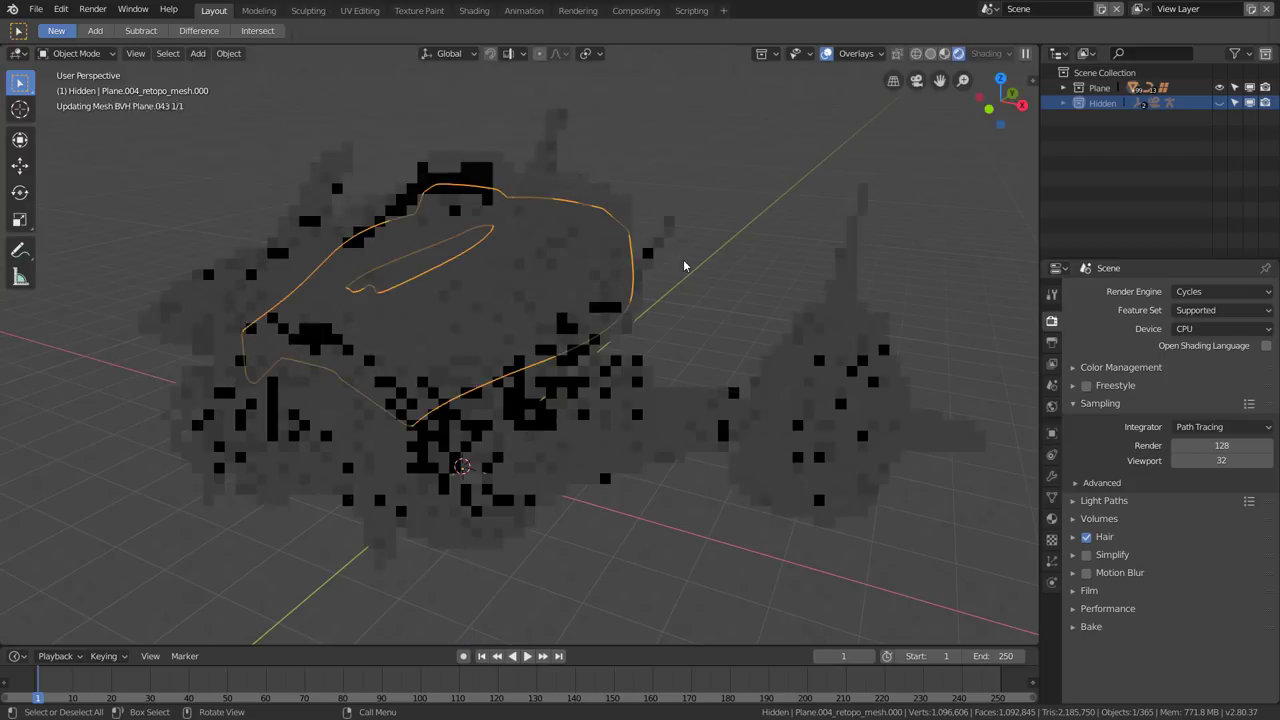
left_click(837, 264)
key("g")
key("z")
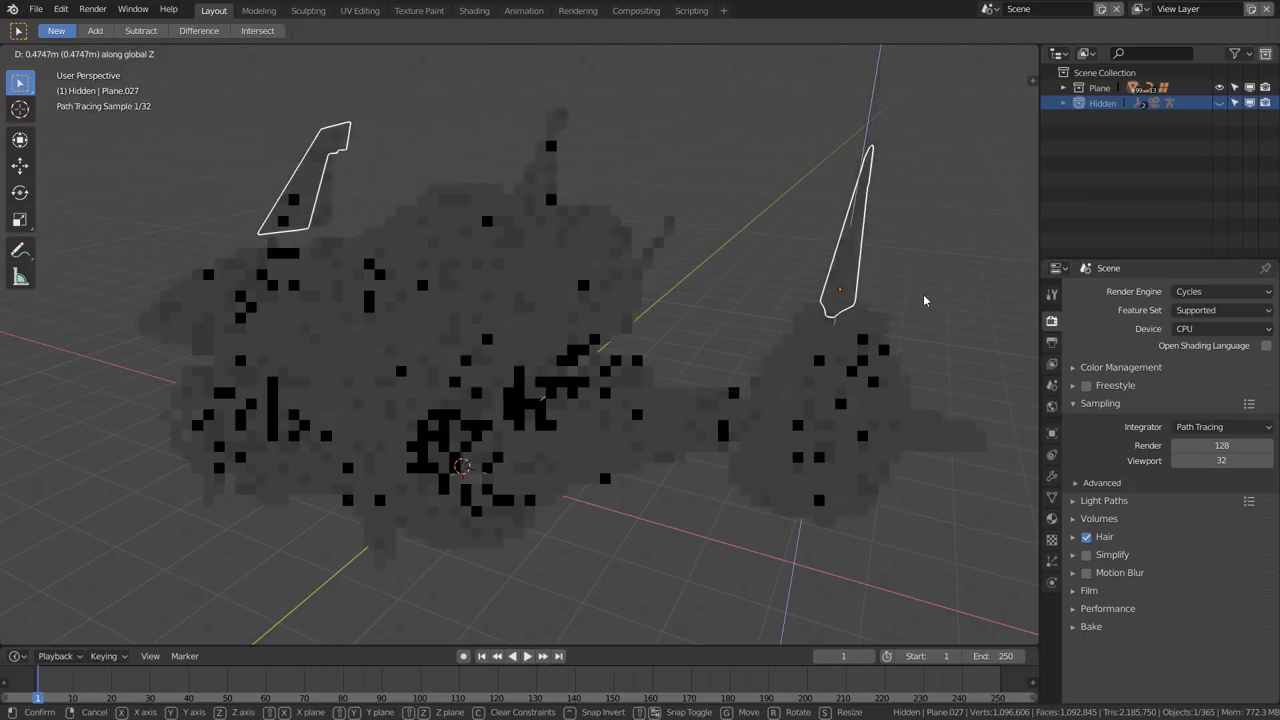
left_click(923, 300)
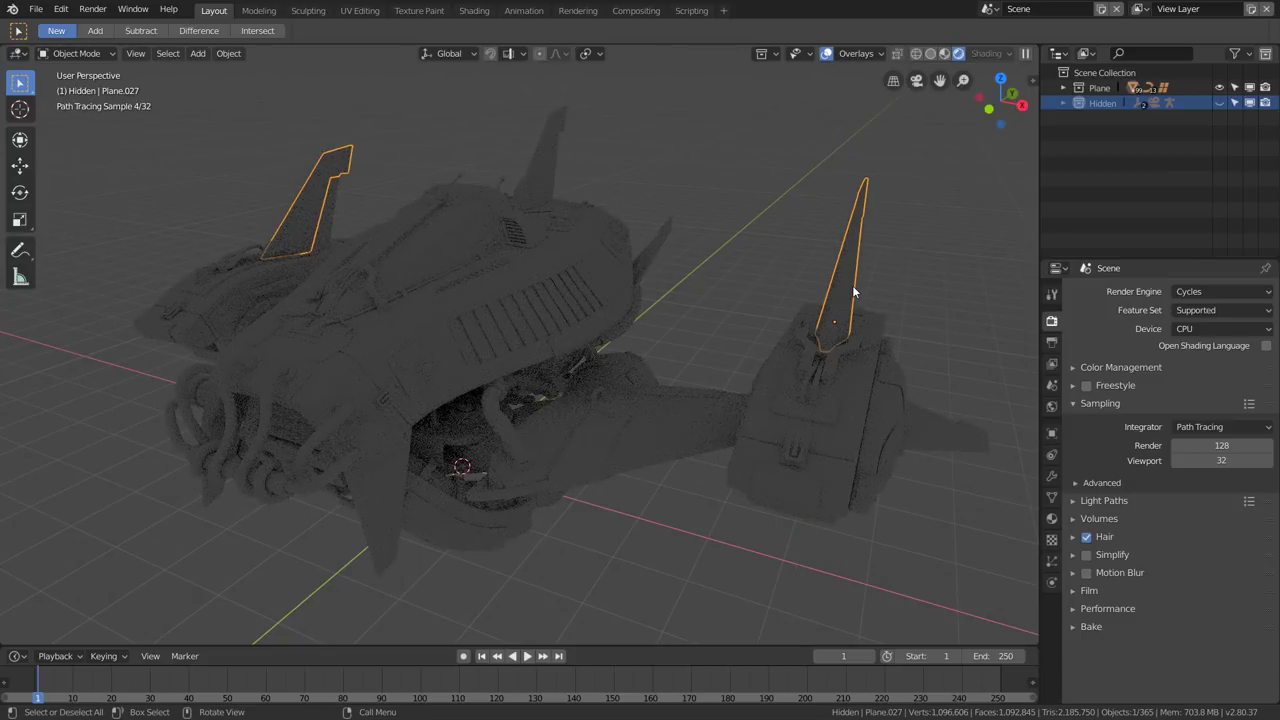
key("g")
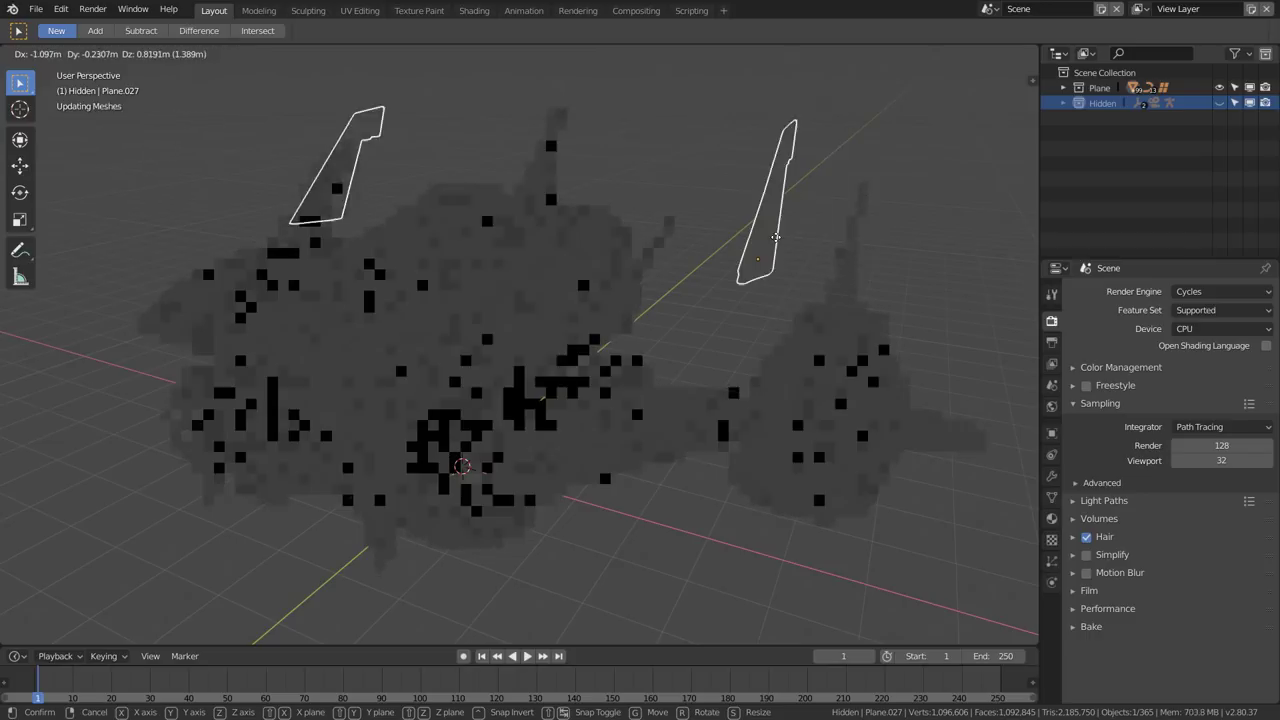
key("Escape")
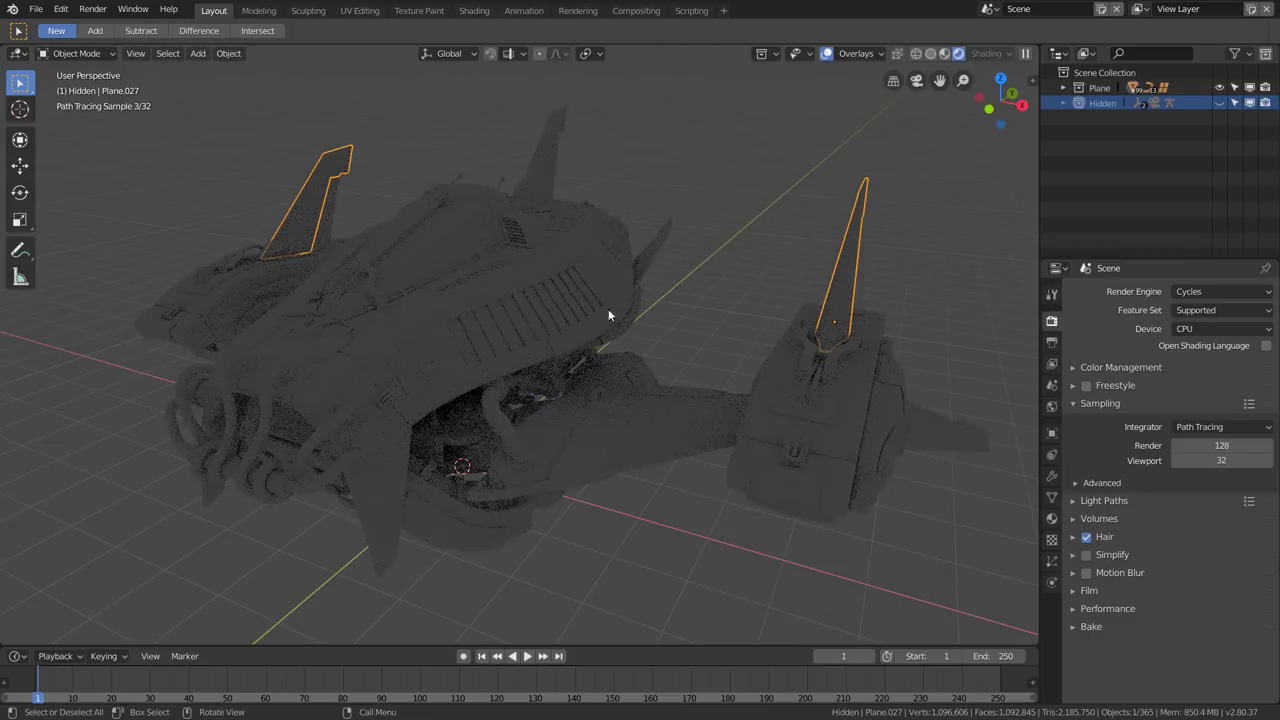
mouse_move(608, 308)
middle_mouse_down()
mouse_move(449, 324)
mouse_move(622, 315)
mouse_move(596, 317)
middle_mouse_up()
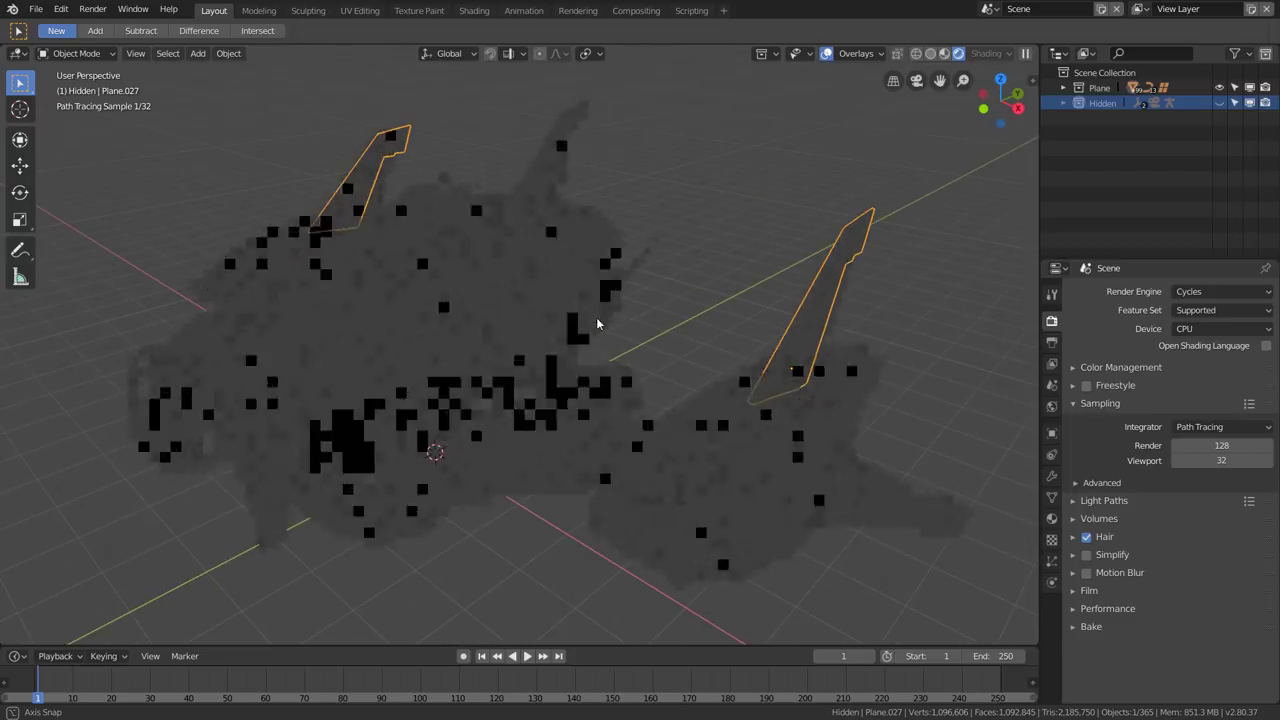
Enable the Wireframe overlay at 0.500 over the Cycles-rendered ship.
left_click(868, 54)
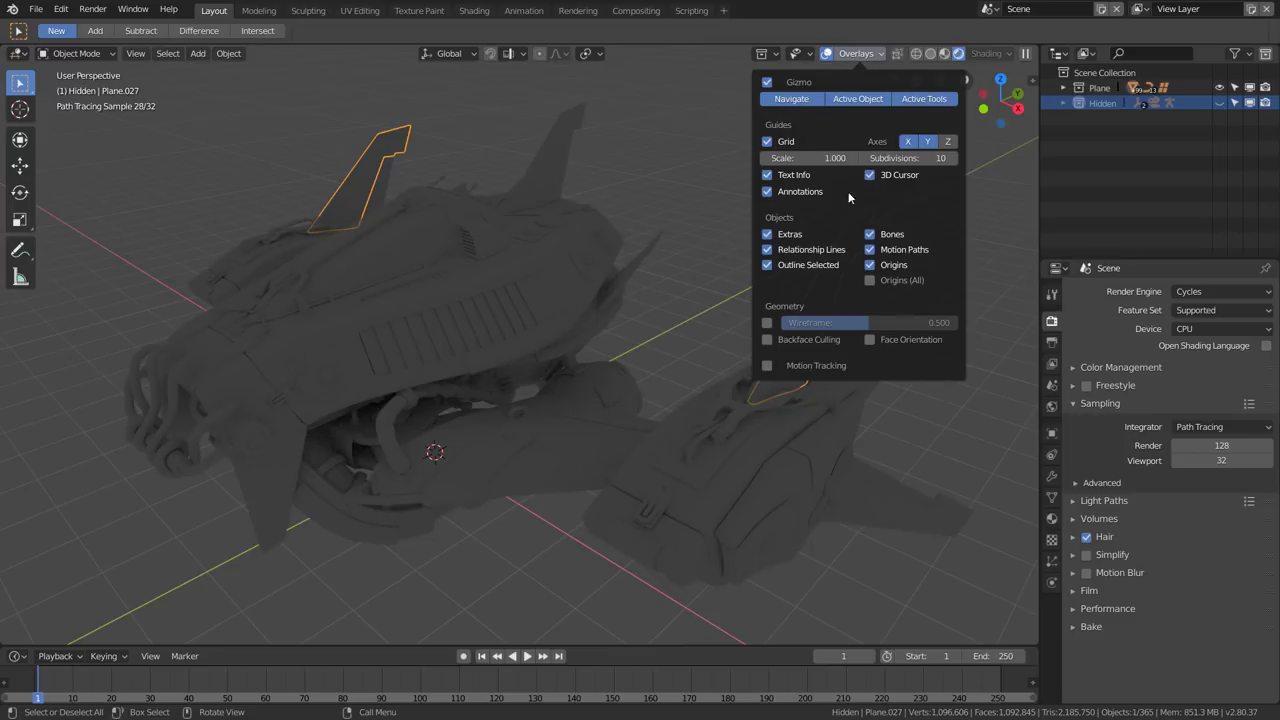
left_click(770, 322)
left_click_drag(800, 322, 855, 328)
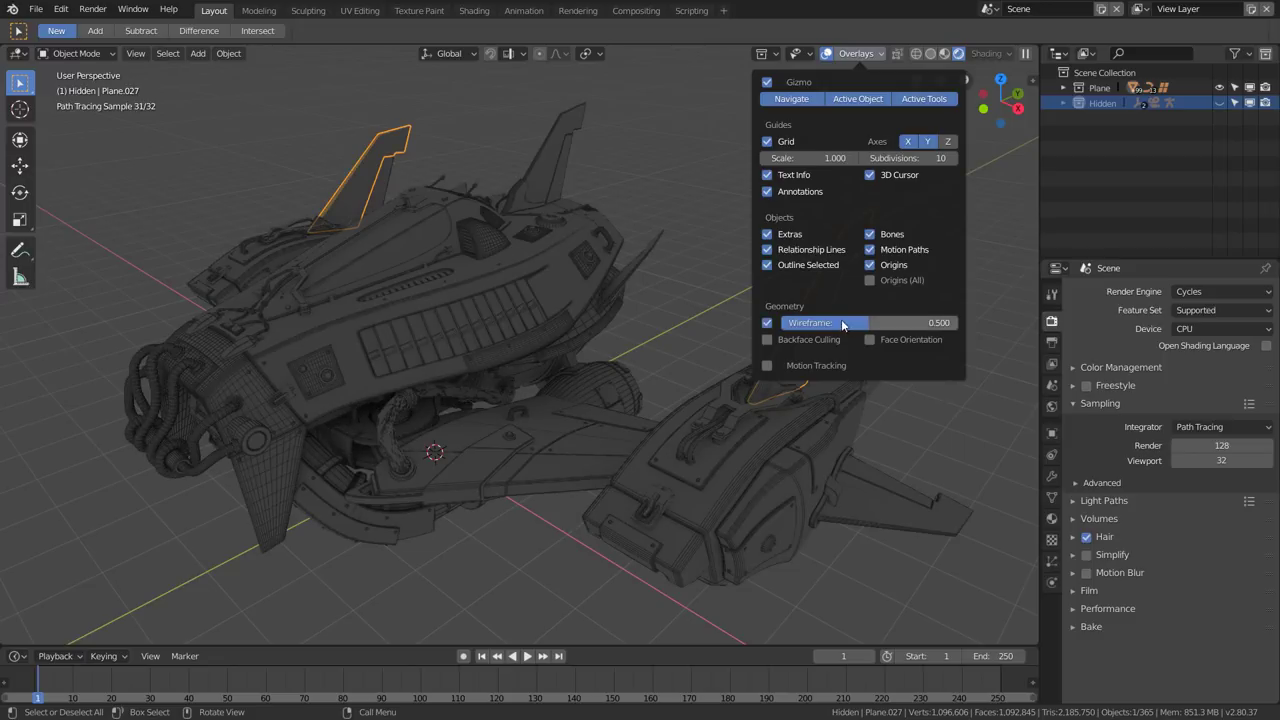
middle_click_drag(464, 339, 545, 346)
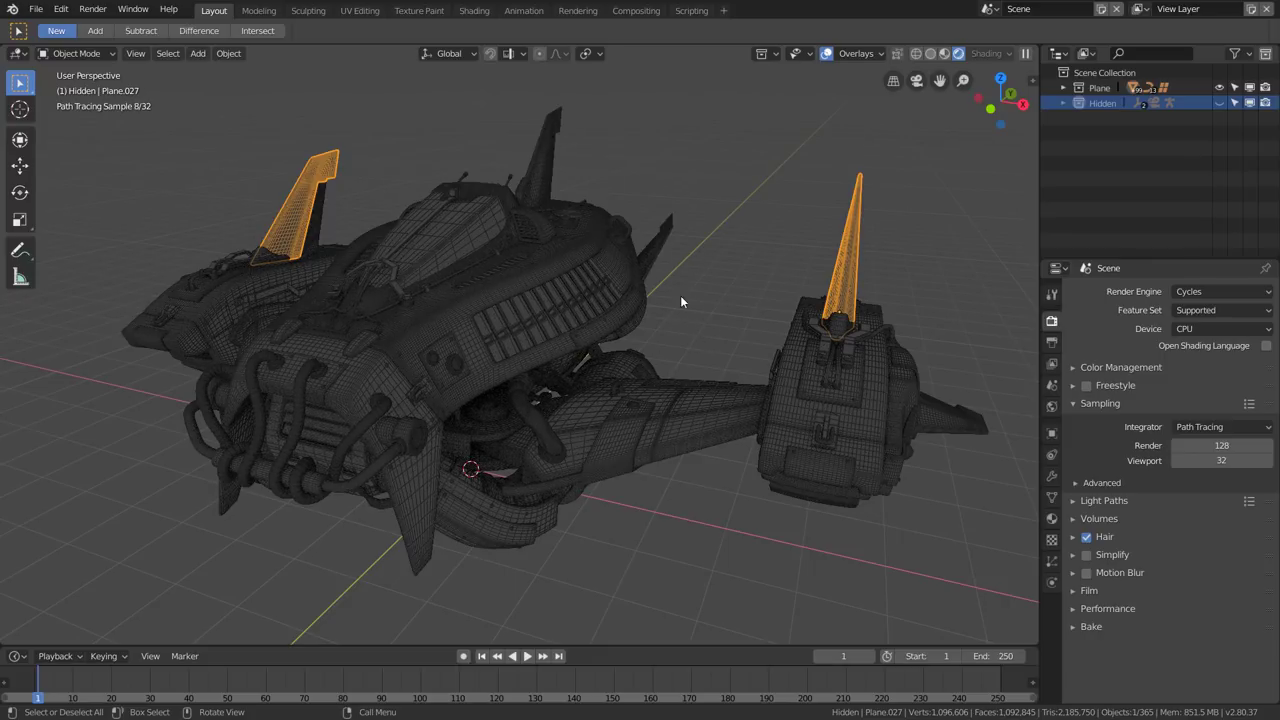
Deselect the spikes and toggle all viewport overlays off and back on.
left_click(800, 268)
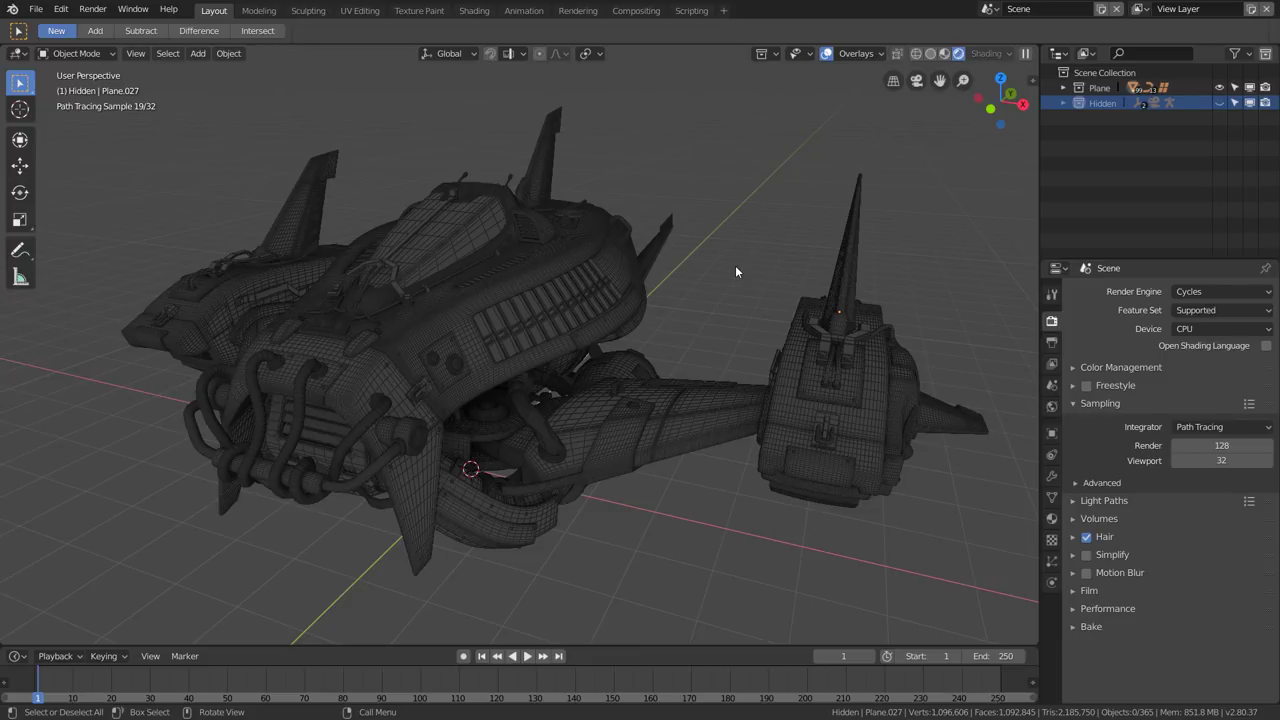
left_click(827, 57)
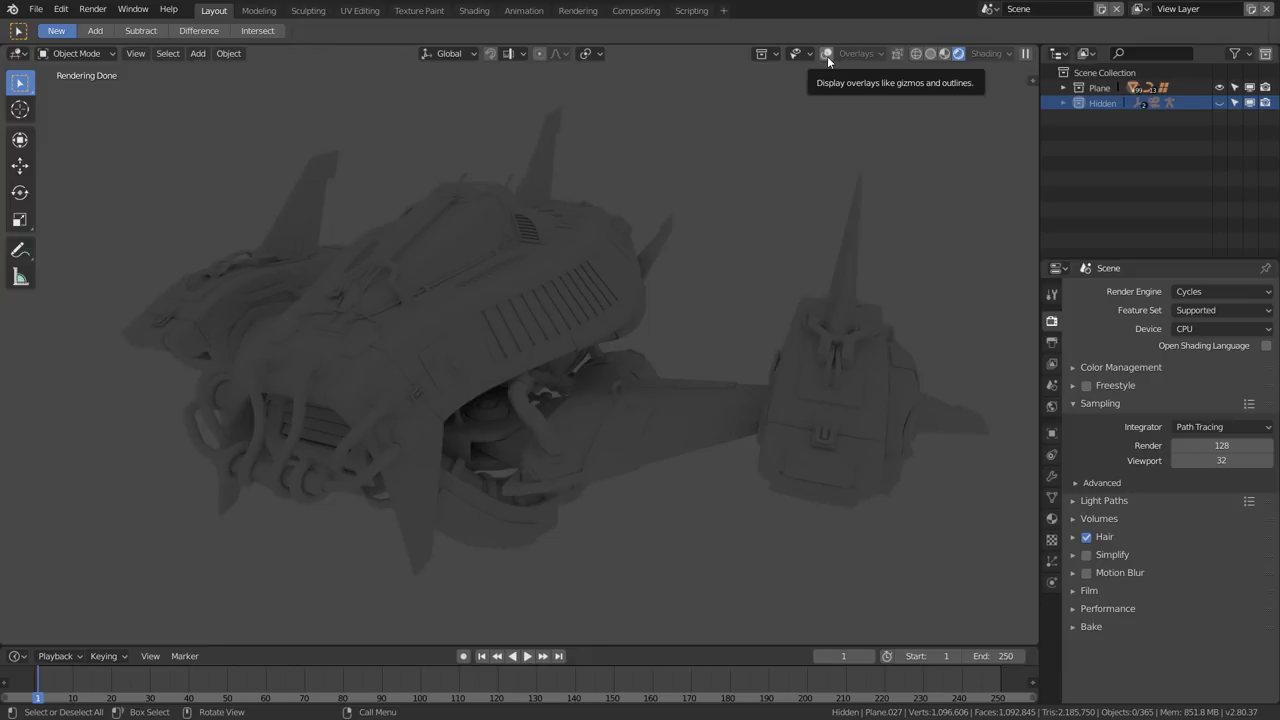
left_click(827, 56)
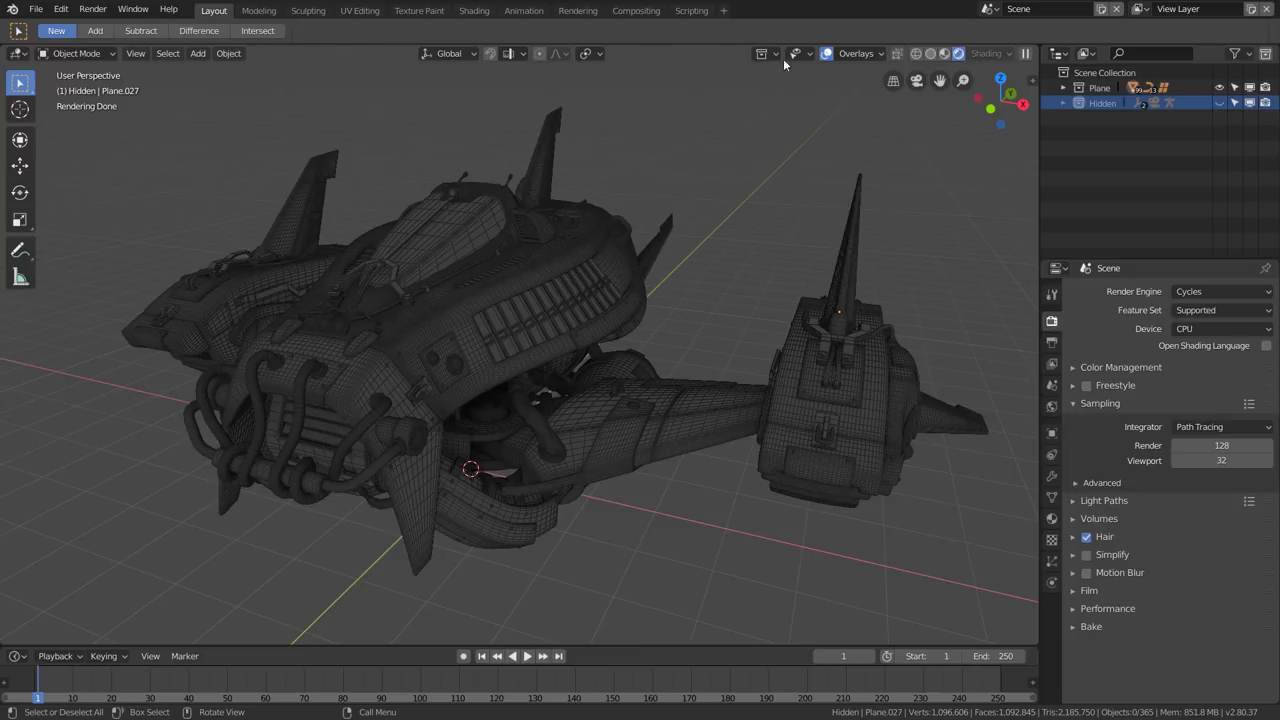
left_click(880, 53)
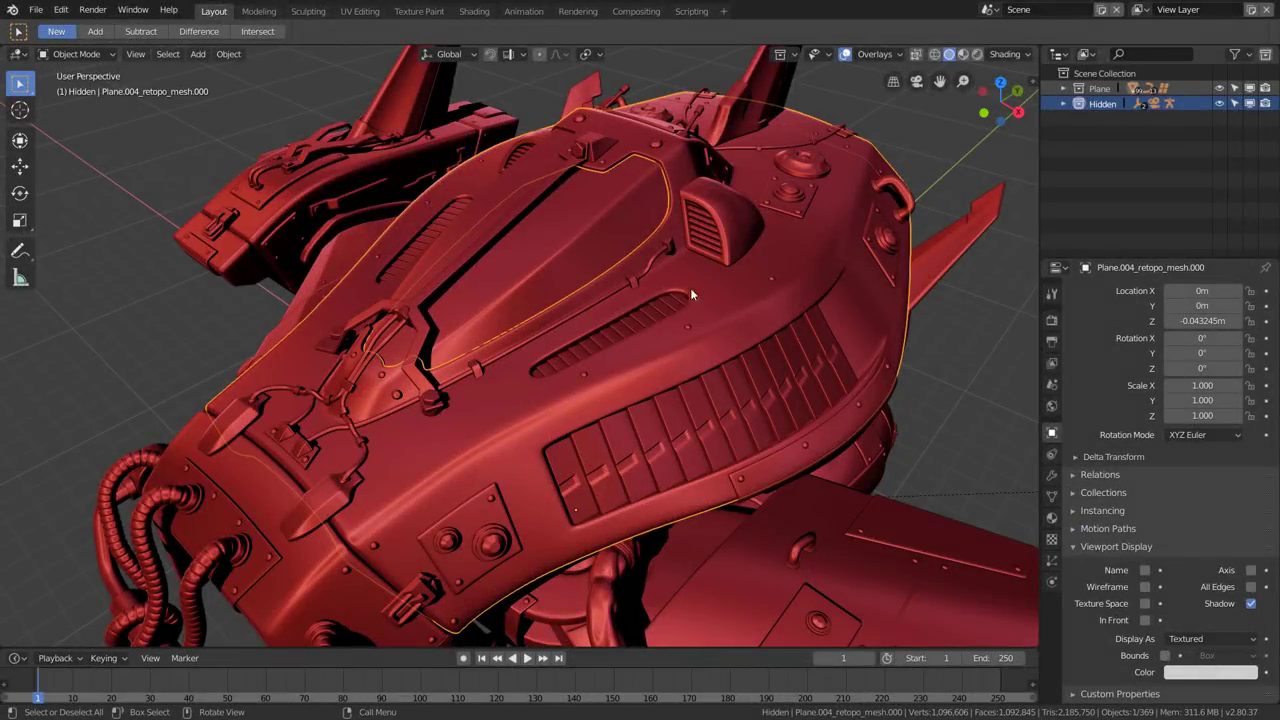
Put the ship mesh in Sculpt Mode and toggle Show Diffuse Color on, then back off.
left_click(819, 54)
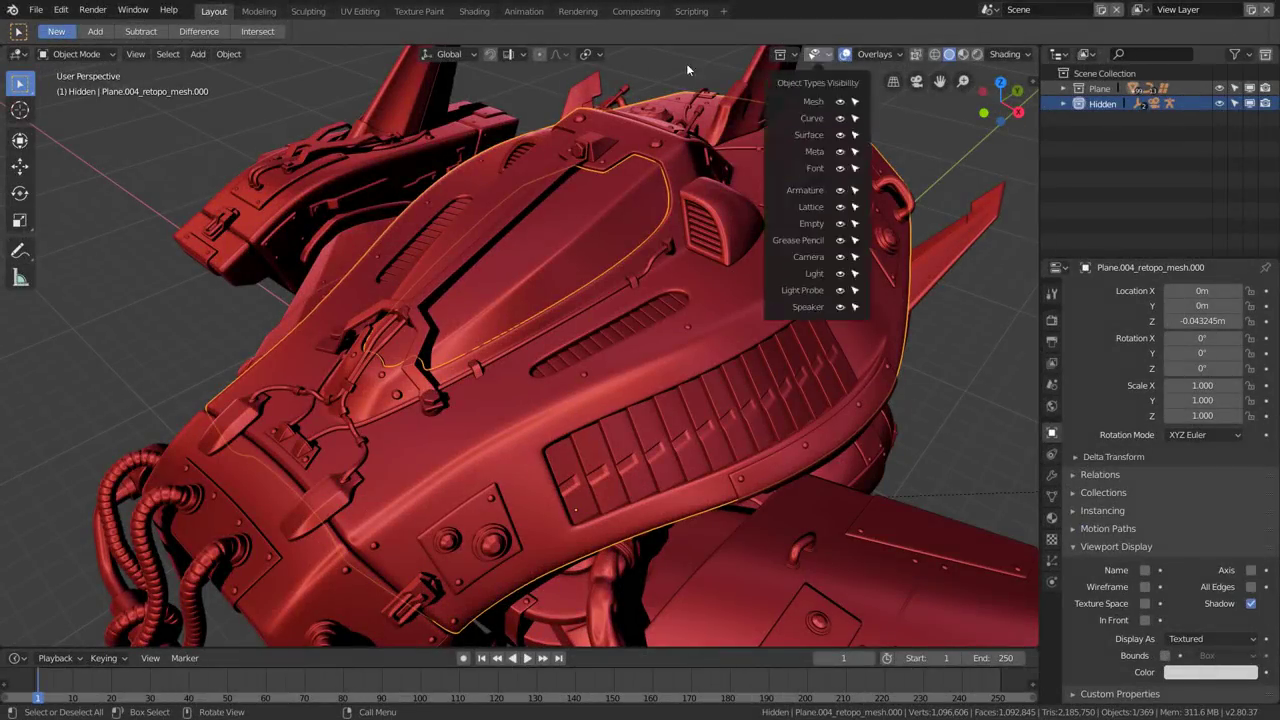
left_click(100, 54)
left_click(98, 106)
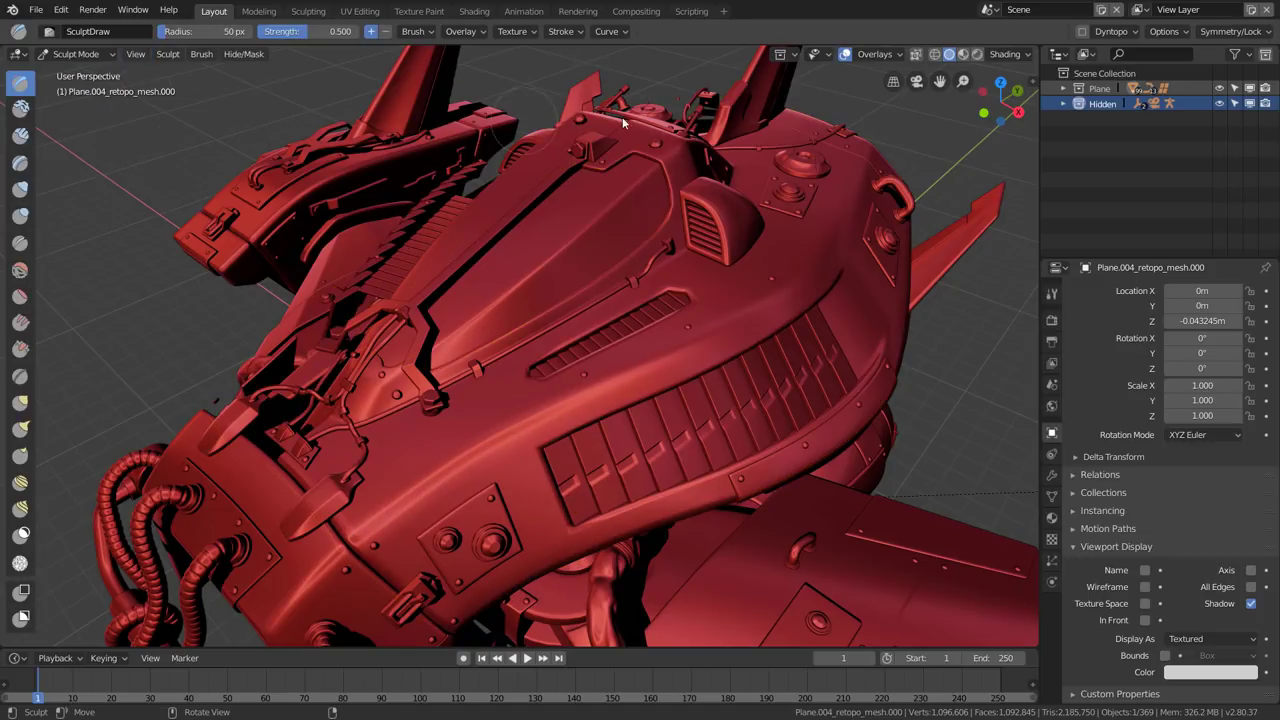
left_click(880, 54)
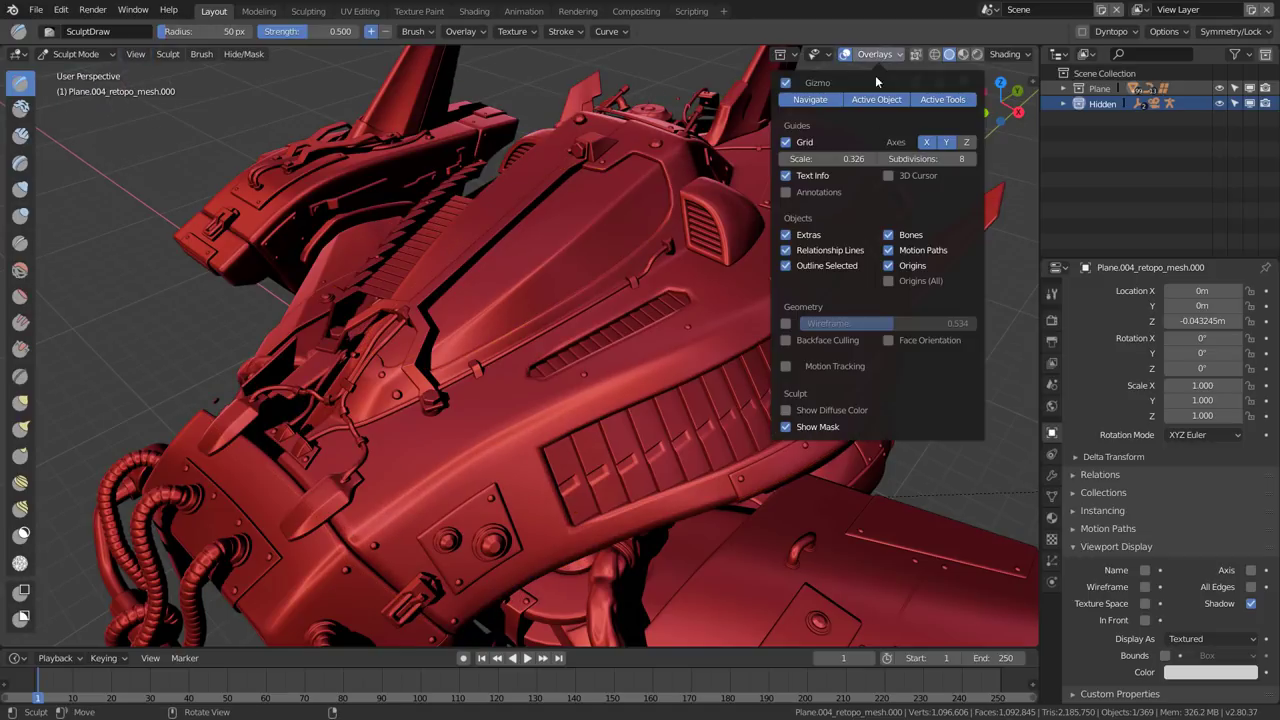
left_click(805, 410)
left_click(805, 410)
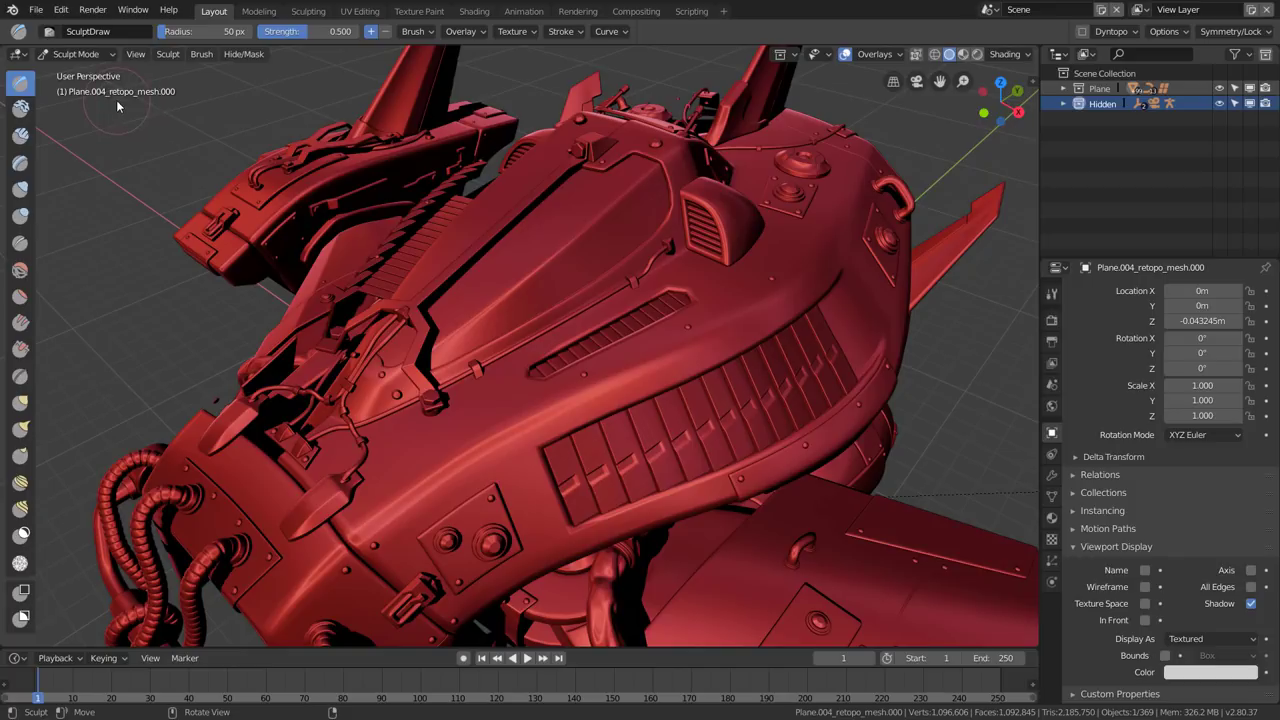
left_click(96, 32)
left_click(80, 54)
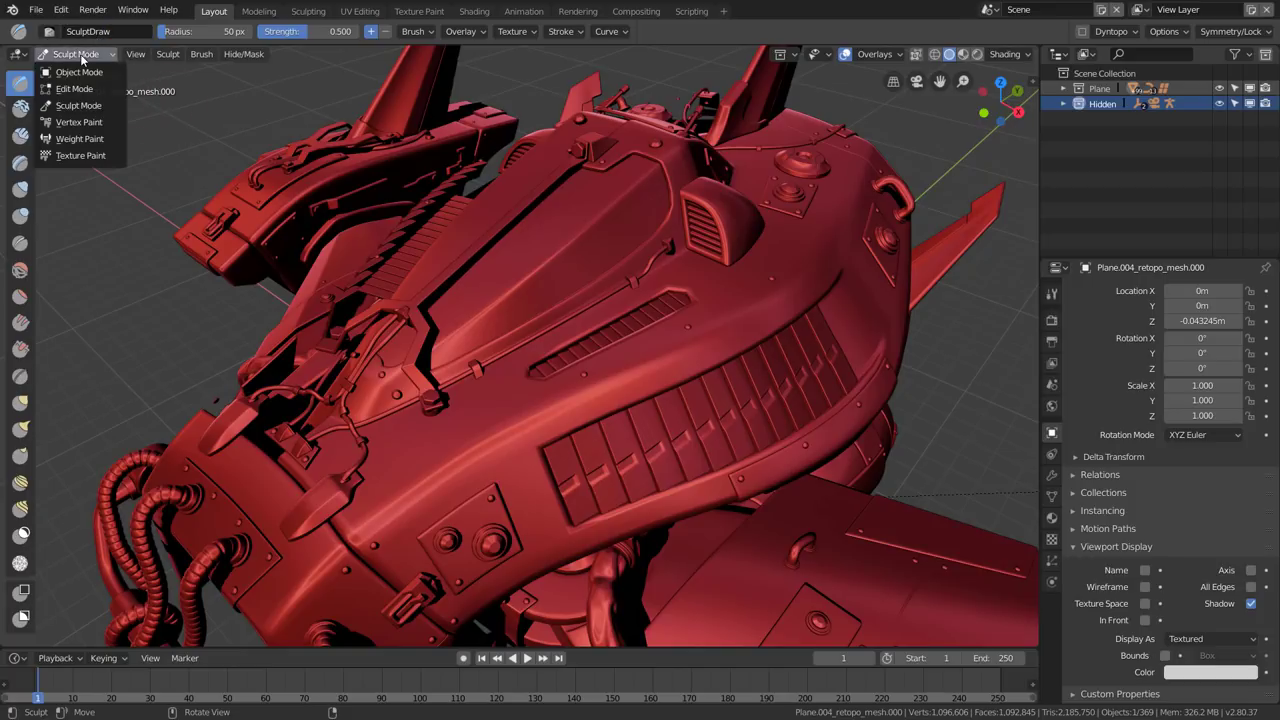
Switch to Vertex Paint, check its 0.800 overlay opacity, and zoom out to the whole ship.
left_click(89, 122)
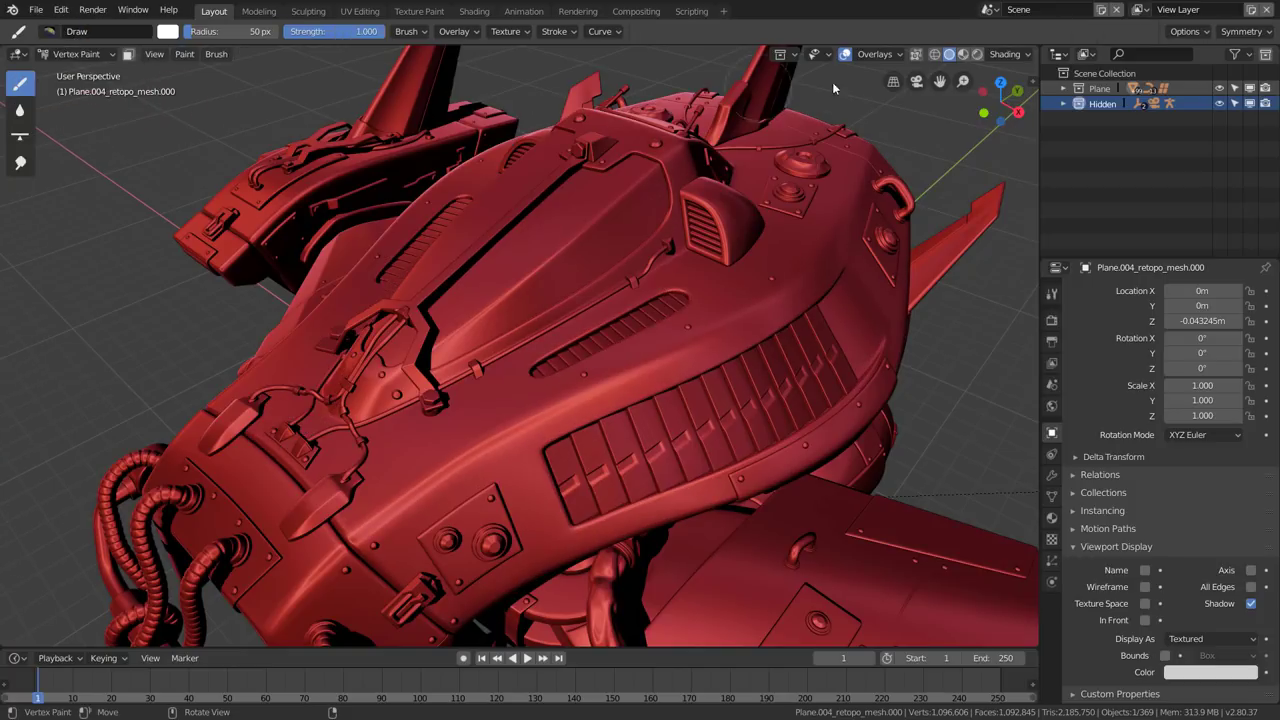
left_click(880, 54)
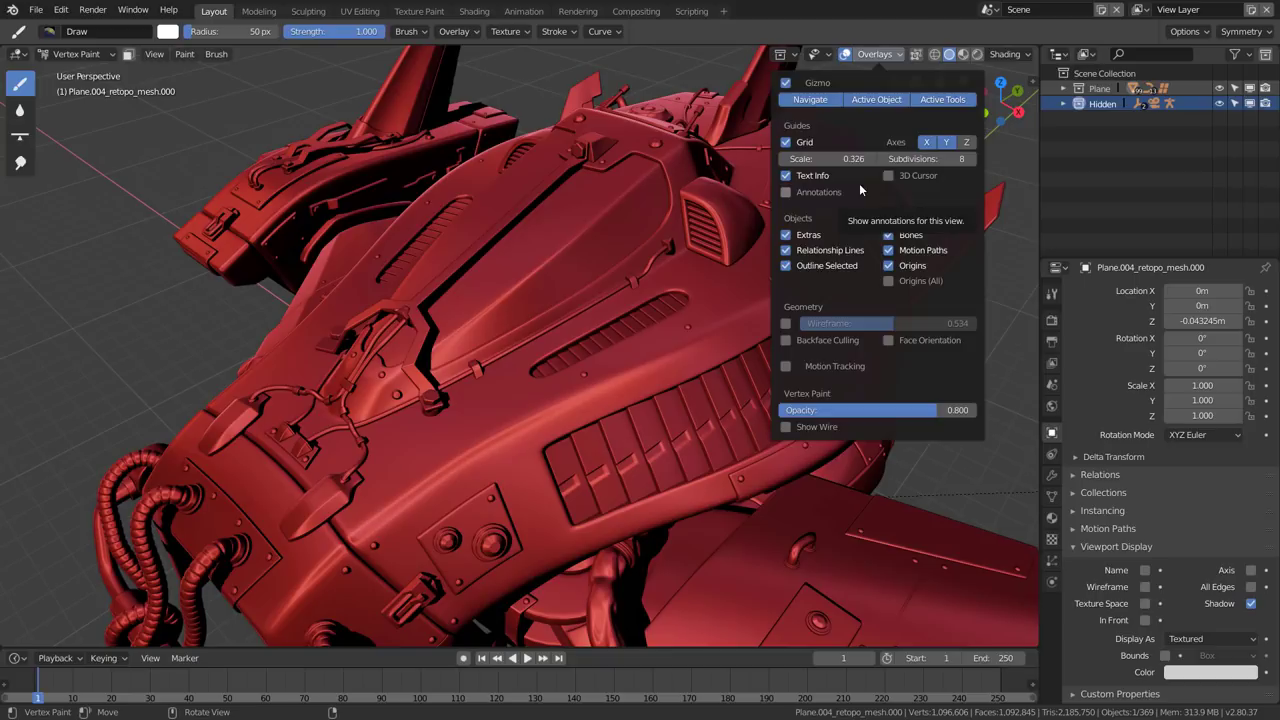
scroll(568, 266, "down", 5)
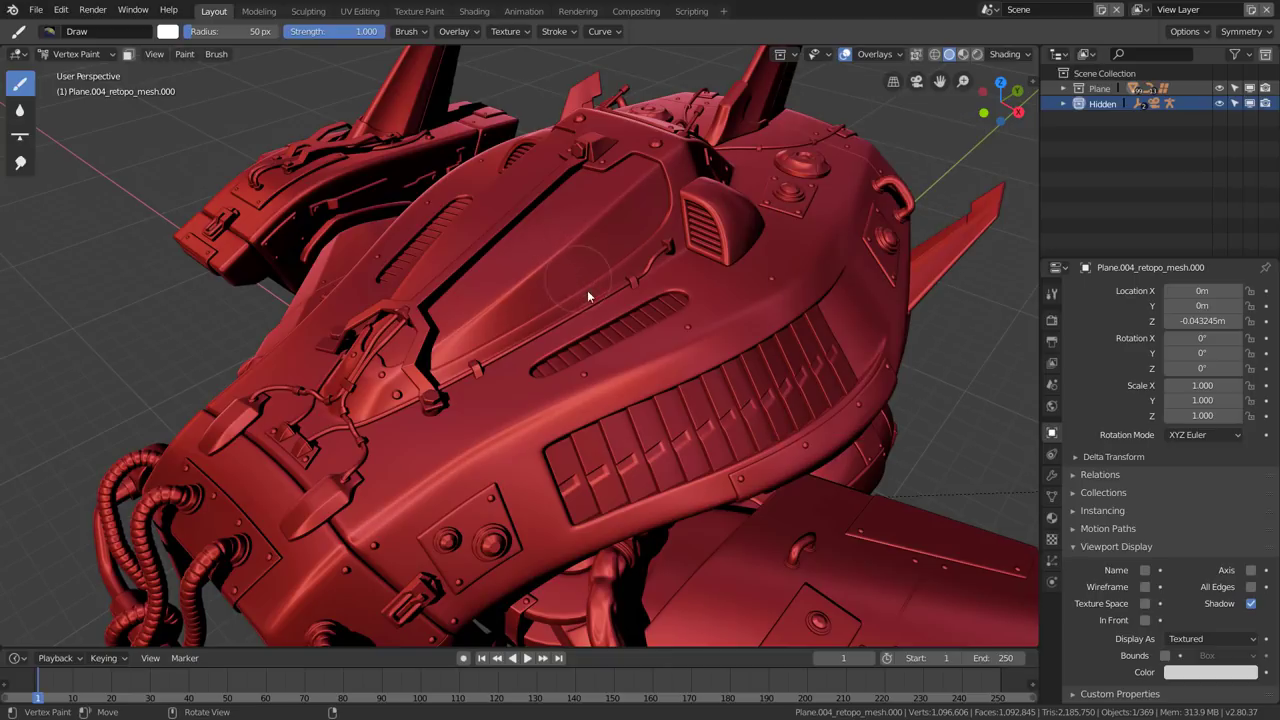
middle_click_drag(687, 297, 681, 303)
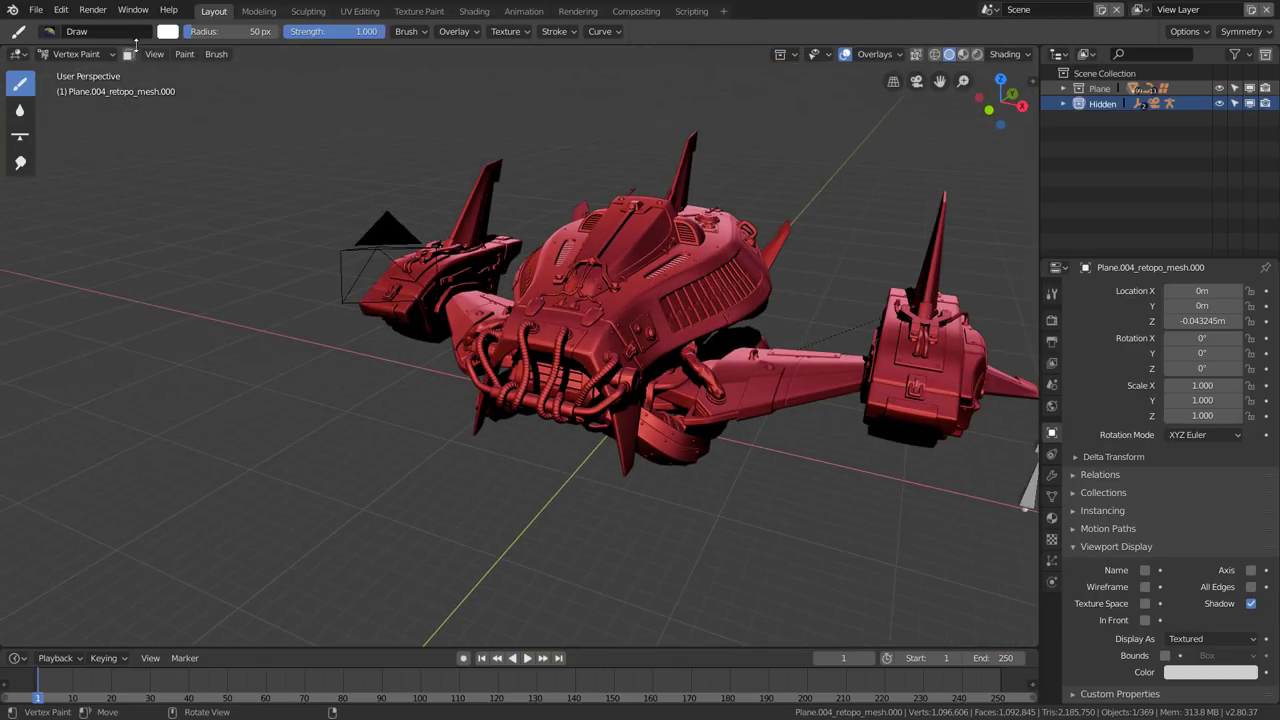
Return to Object Mode, then hide and reshow all mesh objects via Object Types Visibility.
left_click(76, 54)
left_click(88, 72)
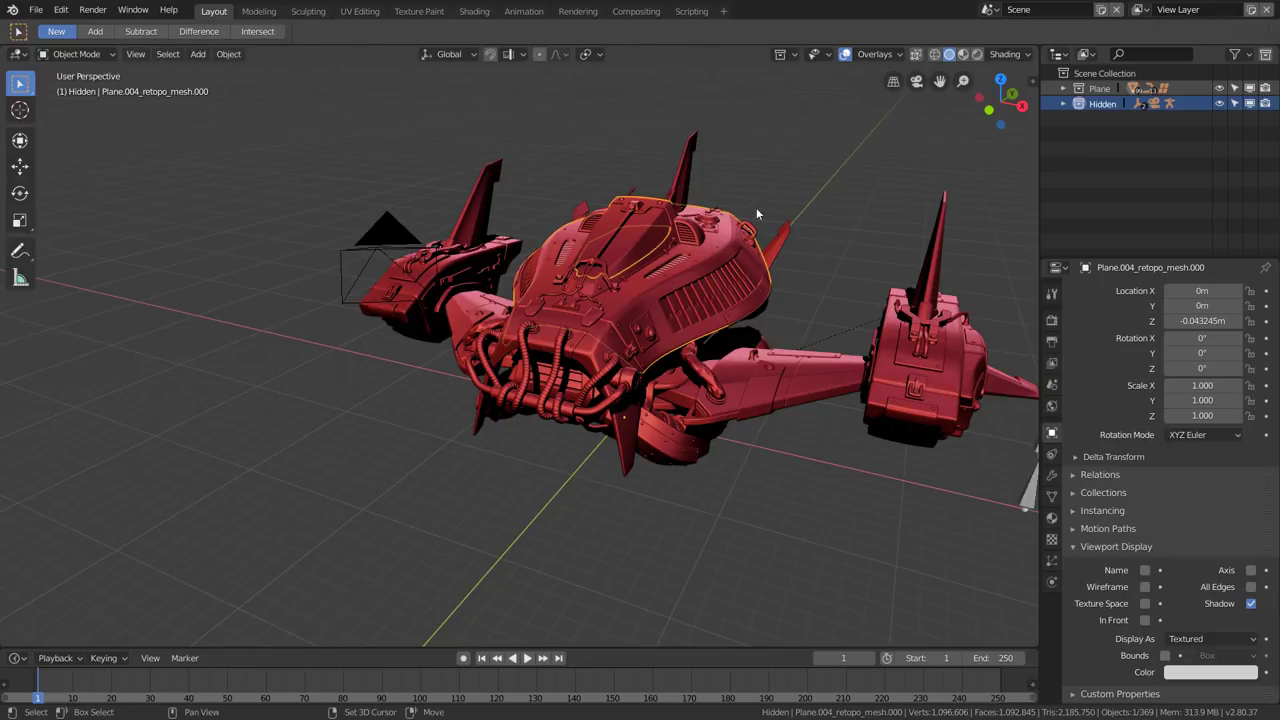
mouse_move(757, 214)
middle_mouse_down()
mouse_move(661, 225)
mouse_move(643, 298)
middle_mouse_up()
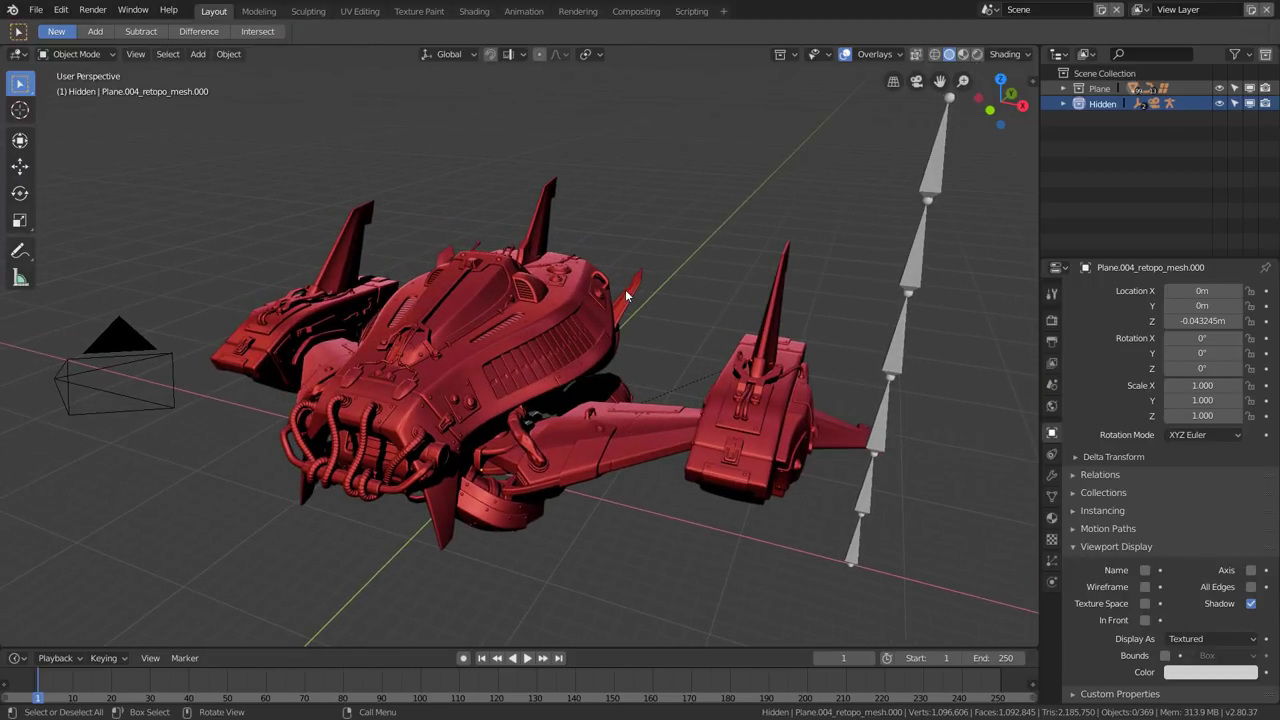
left_click(820, 54)
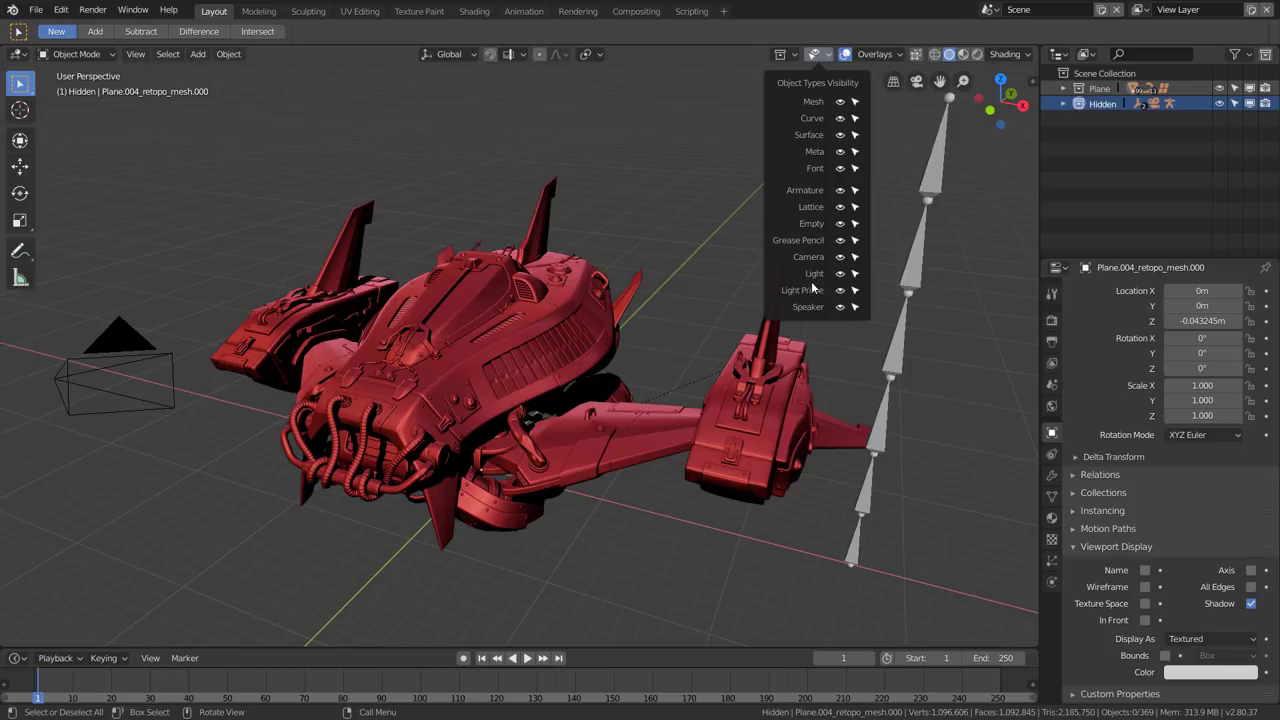
left_click(840, 102)
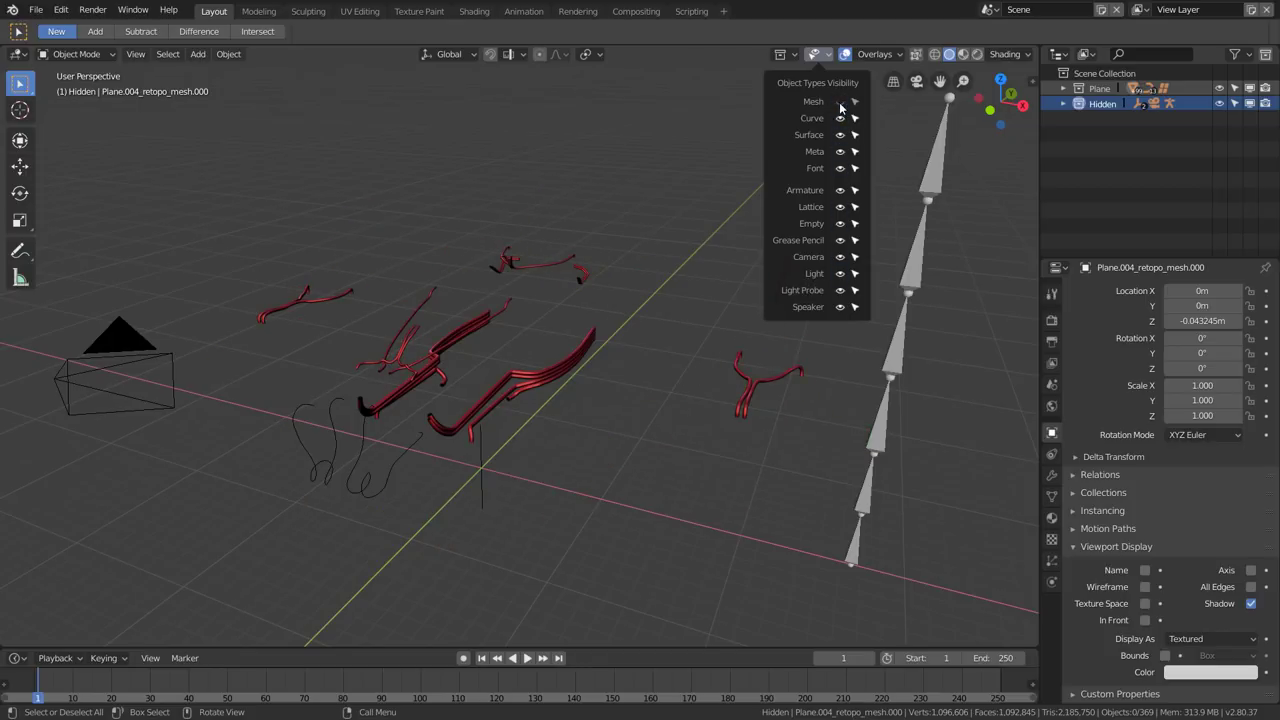
left_click(840, 102)
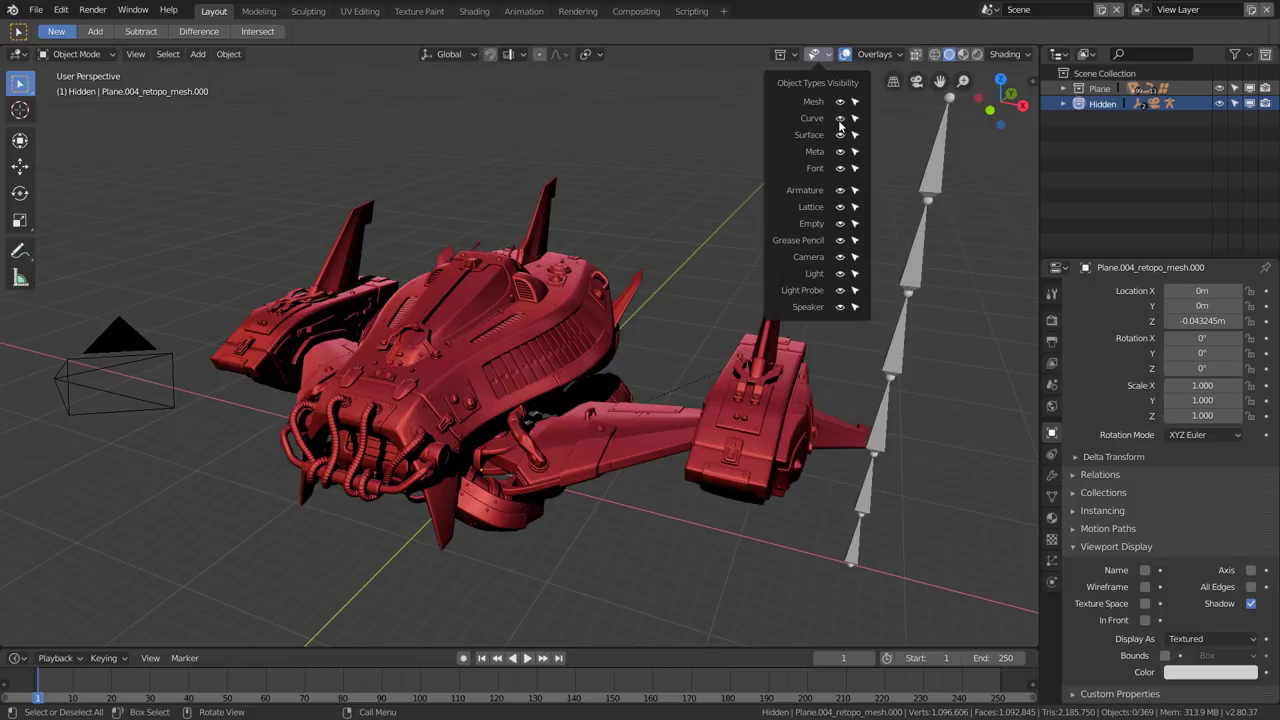
Hide the armature and camera objects, then make both visible again.
left_click(840, 191)
left_click(840, 193)
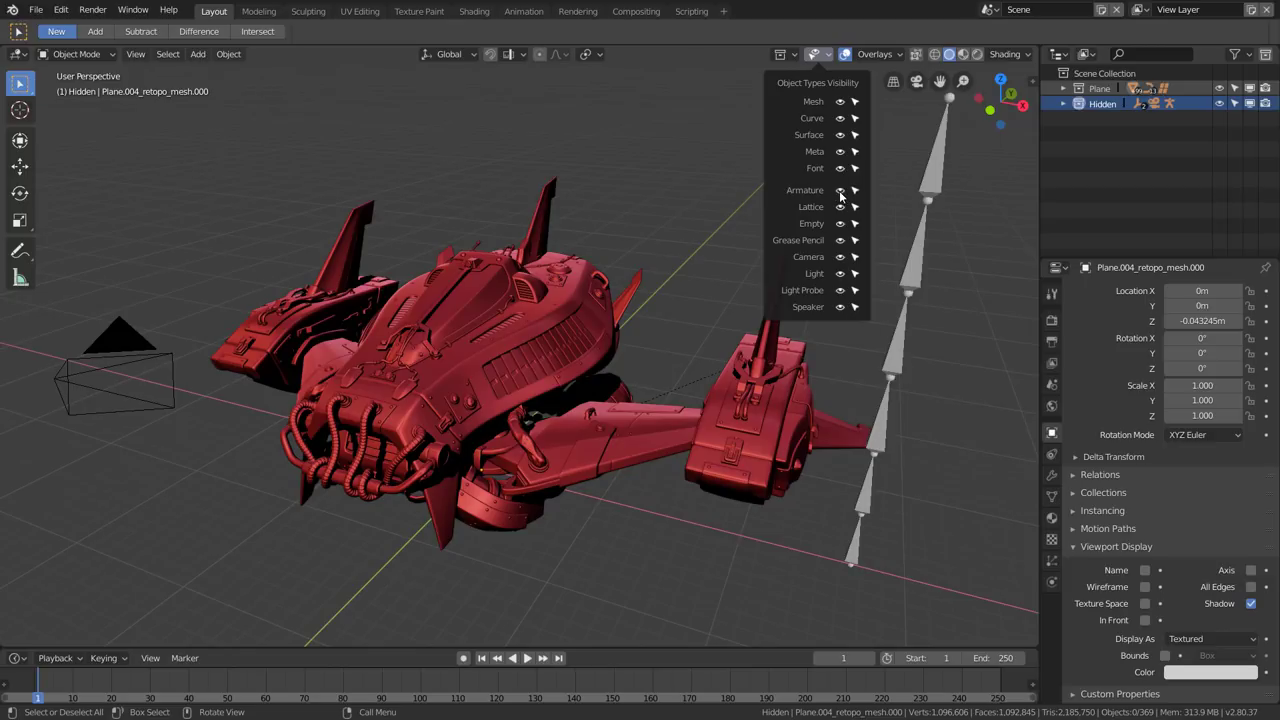
left_click(840, 191)
left_click(840, 191)
left_click(840, 191)
left_click(840, 191)
left_click(840, 257)
left_click(840, 257)
left_click(840, 257)
left_click(840, 257)
Select the BezierCurve.016 and BezierCurve.015 curves, then make the Armature active.
middle_click_drag(972, 337, 700, 315)
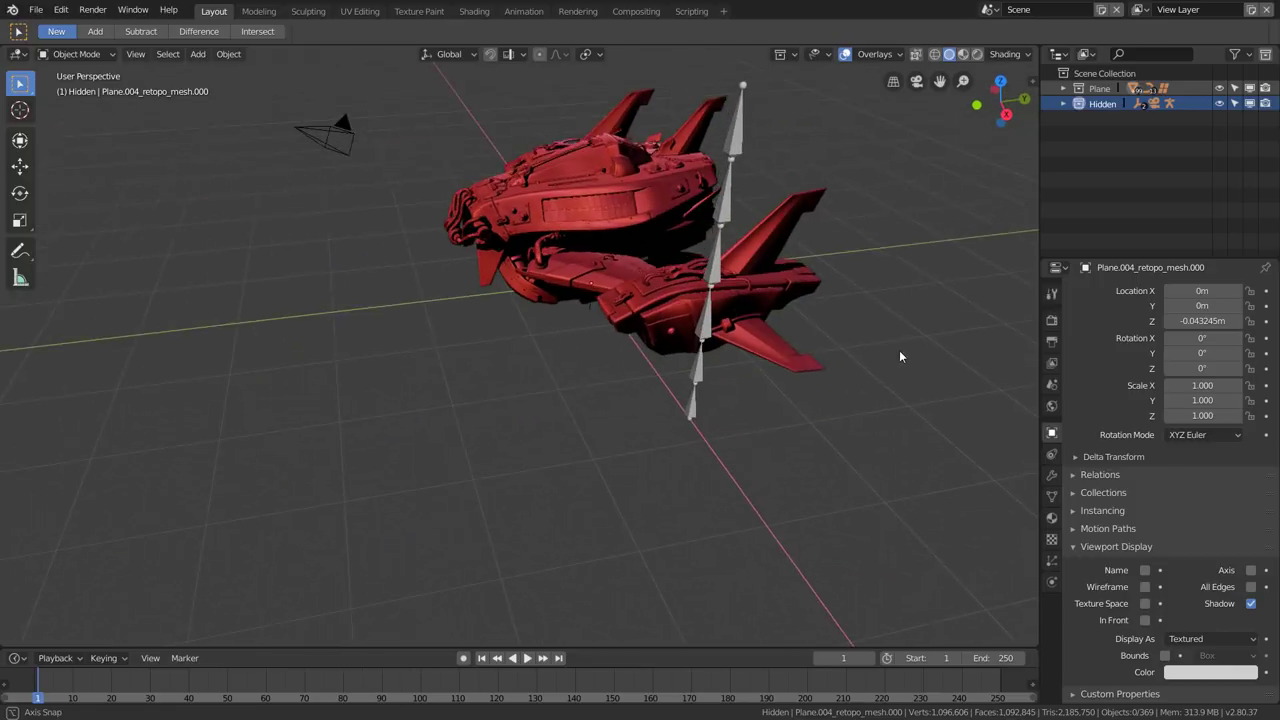
left_click(700, 315)
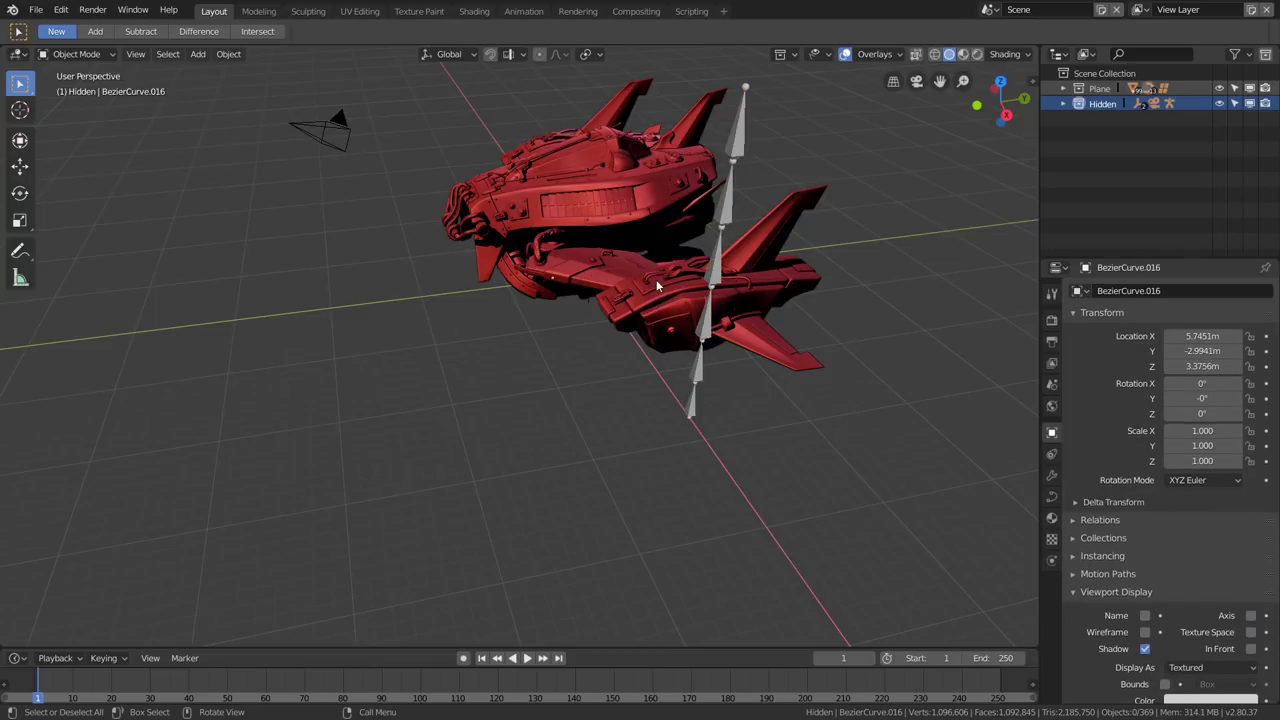
left_click(657, 285)
left_click(656, 283)
left_click(656, 282)
left_click(655, 280)
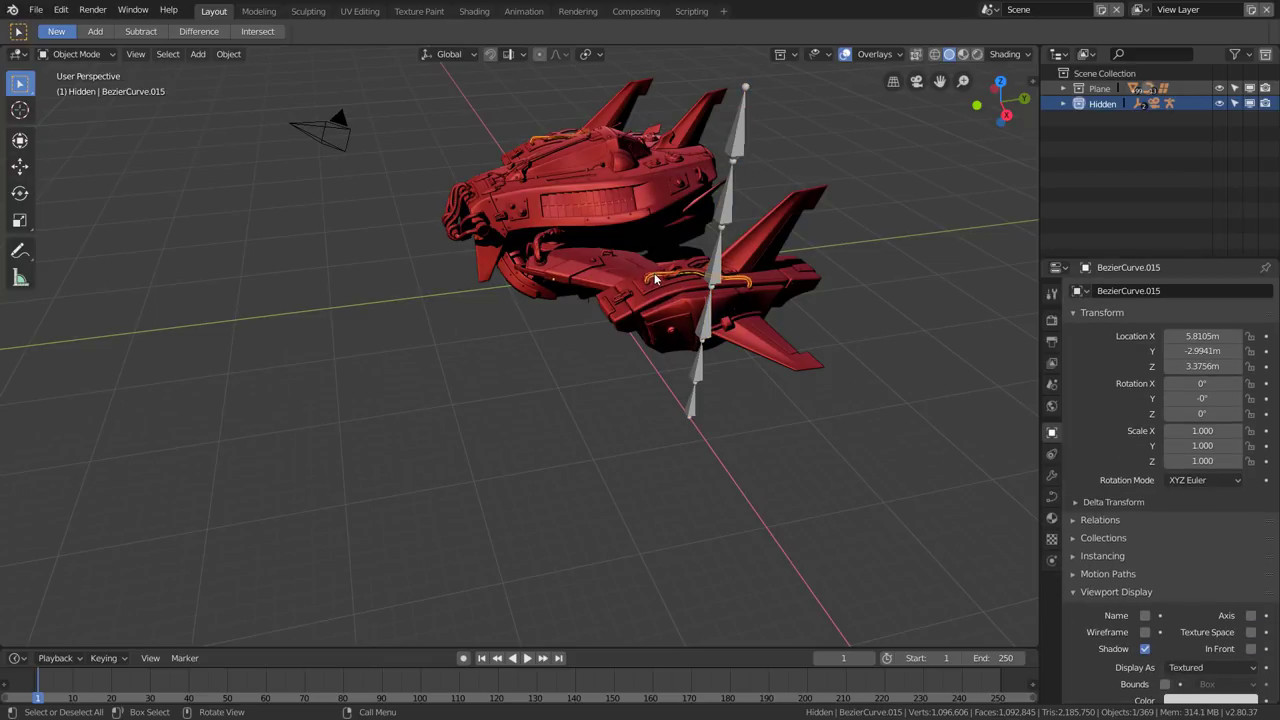
left_click(816, 56)
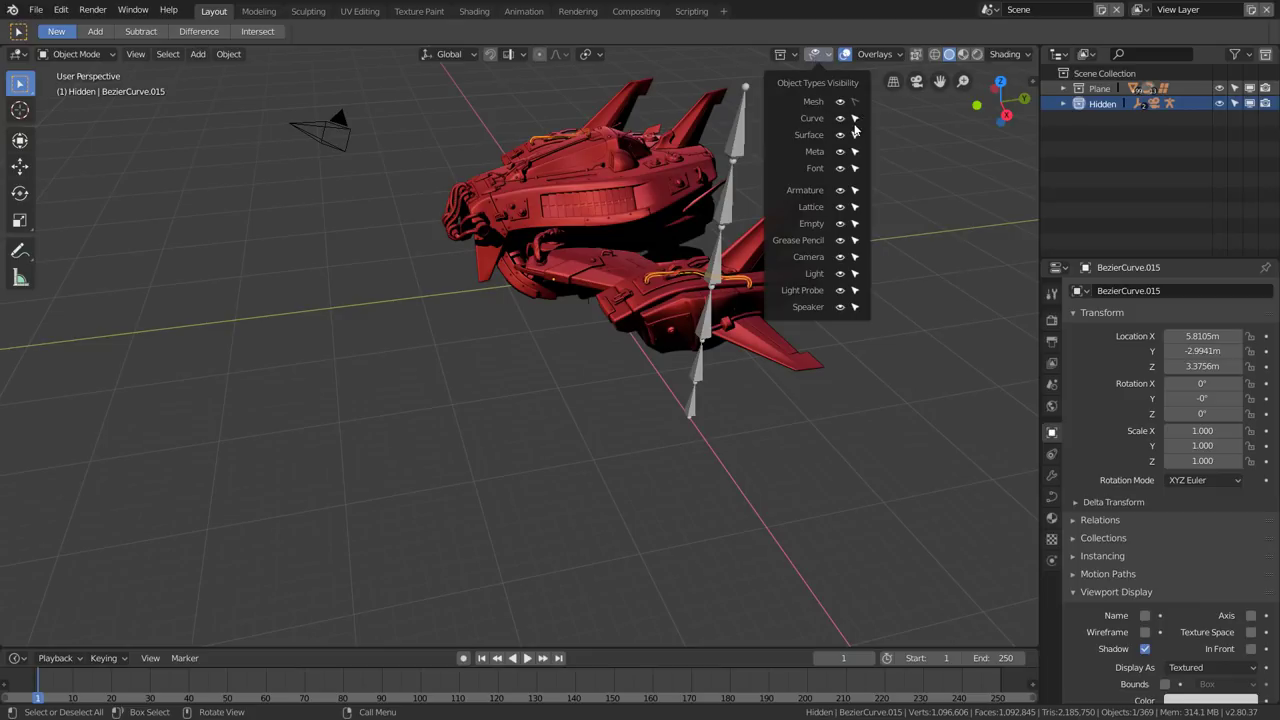
left_click(718, 268)
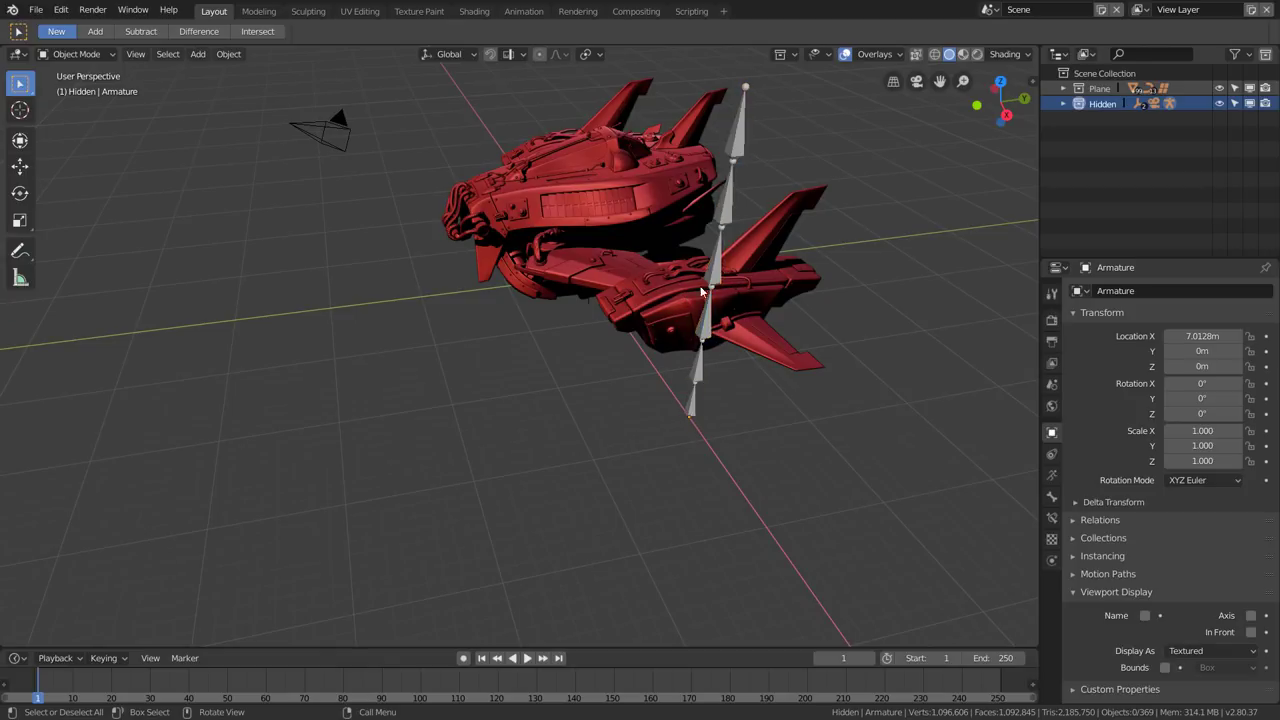
Toggle viewport overlays off and on repeatedly, leave them on, and orbit to the ship's front.
left_click(819, 56)
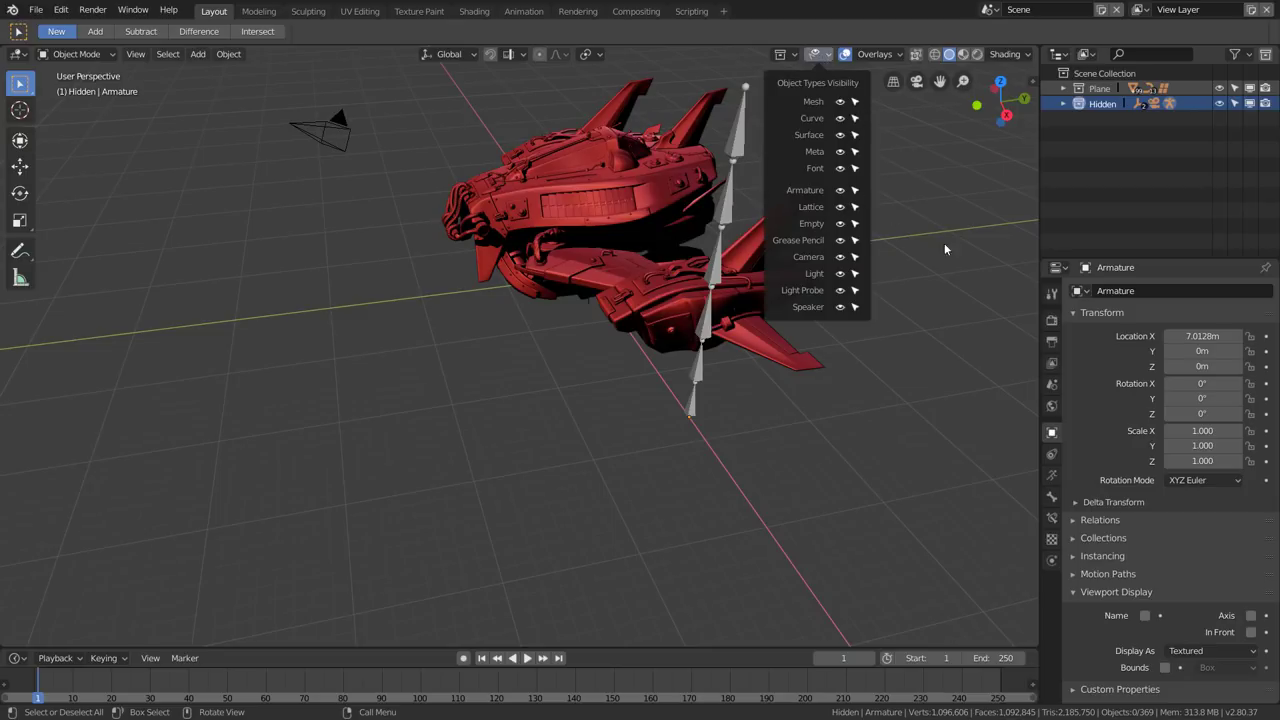
left_click(885, 58)
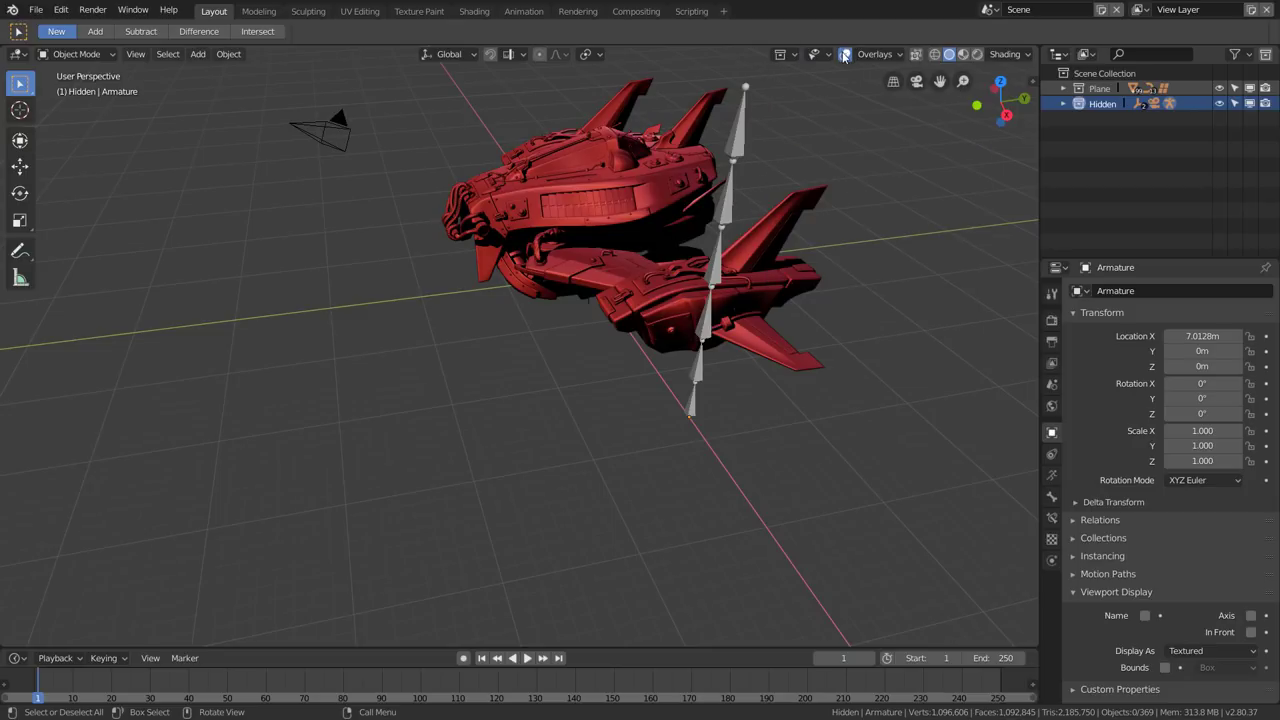
left_click(845, 55)
left_click(845, 55)
left_click(843, 56)
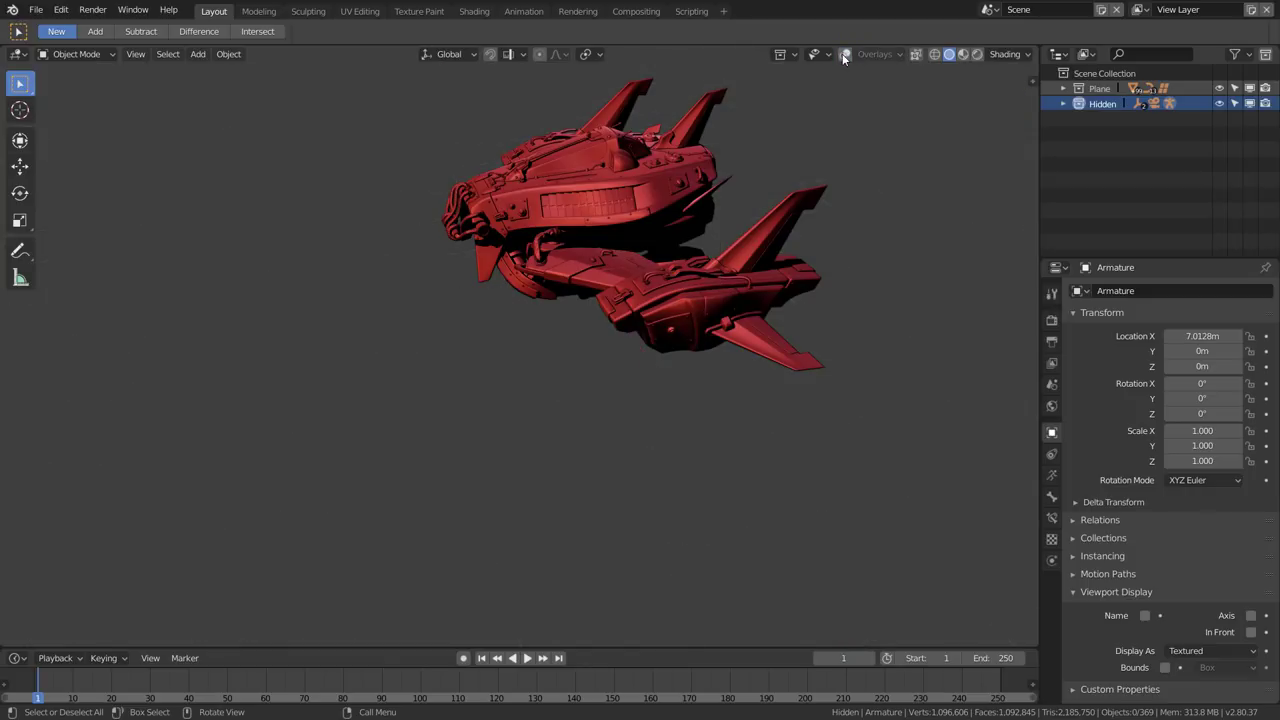
left_click(845, 55)
left_click(845, 55)
left_click(845, 55)
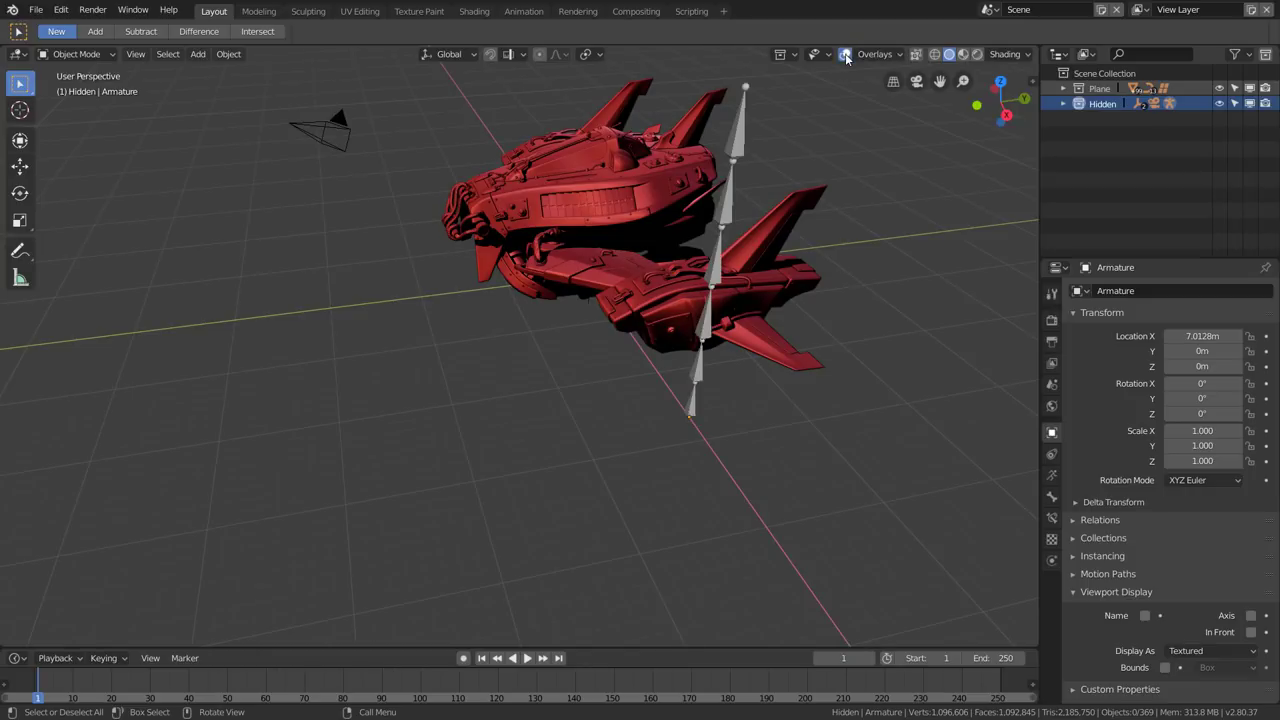
left_click(845, 55)
left_click(845, 55)
left_click(815, 55)
mouse_move(738, 268)
middle_mouse_down()
mouse_move(751, 254)
mouse_move(738, 324)
mouse_move(601, 266)
middle_mouse_up()
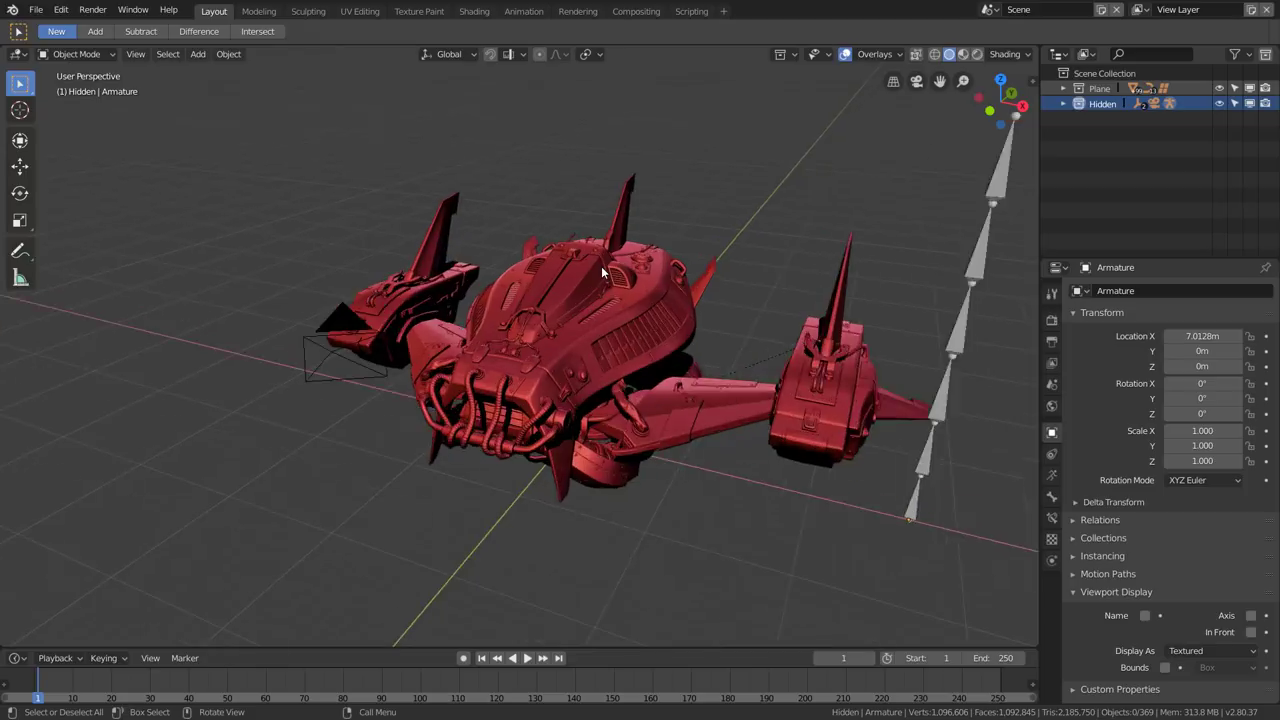